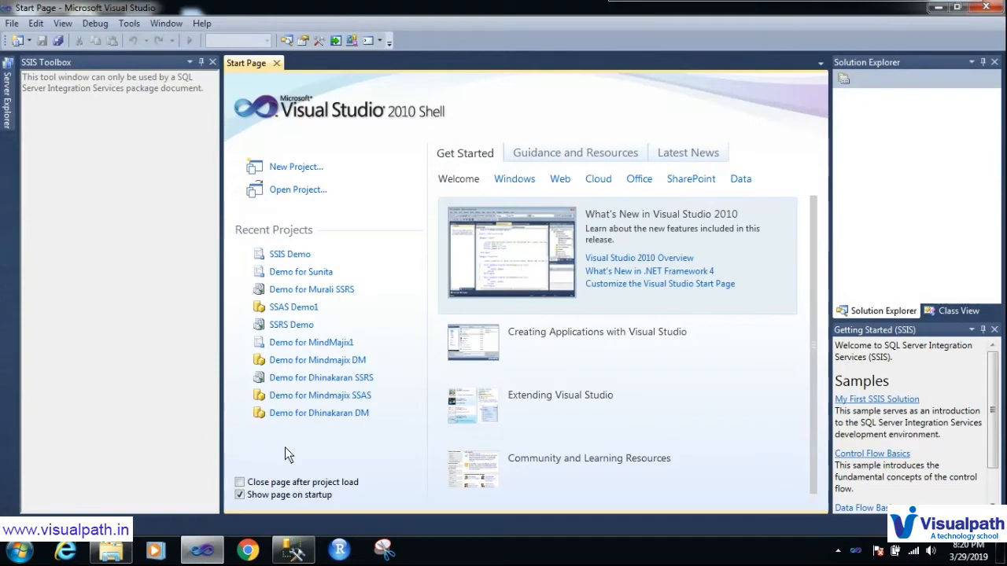
Step: Open the recent SSIS Demo project, create a new SSIS package, and close the Start Page and Derived Column.dtsx documents
click(288, 254)
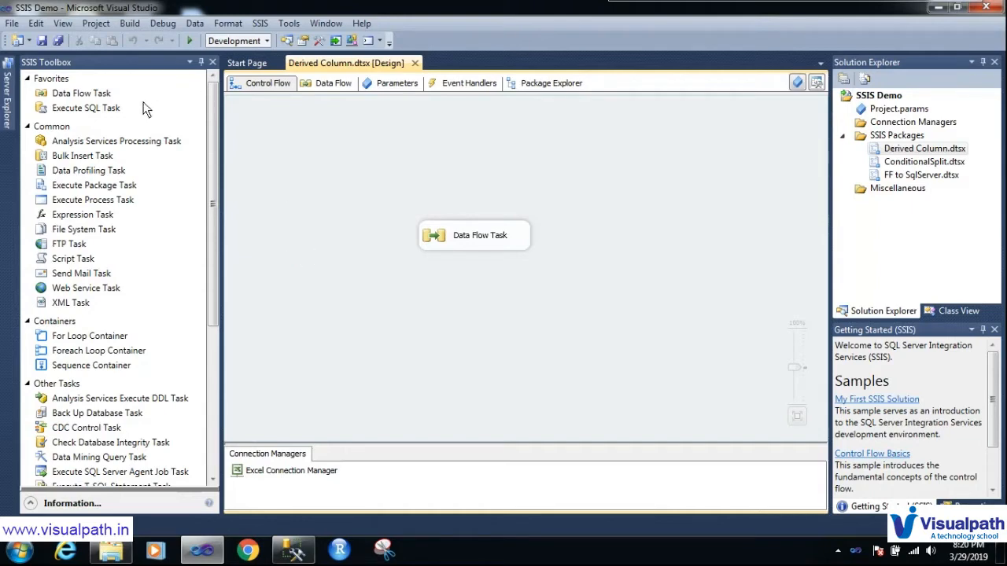
right_click(889, 137)
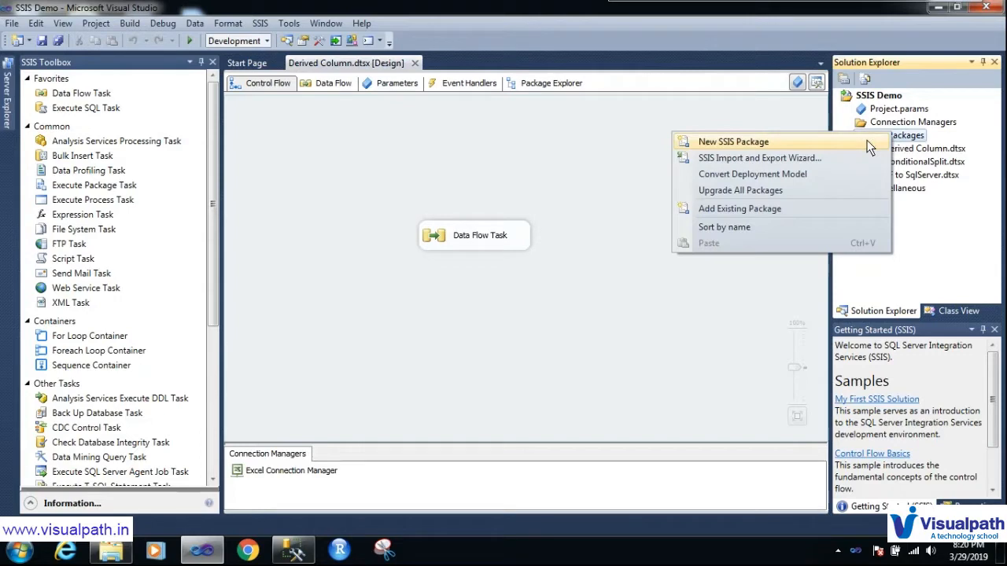
click(867, 140)
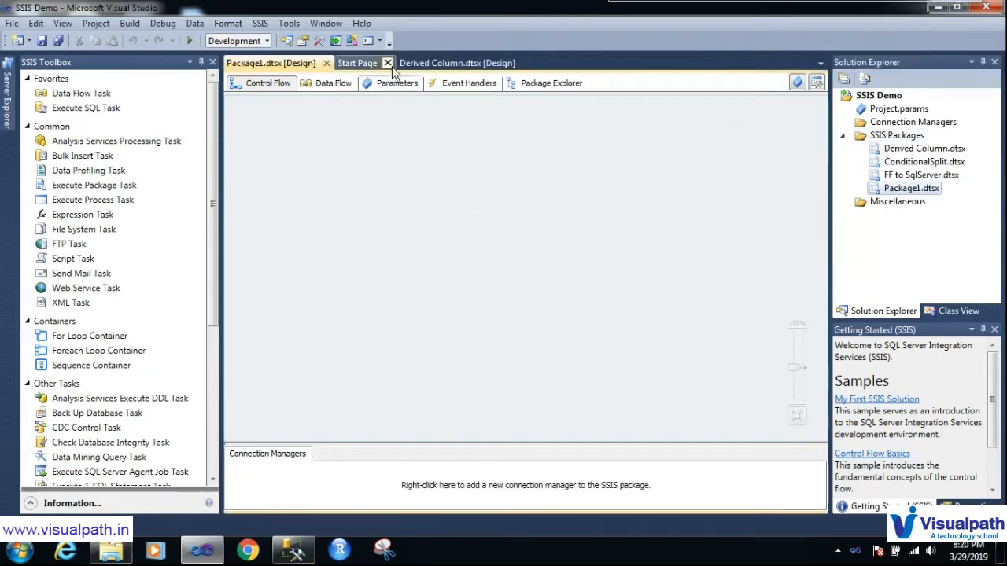
click(387, 63)
click(462, 63)
Step: Add a Data Flow Task to the new package's control flow and place a Lookup transformation in its data flow
drag(101, 93, 386, 142)
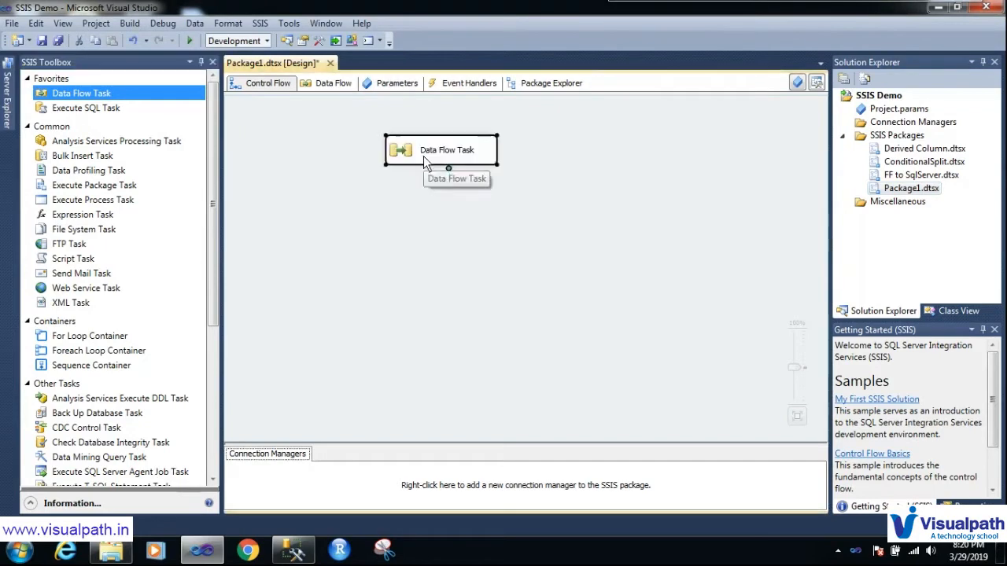
double_click(423, 157)
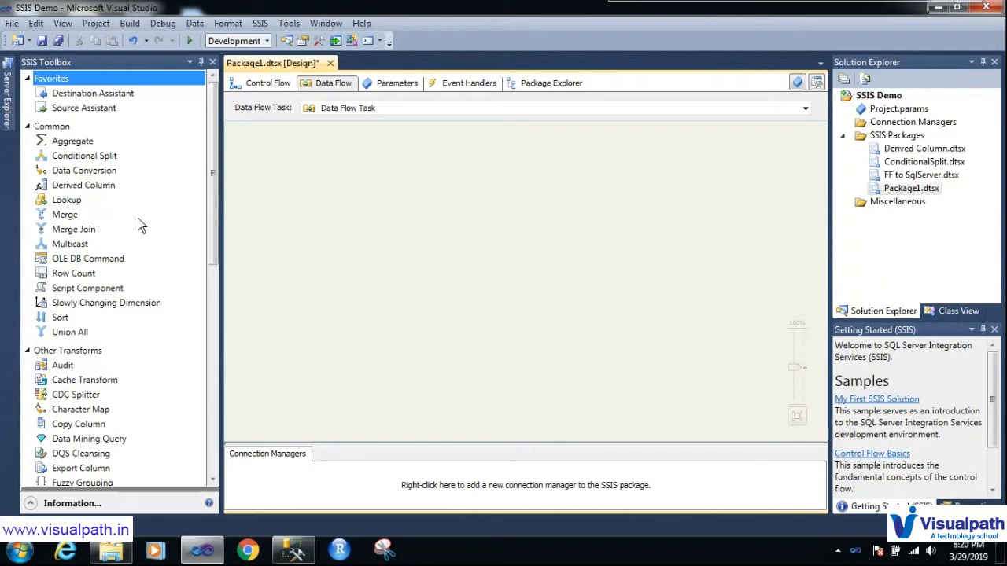
click(75, 203)
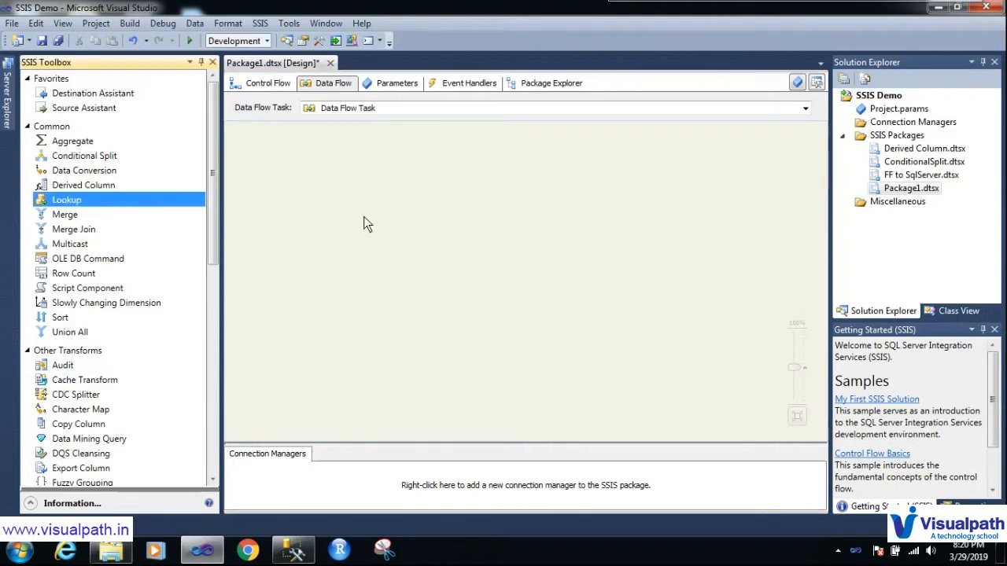
click(457, 227)
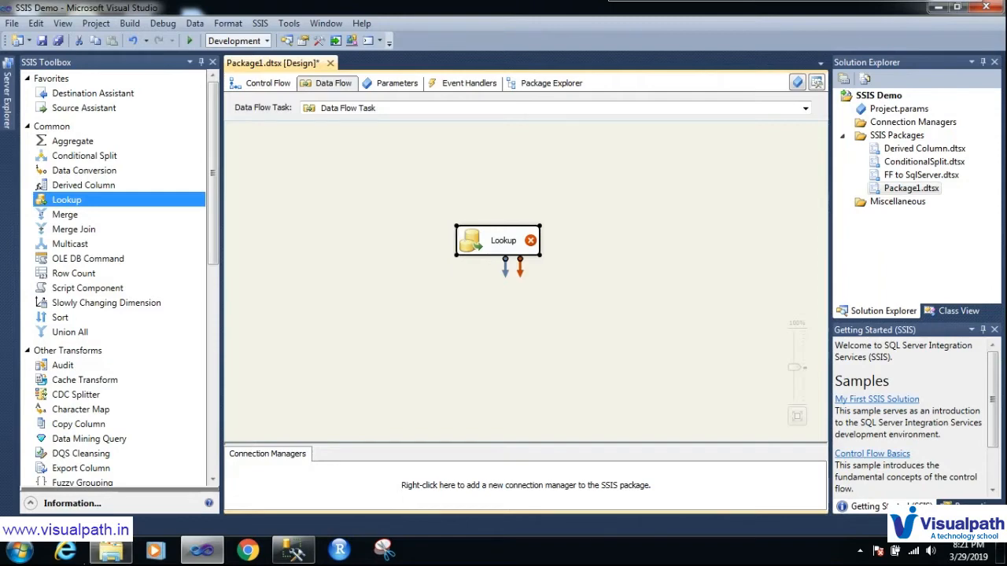
Step: Open BBT EnrollmentCandidateReport.xlsx from the SSIS Projects Input folder in Excel and dismiss the activation wizard
click(30, 555)
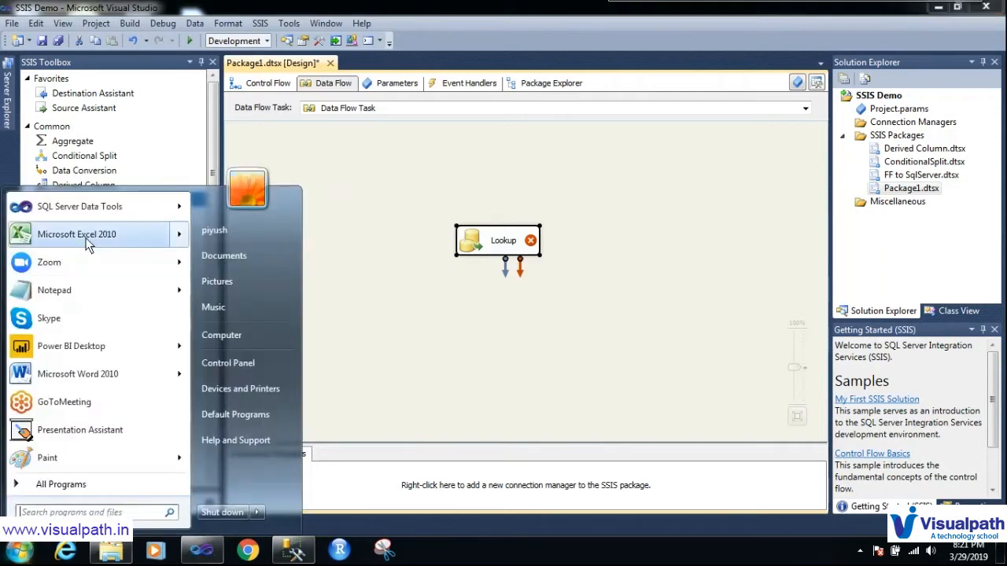
click(124, 554)
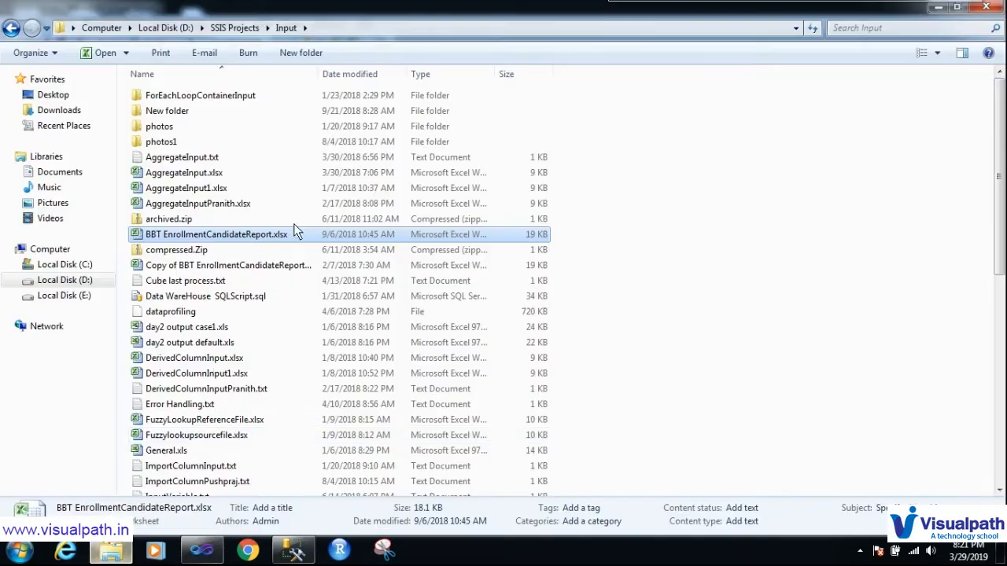
double_click(214, 235)
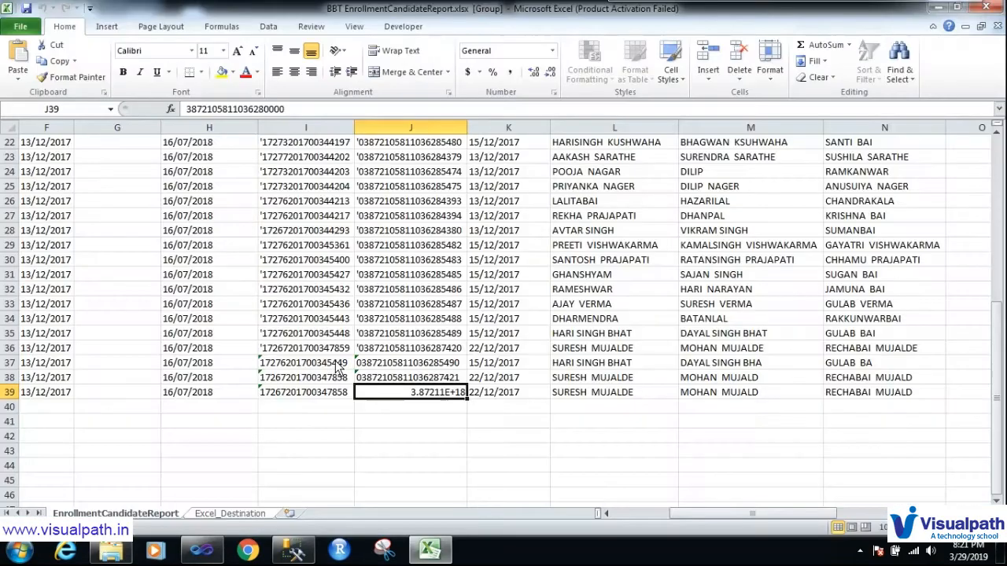
click(652, 412)
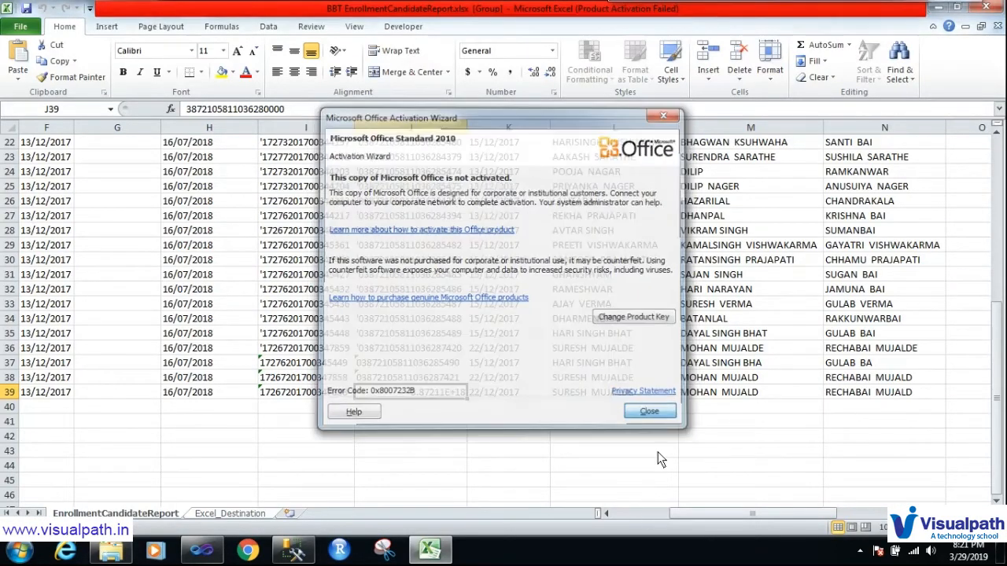
Step: Copy the Enrollment_No, Enrollment_Date and Candidate_Name columns (J to L) from the EnrollmentCandidateReport sheet
click(632, 513)
drag(1003, 484, 996, 346)
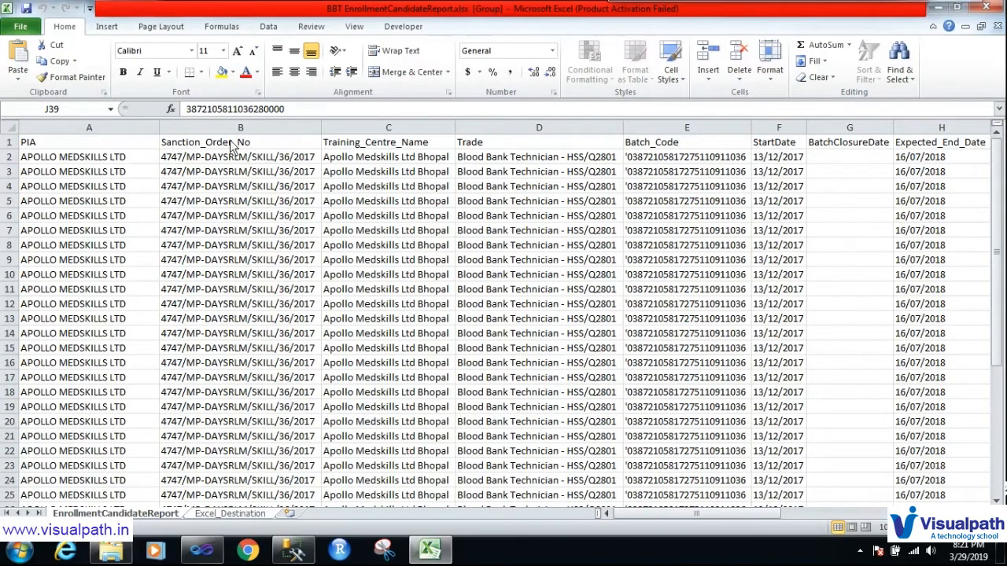
drag(622, 512, 691, 515)
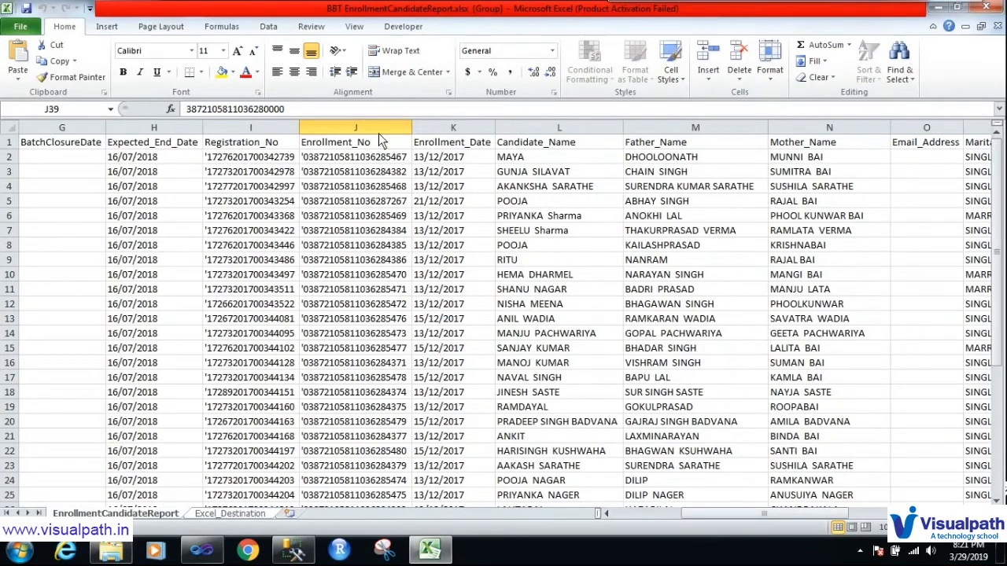
drag(366, 122, 530, 124)
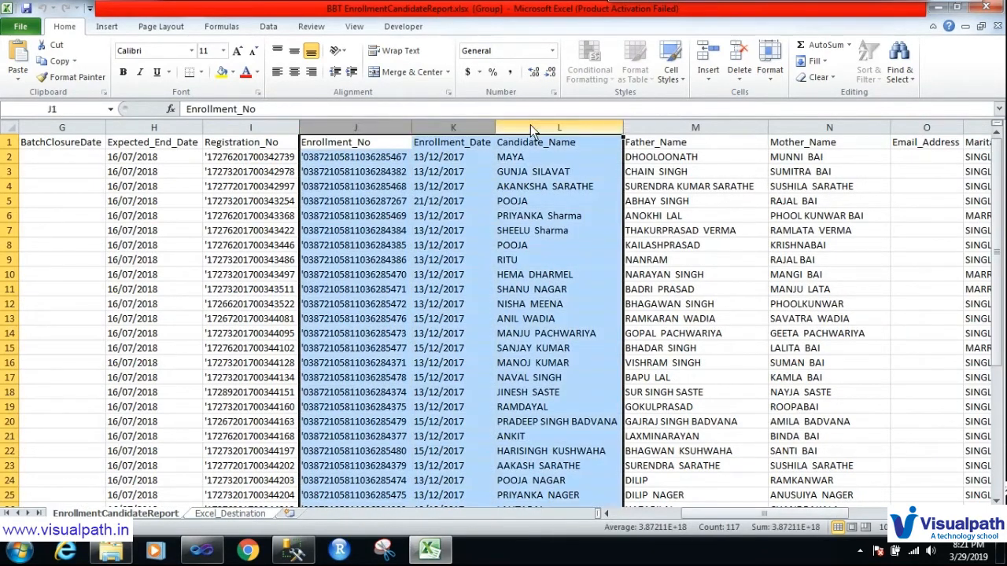
key(ctrl+c)
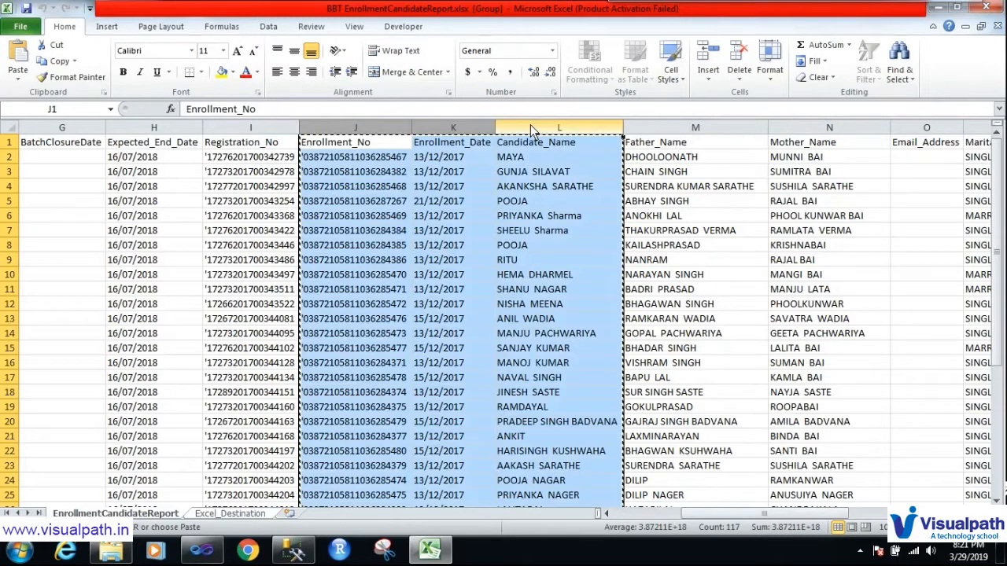
Step: Start a new blank Excel workbook, dismiss the activation wizard, and paste the copied columns at A1
click(17, 552)
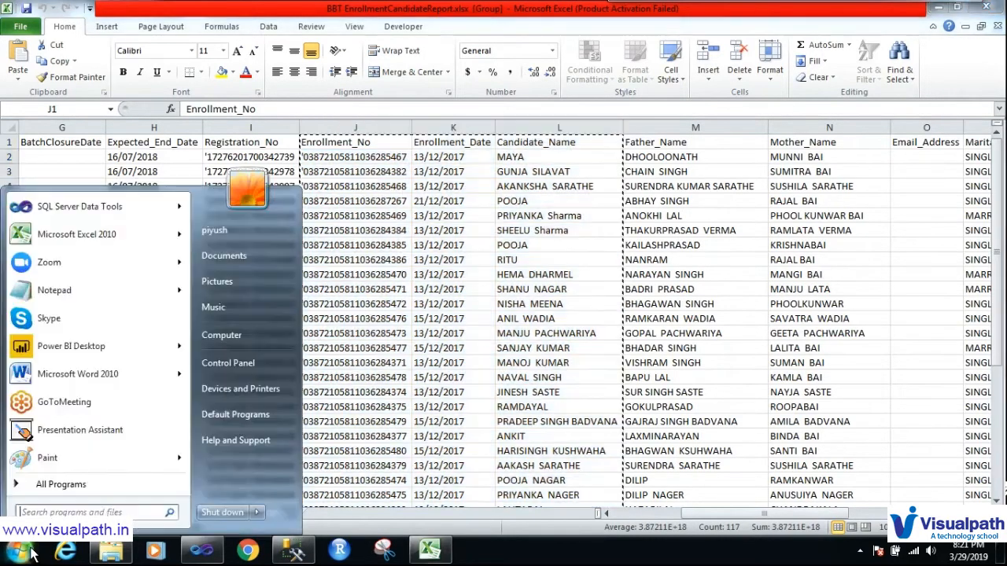
click(77, 244)
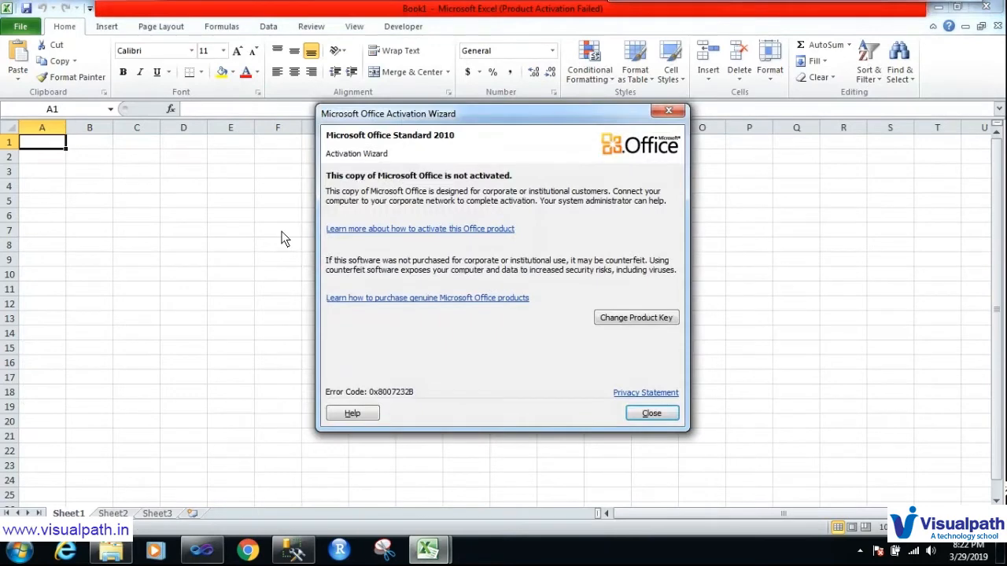
click(668, 412)
key(ctrl+v)
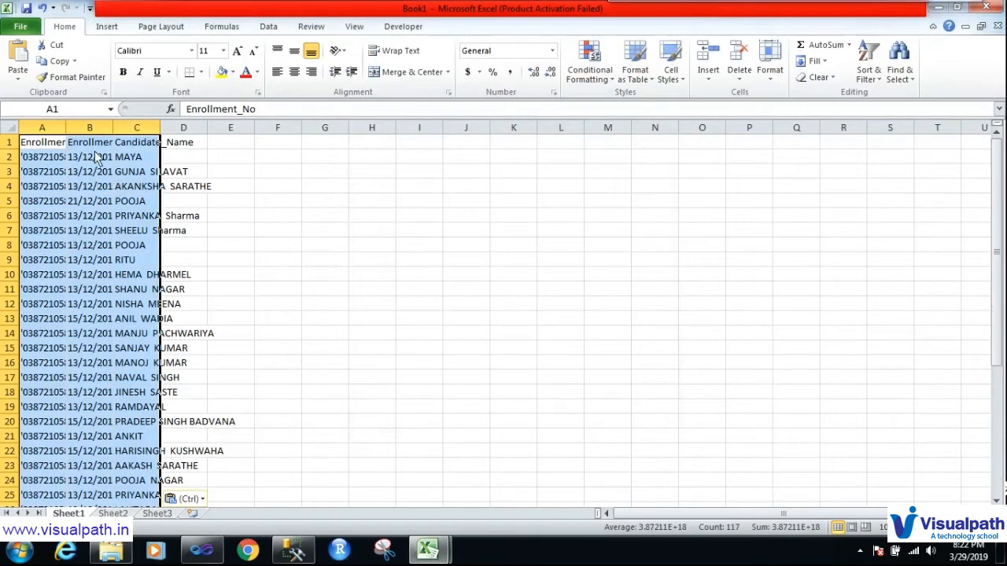
Step: Autofit the widths of columns A, B and C to their contents
double_click(66, 129)
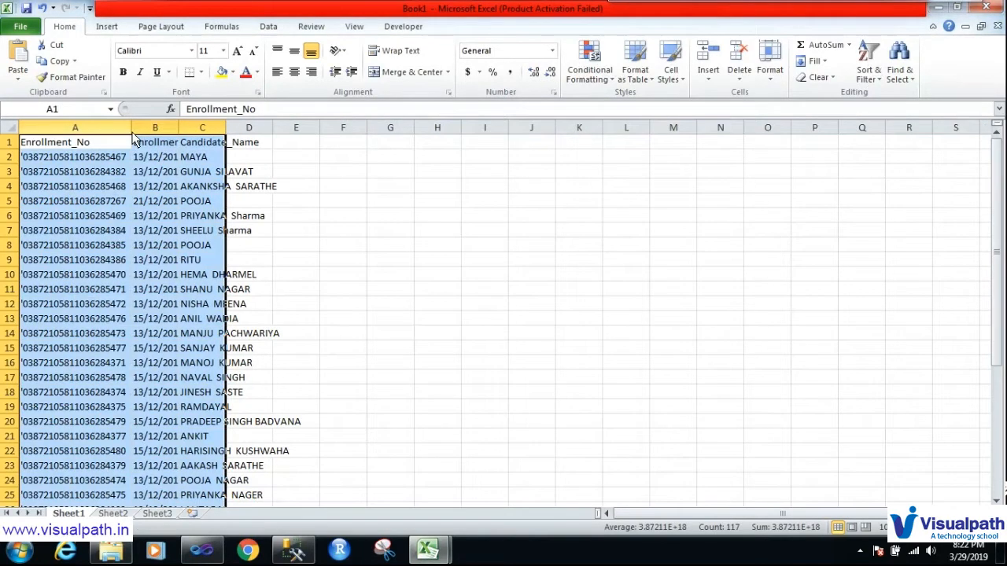
double_click(179, 127)
click(435, 234)
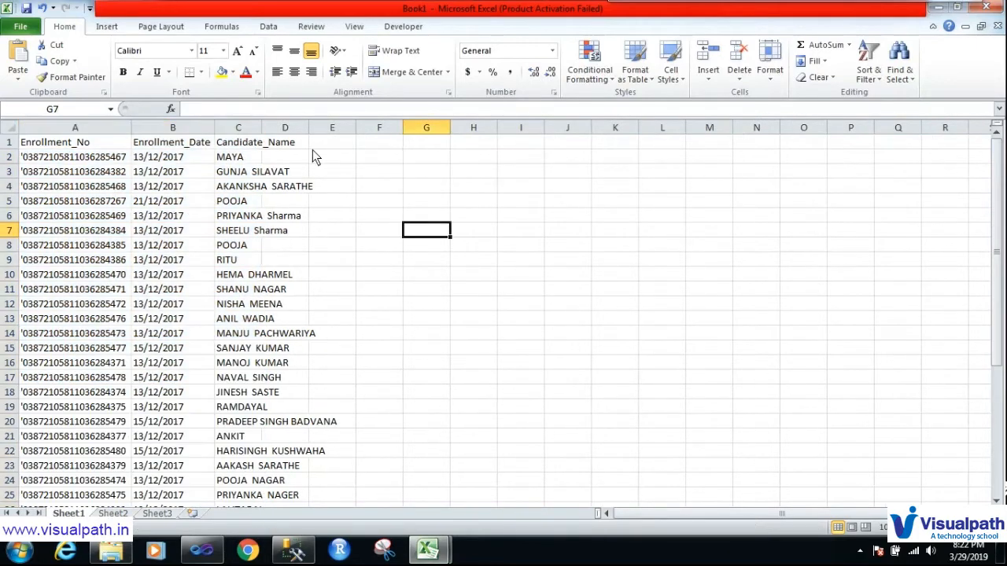
double_click(262, 127)
Step: Switch back to the BBT EnrollmentCandidateReport workbook and close it
mouse_move(431, 551)
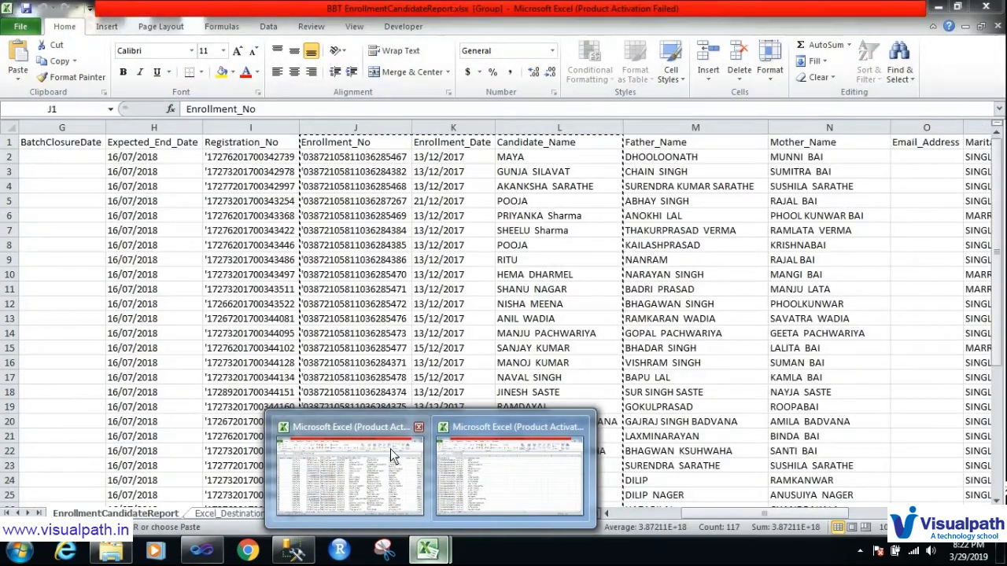
click(391, 448)
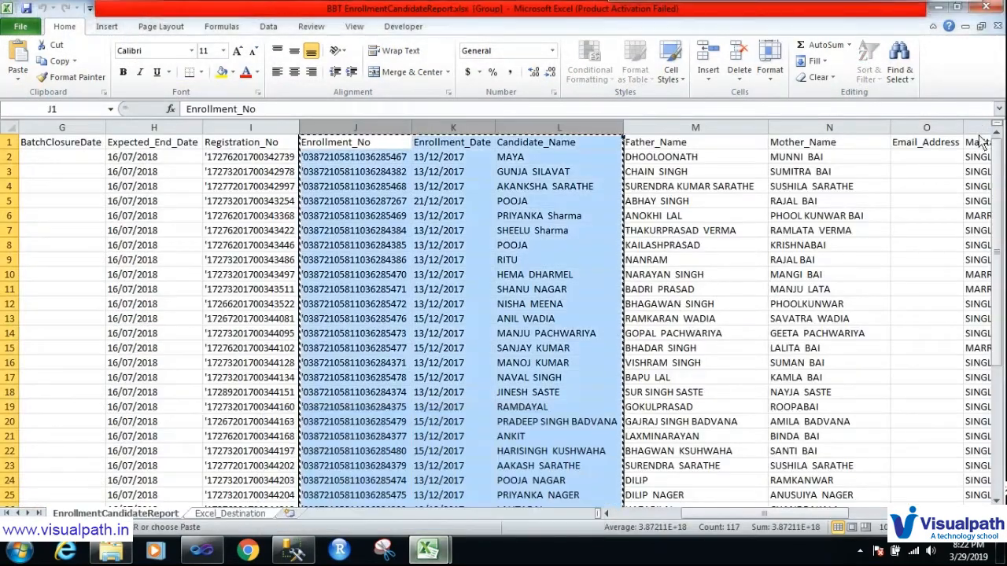
click(986, 7)
click(503, 320)
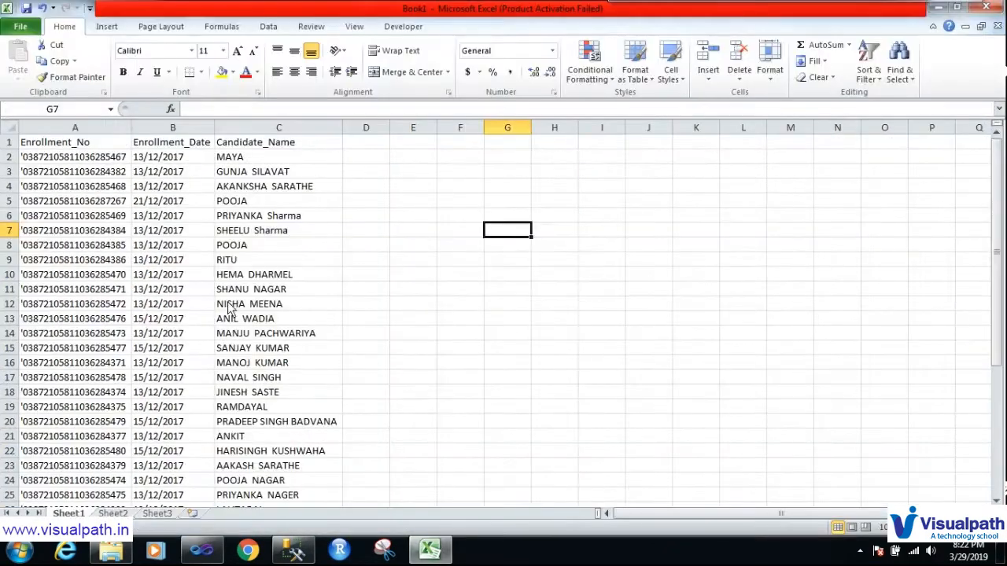
Step: Delete the Enrollment_Date column from Sheet1 of the new workbook
click(172, 129)
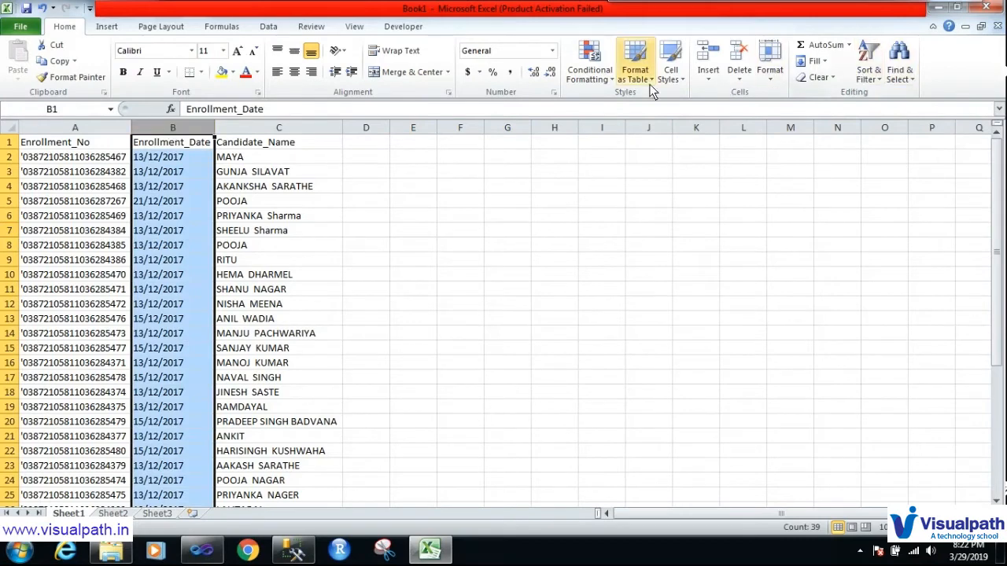
click(743, 55)
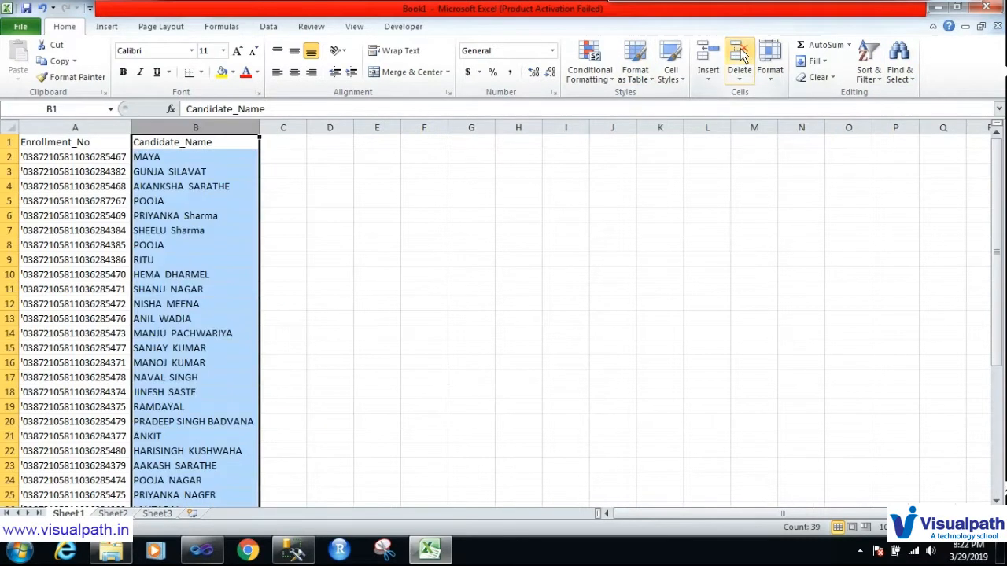
click(542, 231)
Step: Copy the enrollment numbers in A10:A11 to I2:I3 and those in A17:A18 to I4:I5
drag(111, 279, 108, 299)
key(ctrl+c)
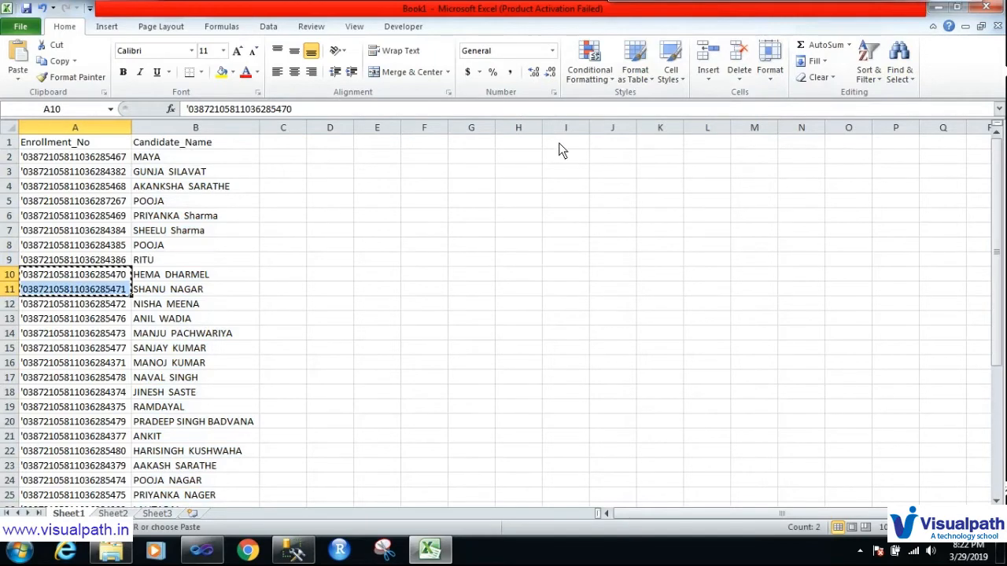
click(557, 160)
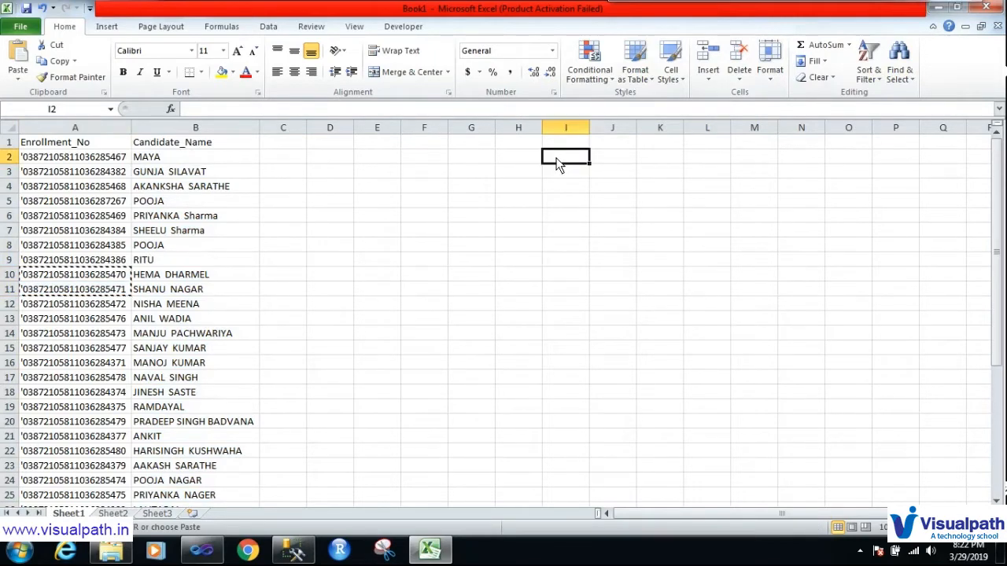
key(ctrl+v)
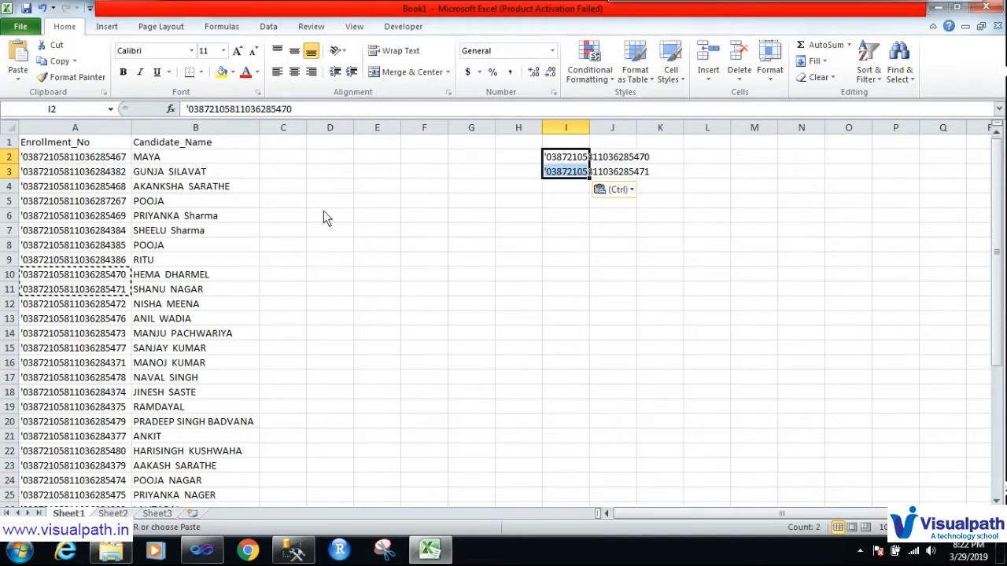
drag(108, 381, 106, 398)
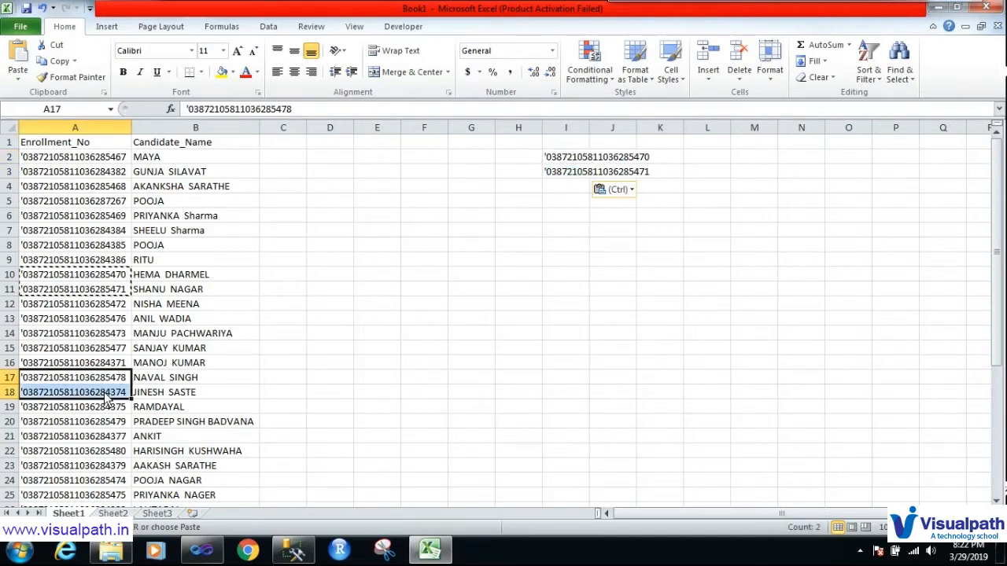
key(ctrl+c)
click(573, 182)
key(ctrl+v)
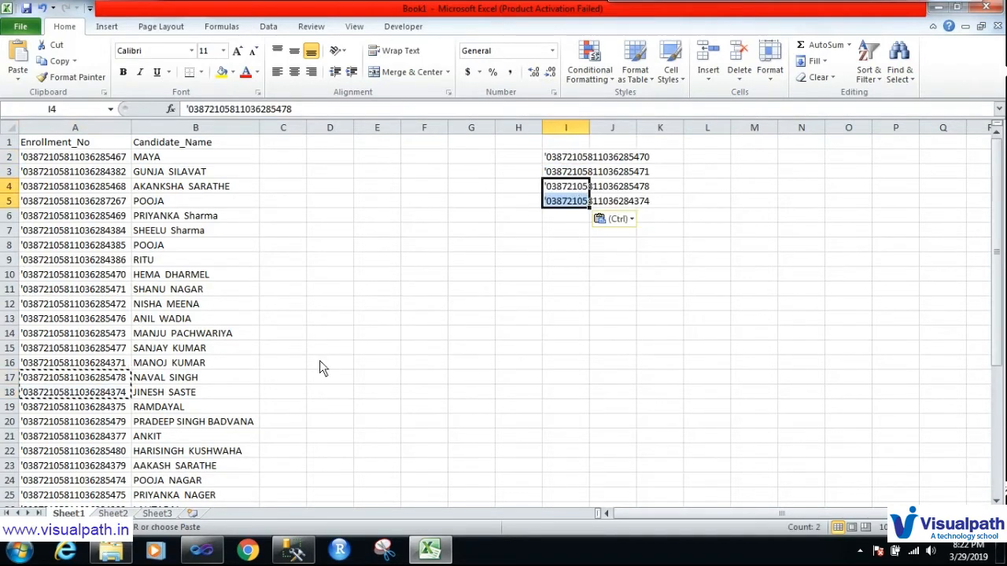
Step: Copy the enrollment numbers in A22:A23 to I6:I7 and autofit column I
drag(110, 453, 109, 469)
key(ctrl+c)
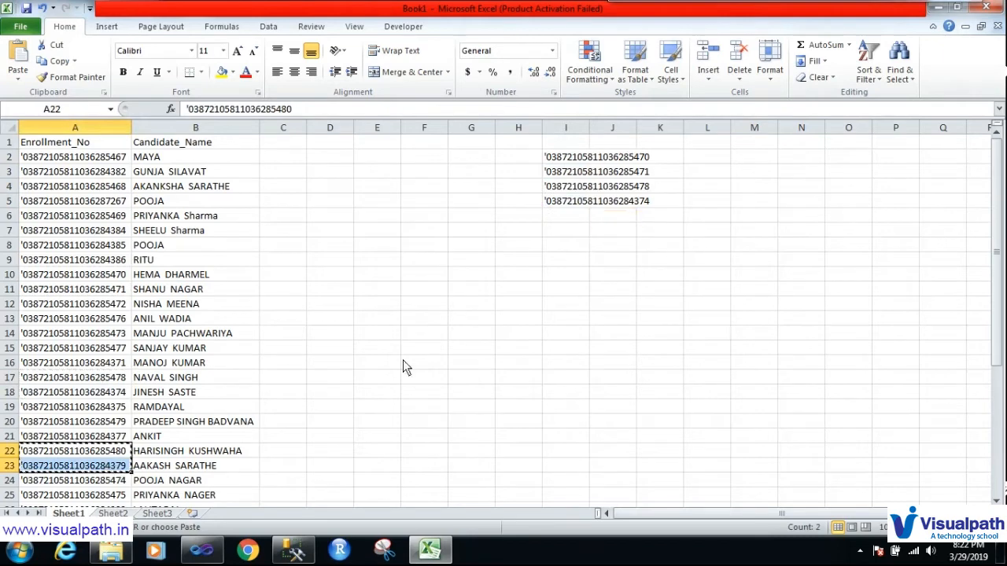
click(571, 221)
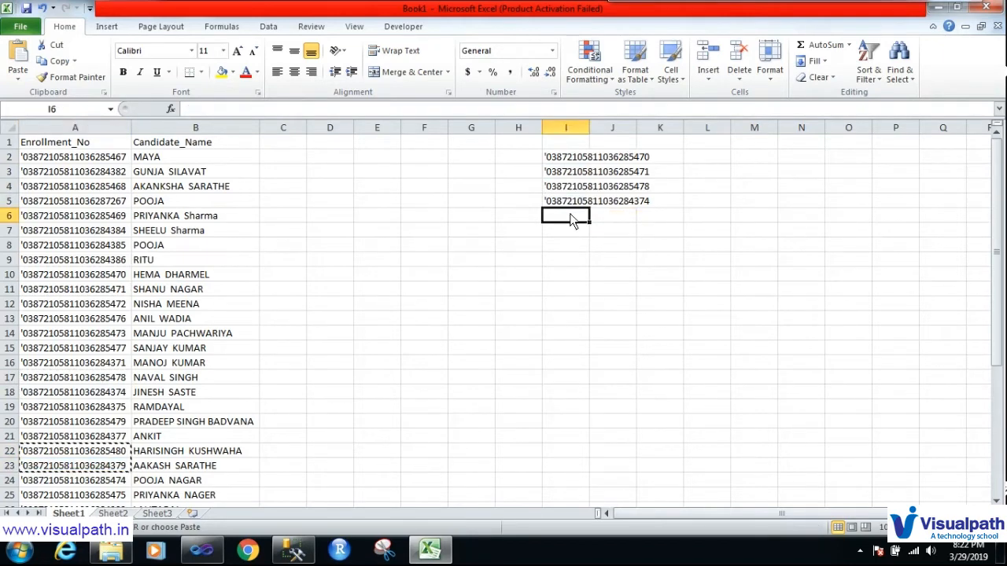
key(ctrl+v)
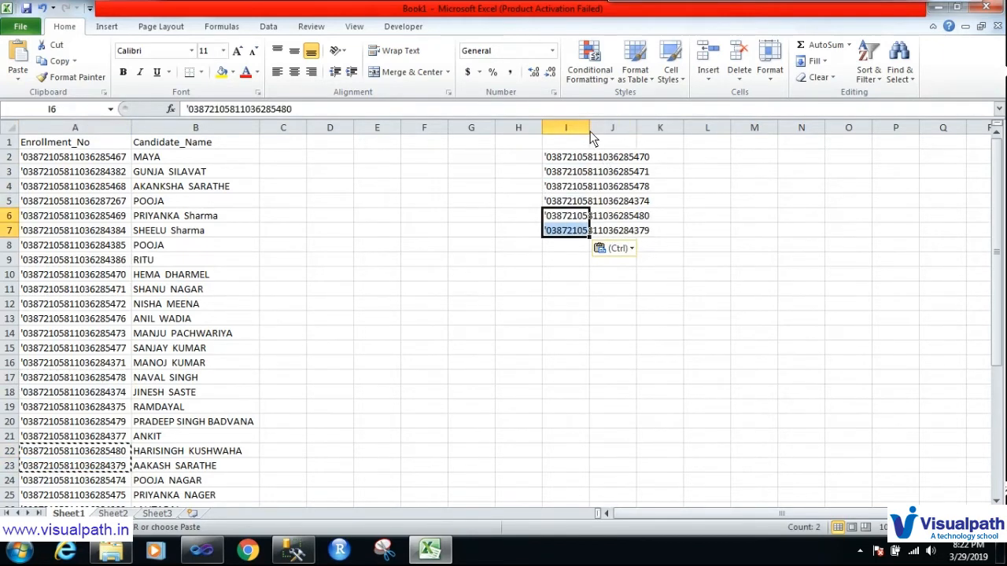
double_click(590, 128)
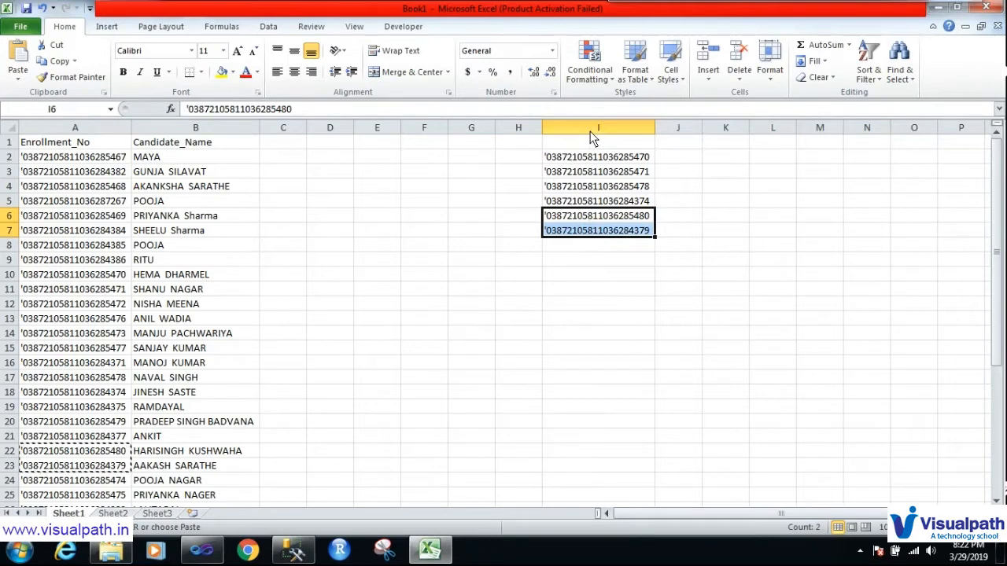
Step: Start a VLOOKUP formula in cell J2 and open its function arguments dialog
click(687, 166)
click(687, 157)
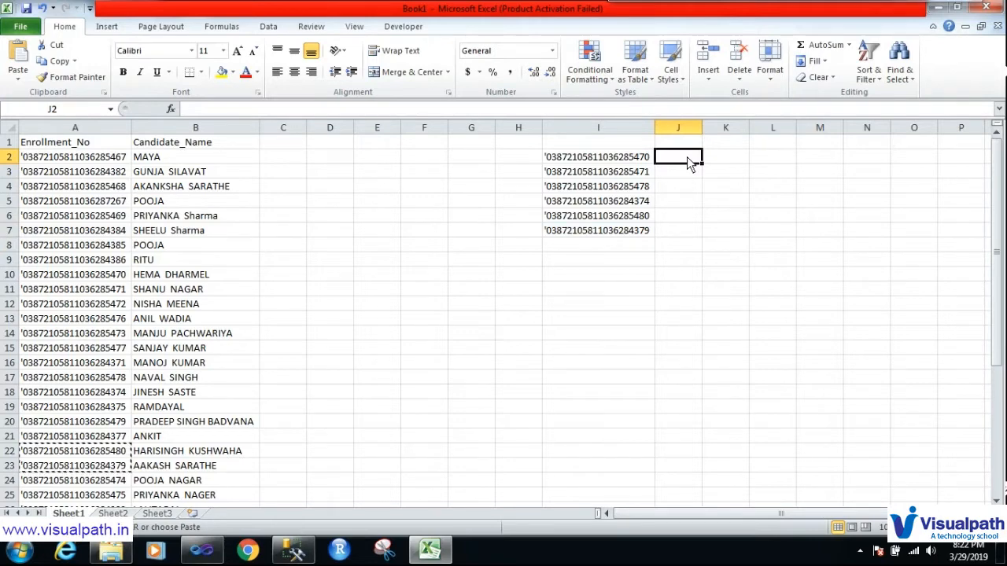
text(=vl)
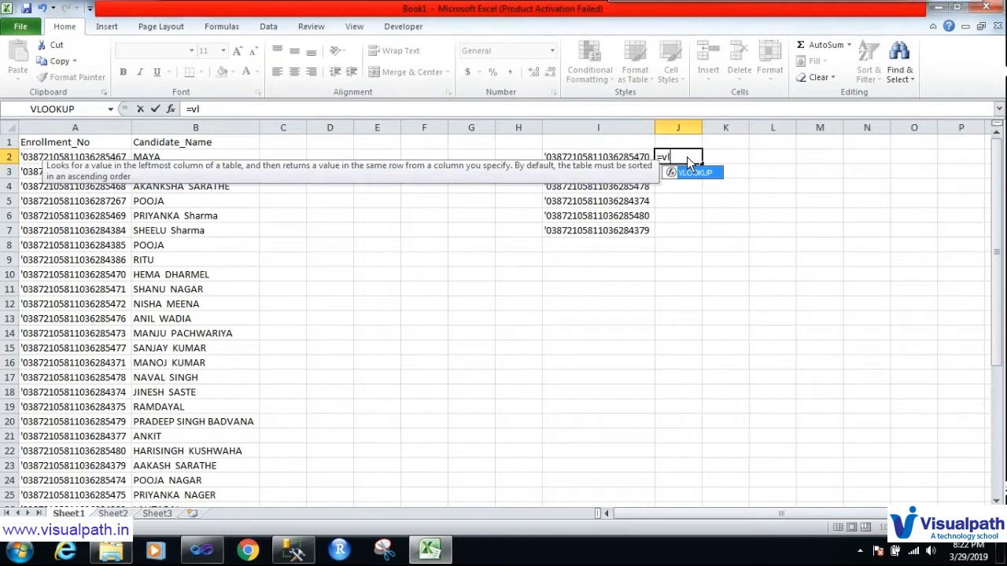
key(Tab)
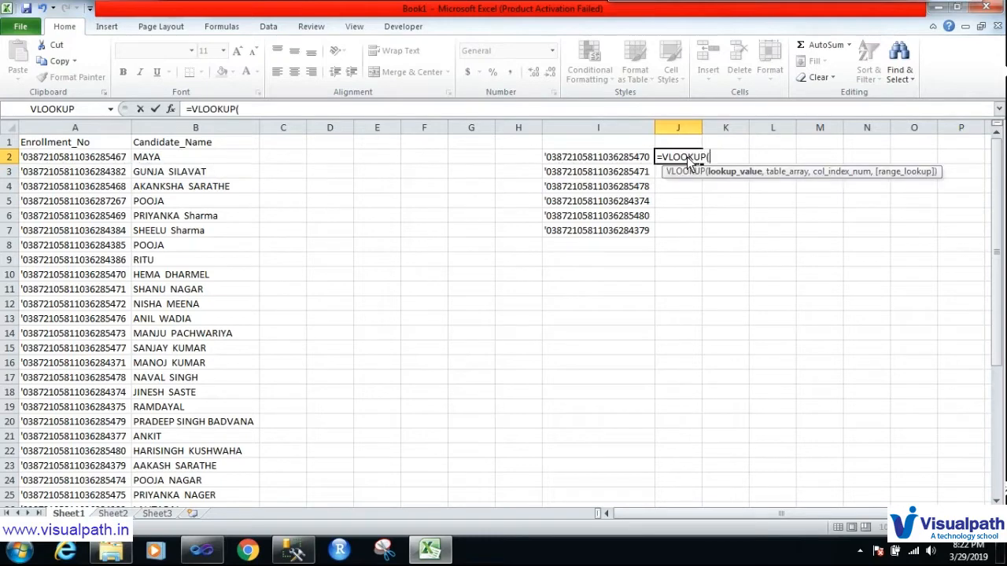
click(171, 109)
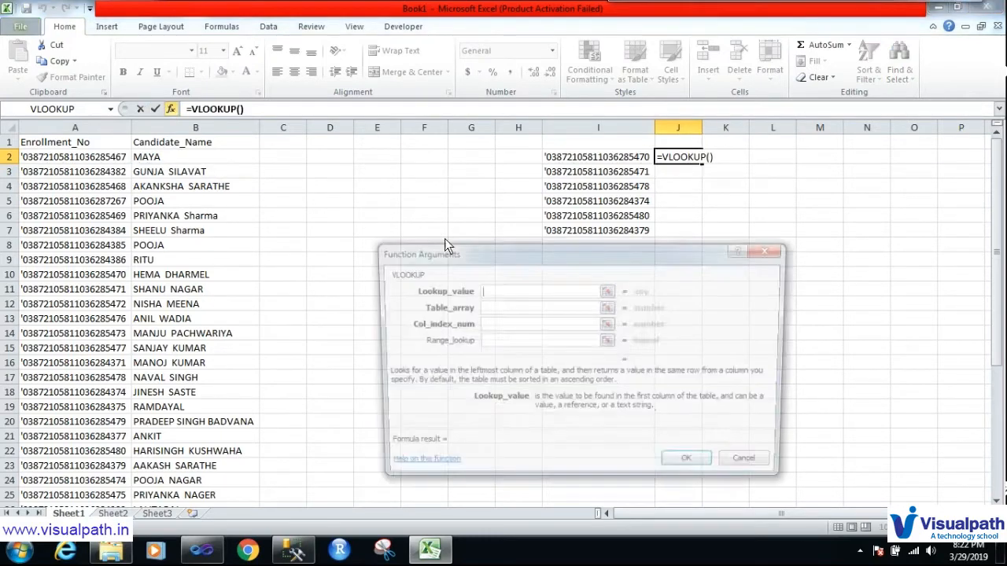
drag(545, 257, 596, 268)
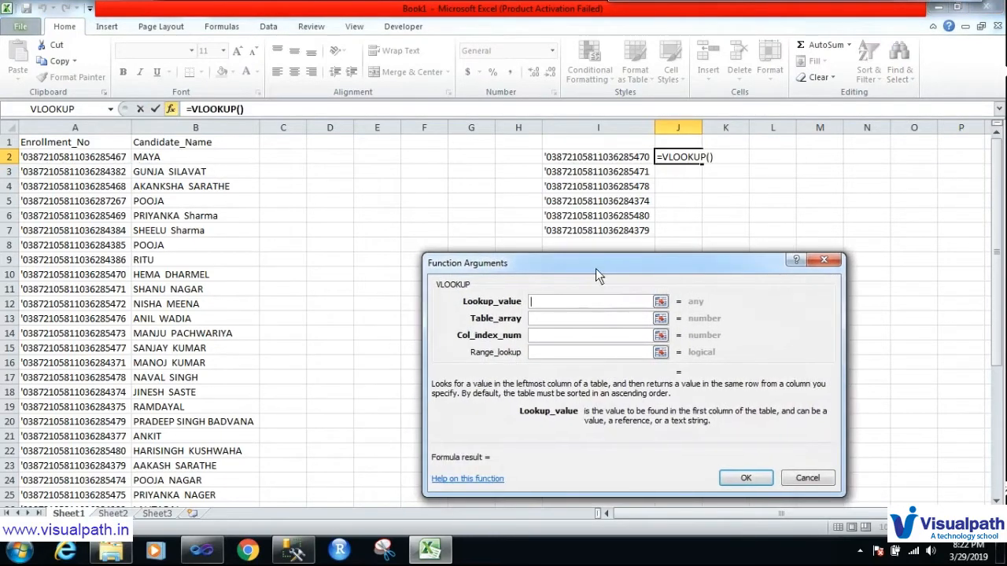
Step: Circle the Lookup_value argument and cell I2 on screen, clear the marks and set the lookup value to I2
mouse_move(512, 299)
mouse_down()
mouse_move(456, 305)
mouse_move(513, 321)
mouse_move(499, 293)
mouse_up()
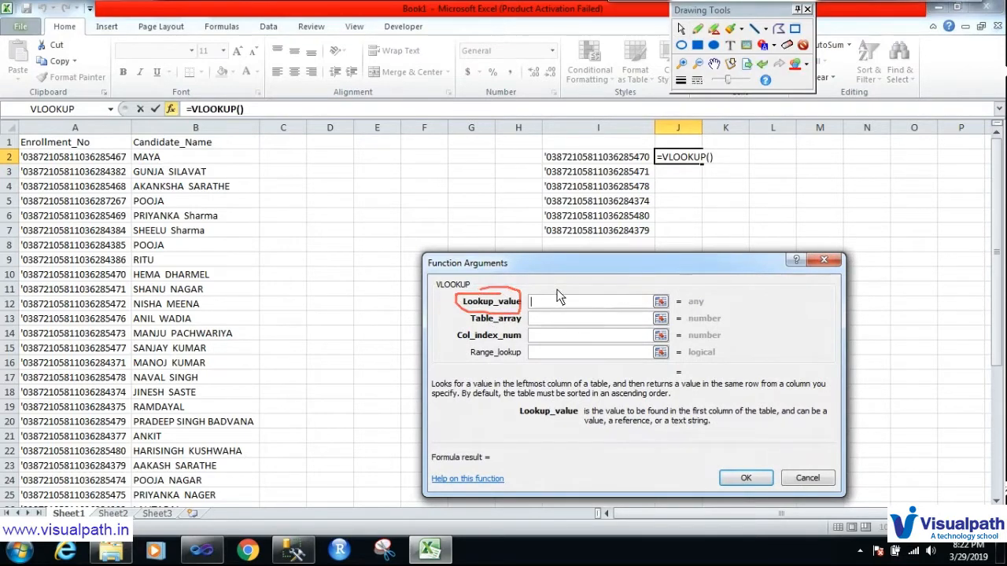
mouse_move(561, 144)
mouse_down()
mouse_move(547, 175)
mouse_move(619, 170)
mouse_move(655, 149)
mouse_move(555, 144)
mouse_up()
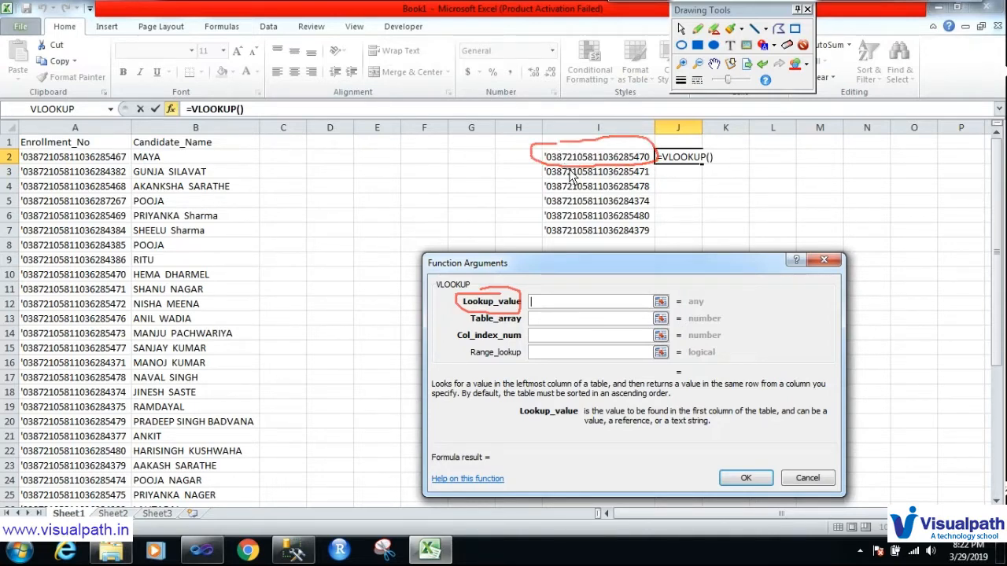
key(Escape)
click(619, 159)
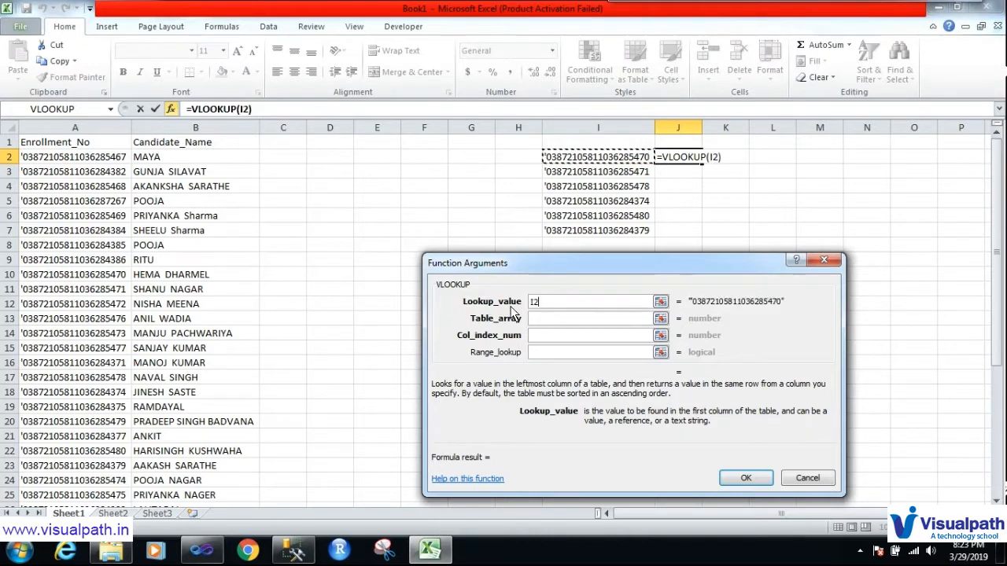
Step: Circle the Table_array argument and the data in columns A and B on screen, and clear the marks
key(ctrl+2)
mouse_move(507, 313)
mouse_down()
mouse_move(465, 319)
mouse_move(519, 326)
mouse_move(503, 314)
mouse_up()
mouse_move(107, 139)
mouse_down()
mouse_move(69, 130)
mouse_move(168, 363)
mouse_move(47, 126)
mouse_up()
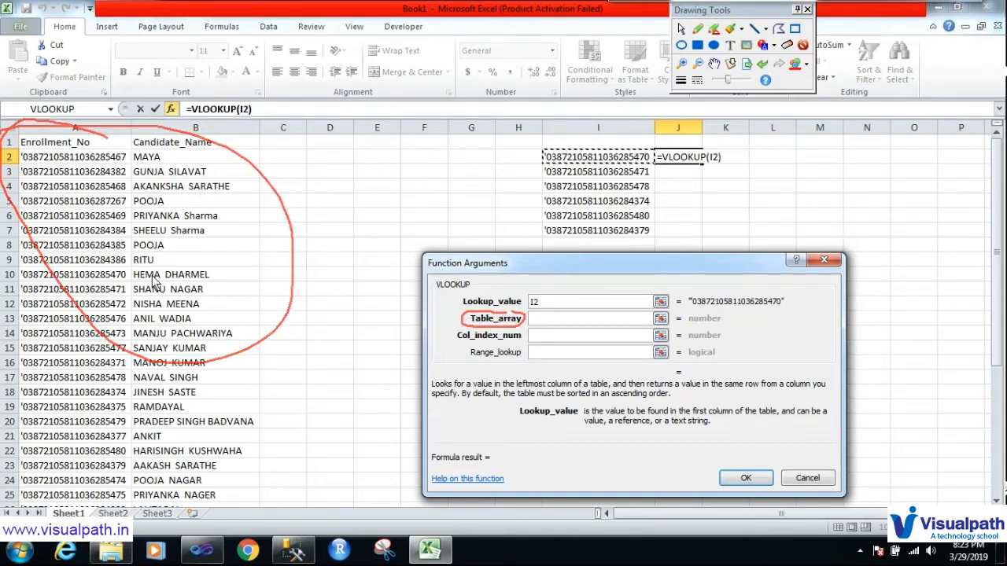
key(Escape)
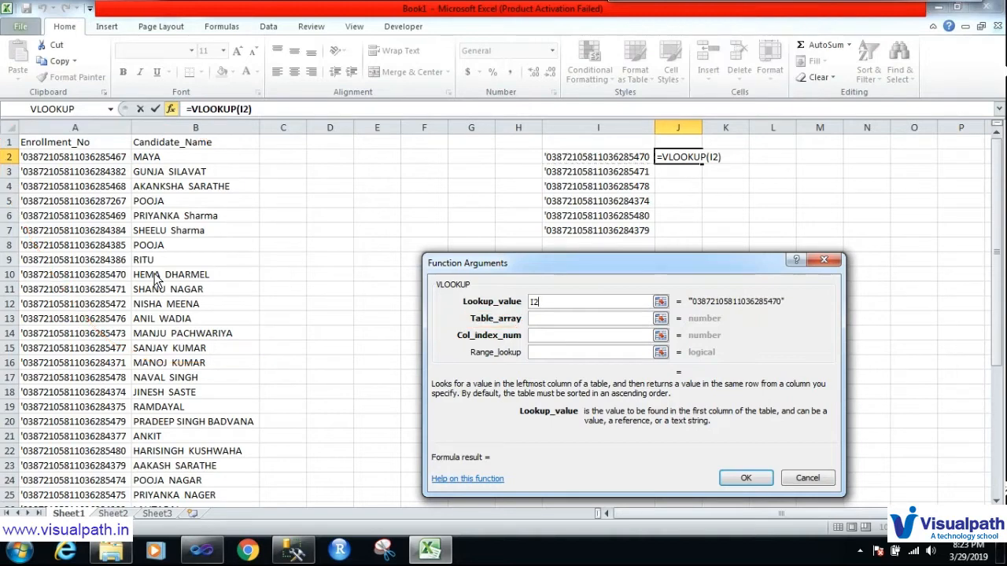
click(98, 128)
drag(98, 129, 160, 133)
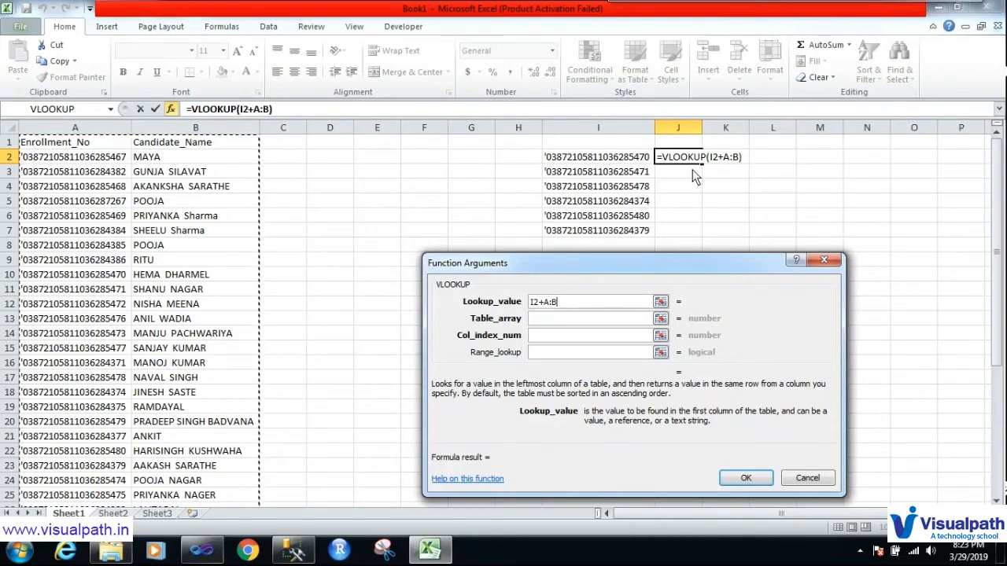
key(BackSpace)
key(BackSpace)
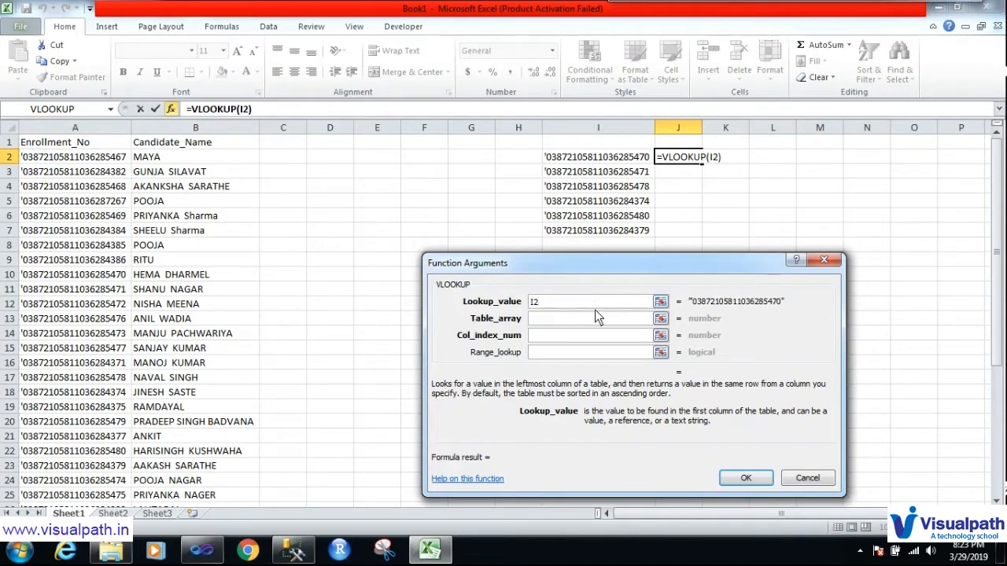
Step: Set the VLOOKUP table array to columns A:B
click(578, 319)
drag(94, 129, 175, 129)
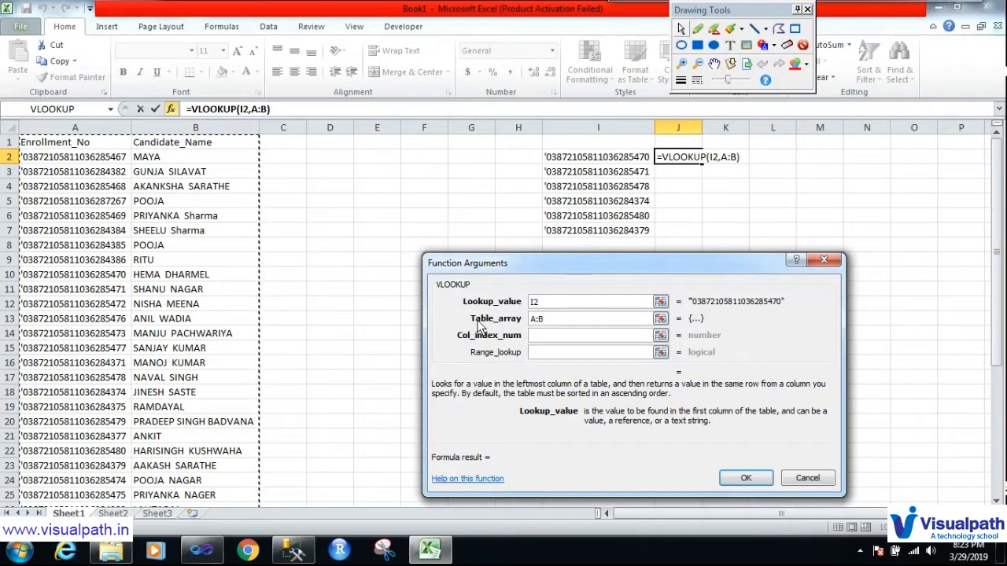
Step: Mark the Col_index_num argument and number the two table headings on screen, clear the marks and set the column index to 2
mouse_move(485, 331)
mouse_down()
mouse_move(454, 332)
mouse_move(472, 347)
mouse_move(521, 339)
mouse_move(486, 326)
mouse_up()
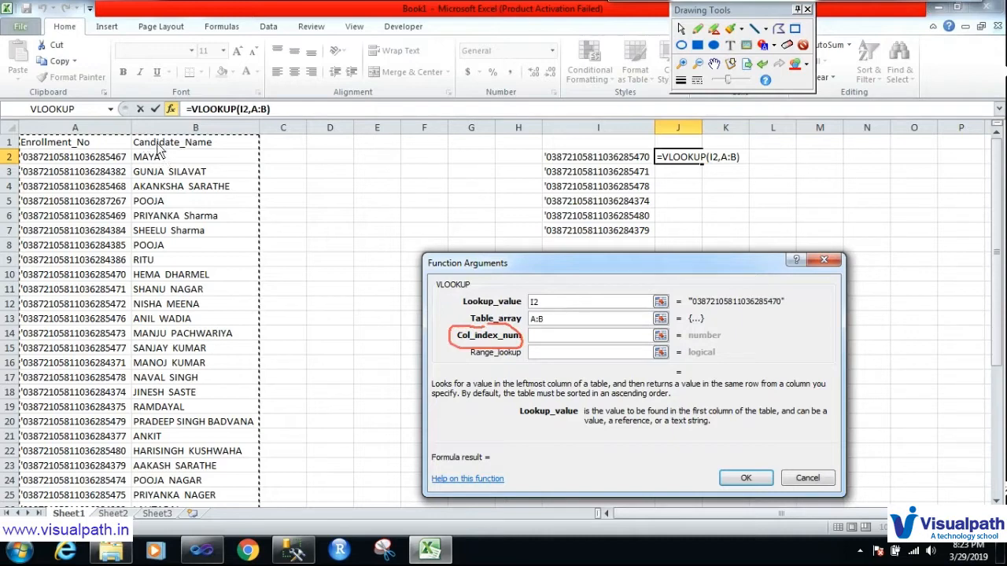
mouse_move(141, 141)
mouse_down()
mouse_move(129, 157)
mouse_move(158, 166)
mouse_move(233, 156)
mouse_move(170, 143)
mouse_up()
mouse_move(94, 134)
mouse_down()
mouse_move(106, 120)
mouse_move(108, 151)
mouse_up()
drag(207, 136, 258, 154)
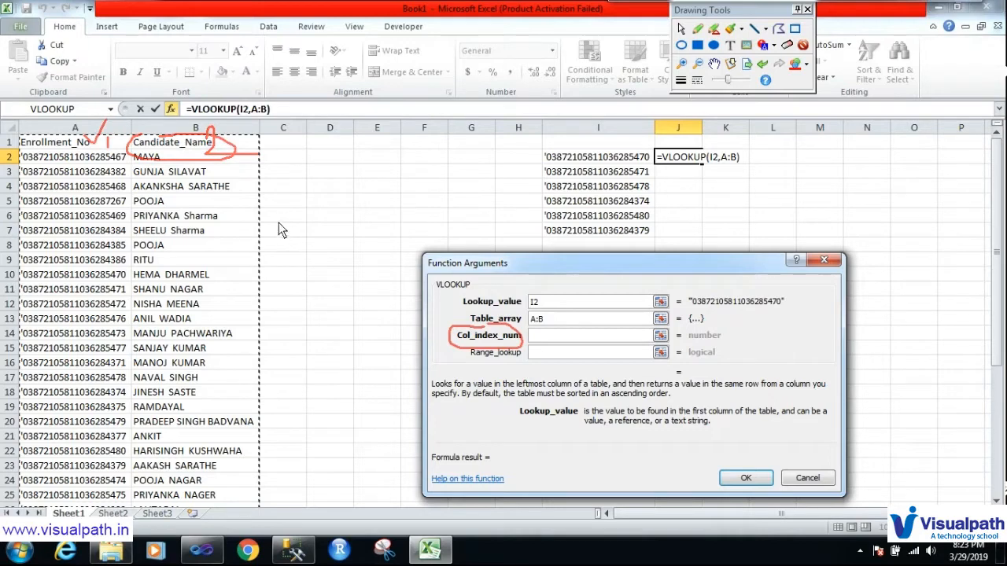
mouse_move(34, 150)
mouse_down()
mouse_move(77, 182)
mouse_move(49, 179)
mouse_up()
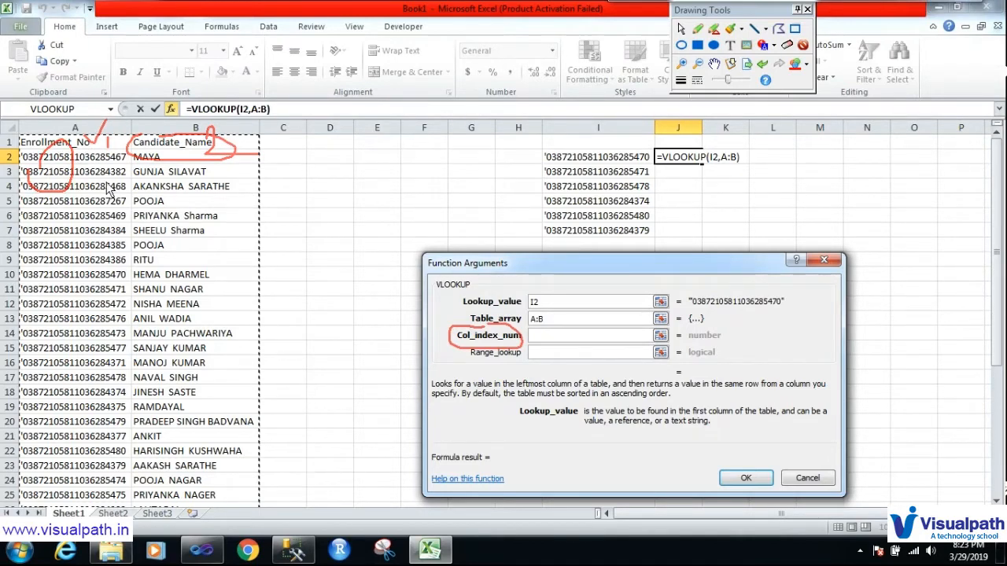
key(Escape)
click(550, 336)
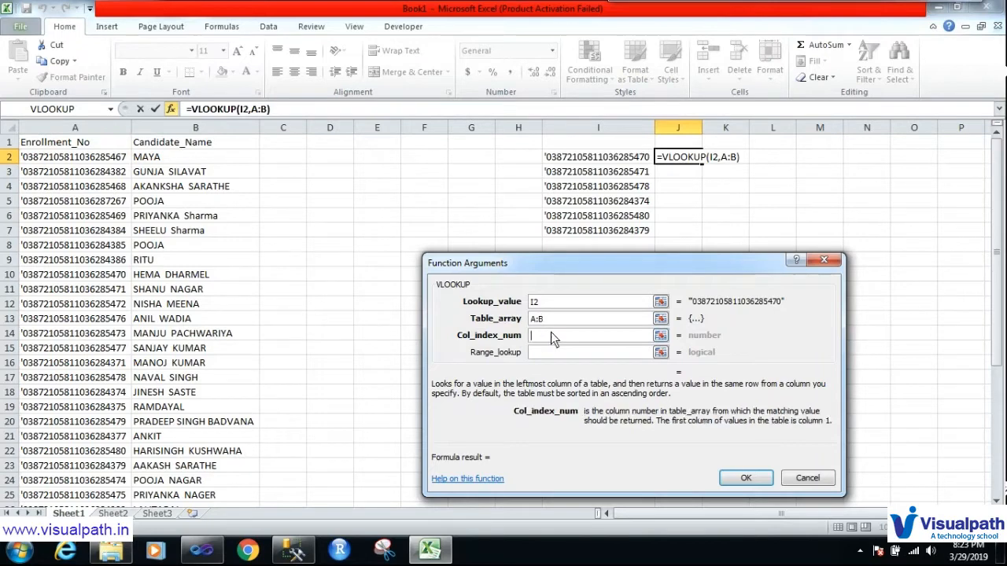
text(2)
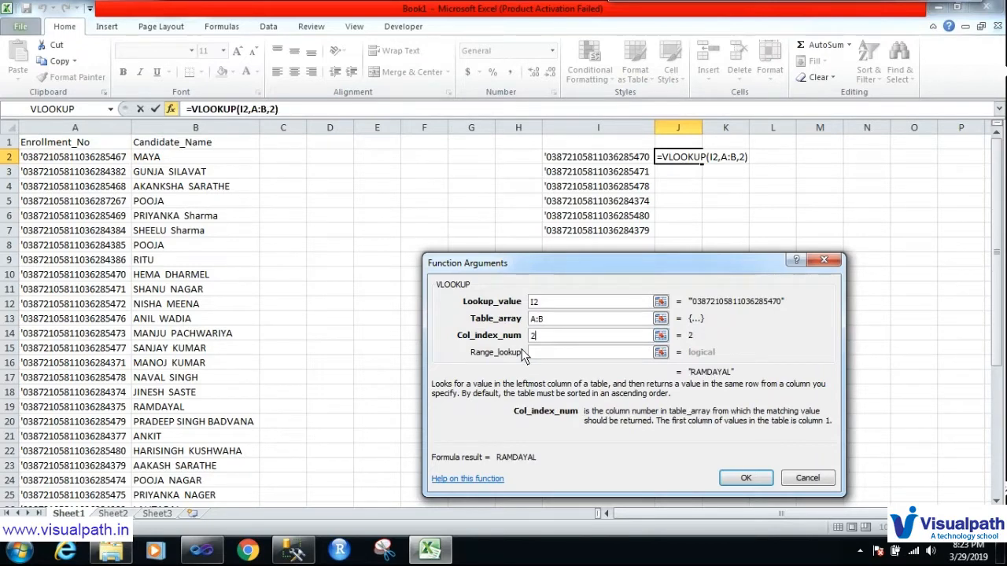
Step: Highlight the Range_lookup argument and its exact-match note, set the argument to False and confirm the VLOOKUP formula
key(ctrl+F2)
mouse_move(515, 346)
mouse_down()
mouse_move(463, 344)
mouse_move(523, 364)
mouse_move(511, 344)
mouse_move(539, 377)
mouse_up()
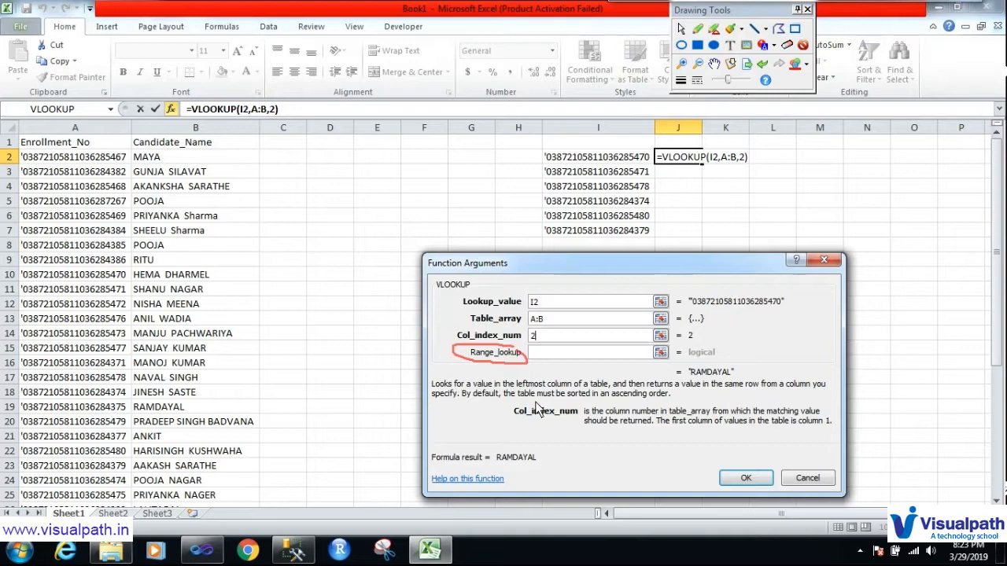
key(Escape)
click(591, 355)
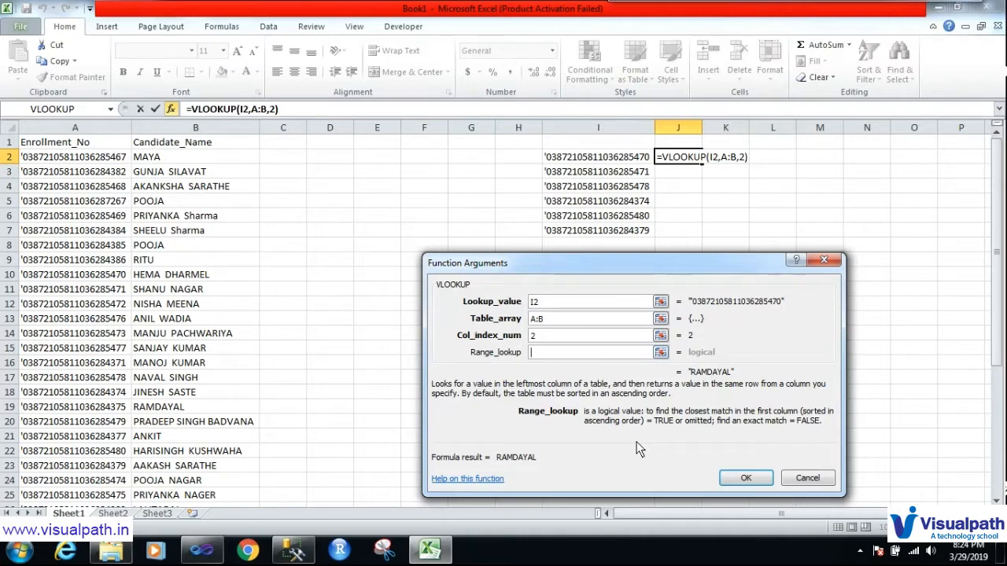
drag(720, 432, 818, 434)
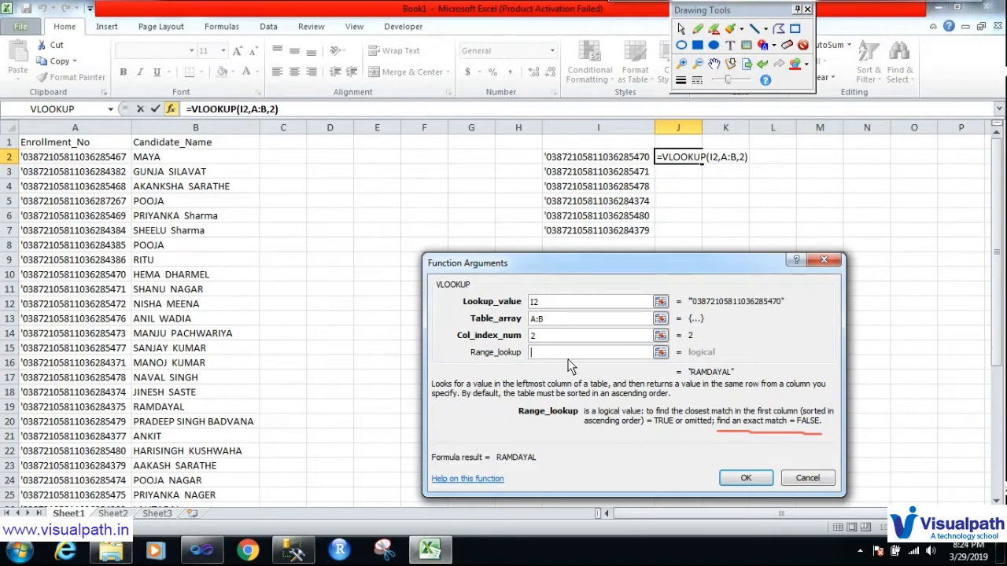
key(Escape)
text(F)
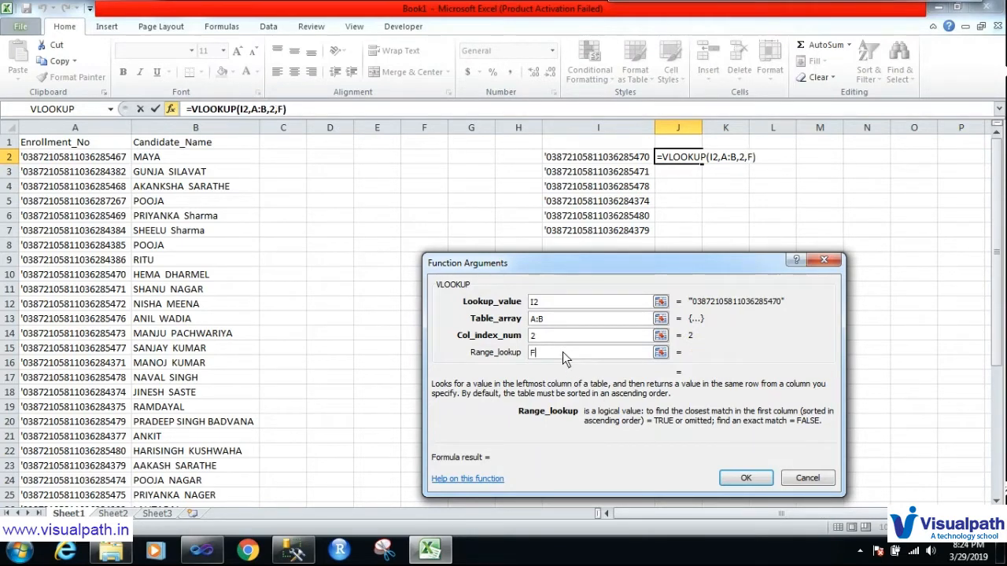
text(alse)
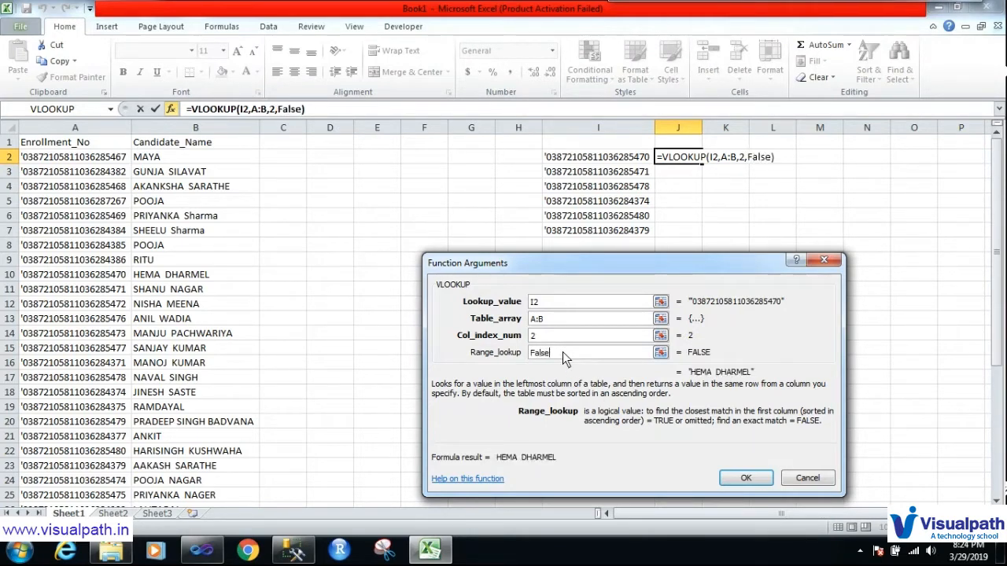
click(743, 478)
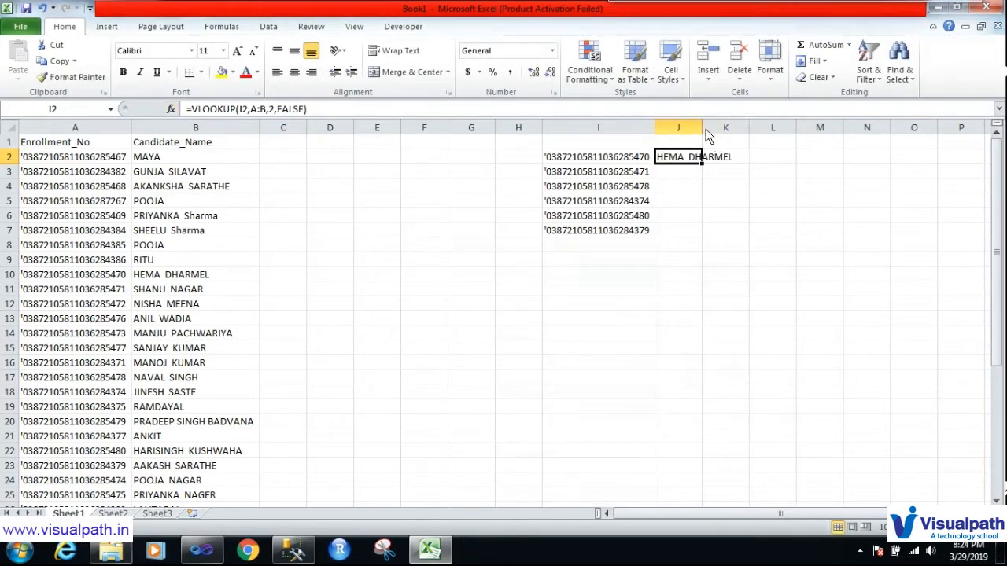
Step: Fill the VLOOKUP formula from J2 down to J7 and autofit column J to the names
double_click(705, 129)
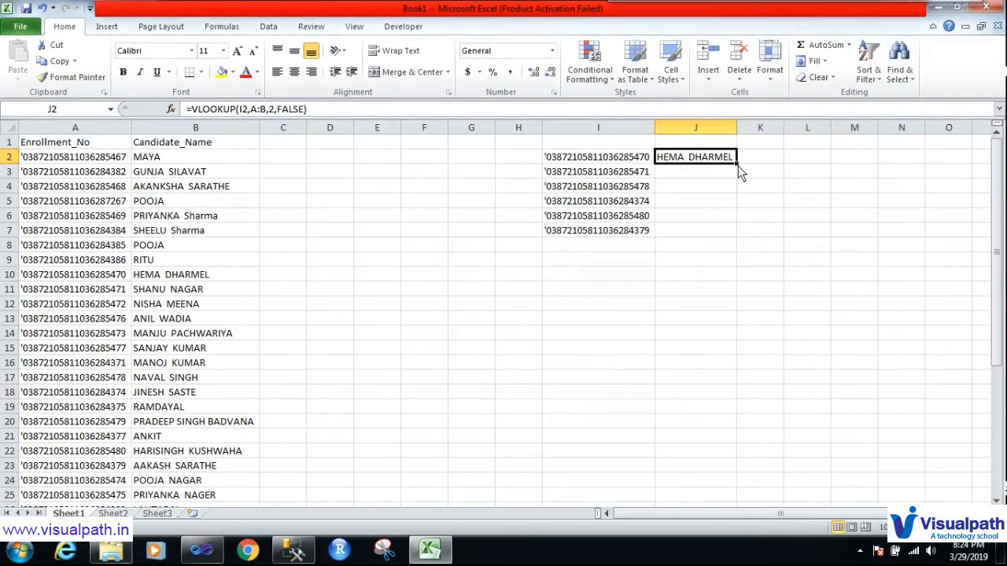
double_click(736, 165)
click(710, 281)
double_click(737, 128)
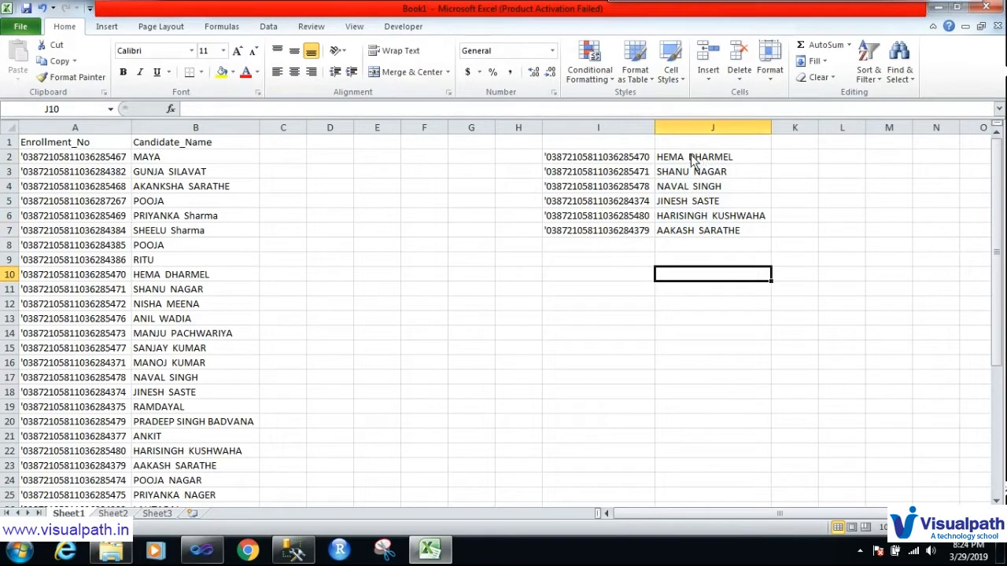
Step: Circle the source data in columns A and B and the first looked-up names in column J, and clear the marks
click(618, 163)
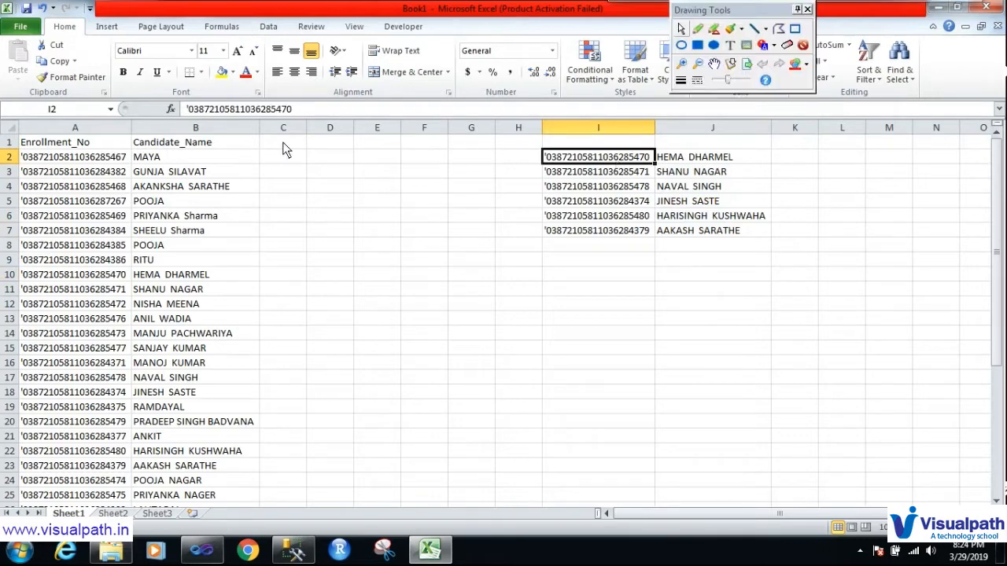
mouse_move(156, 125)
mouse_down()
mouse_move(144, 121)
mouse_move(291, 283)
mouse_move(158, 150)
mouse_up()
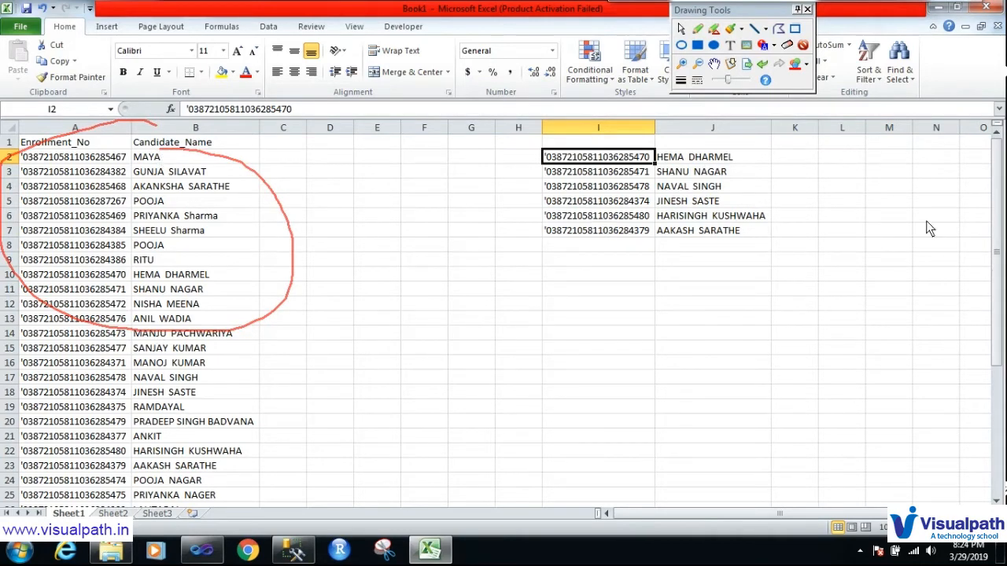
mouse_move(664, 151)
mouse_down()
mouse_move(750, 173)
mouse_move(712, 147)
mouse_up()
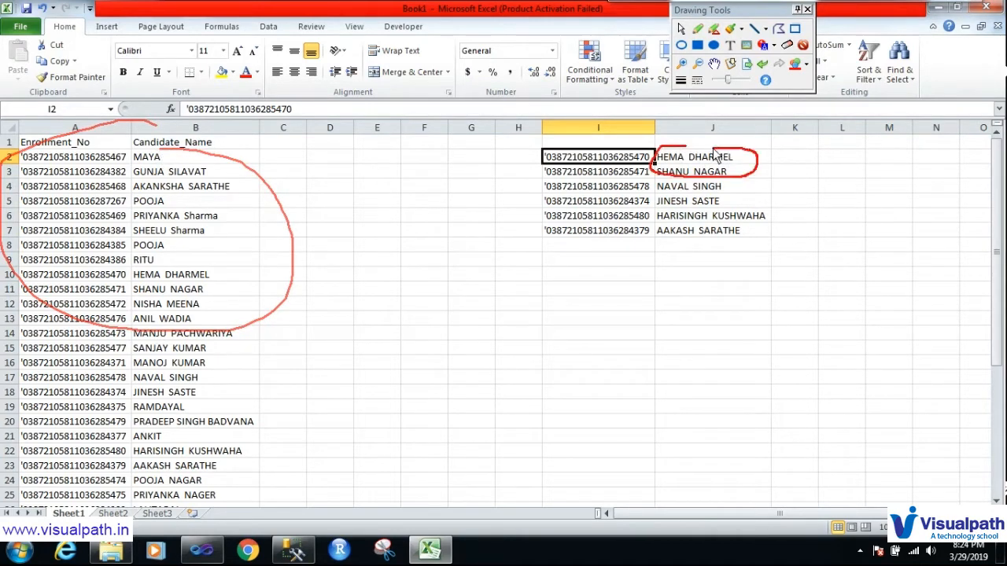
drag(650, 140, 674, 158)
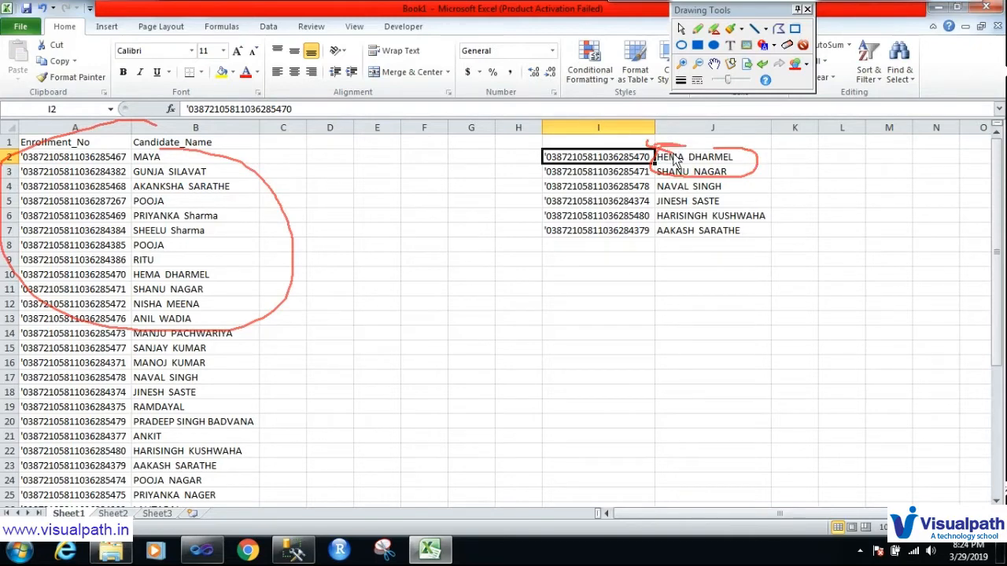
key(Escape)
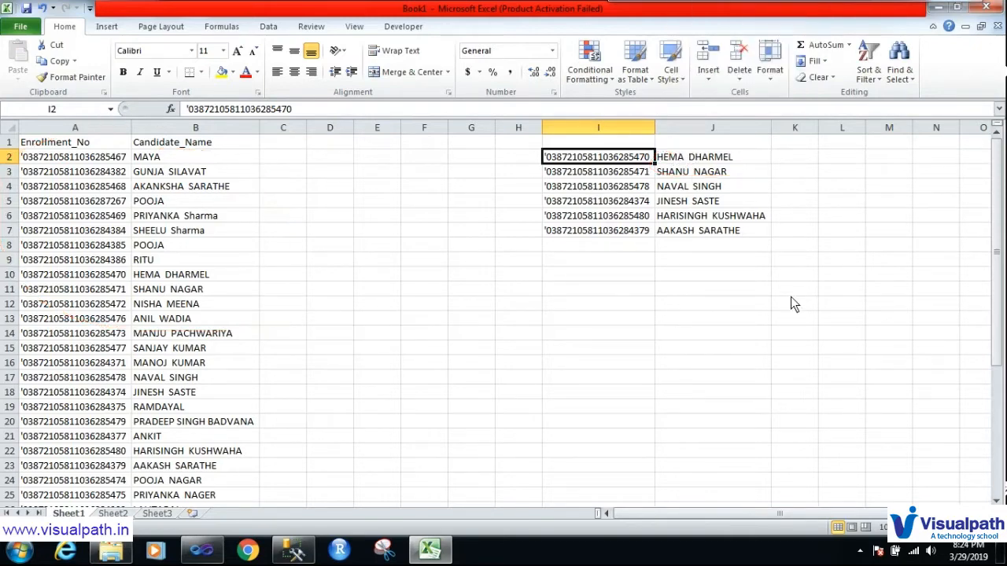
Step: Close the Book1 workbook without saving and switch to the SSIS Demo package in Visual Studio, showing the toolbox's sources and destinations
click(986, 7)
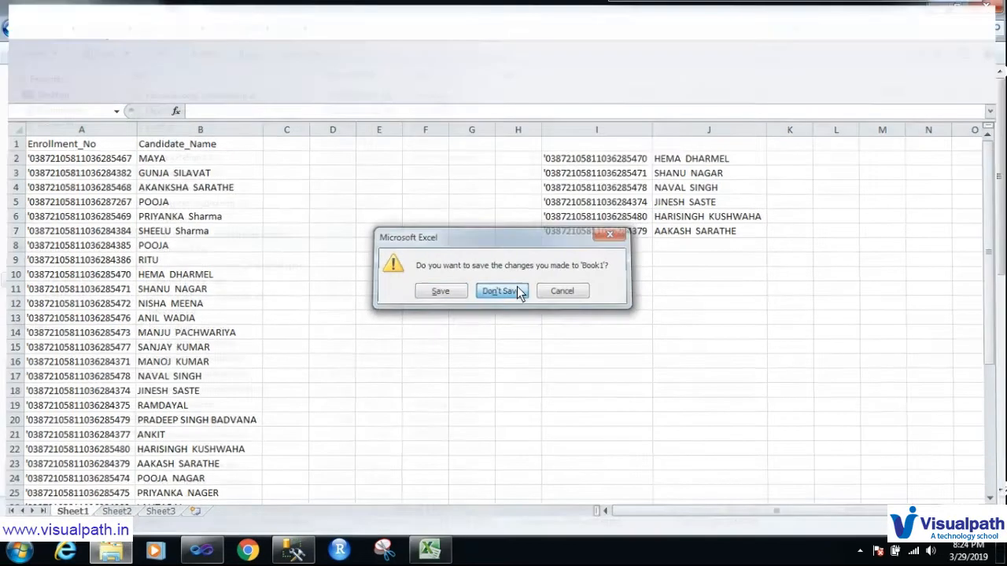
click(517, 291)
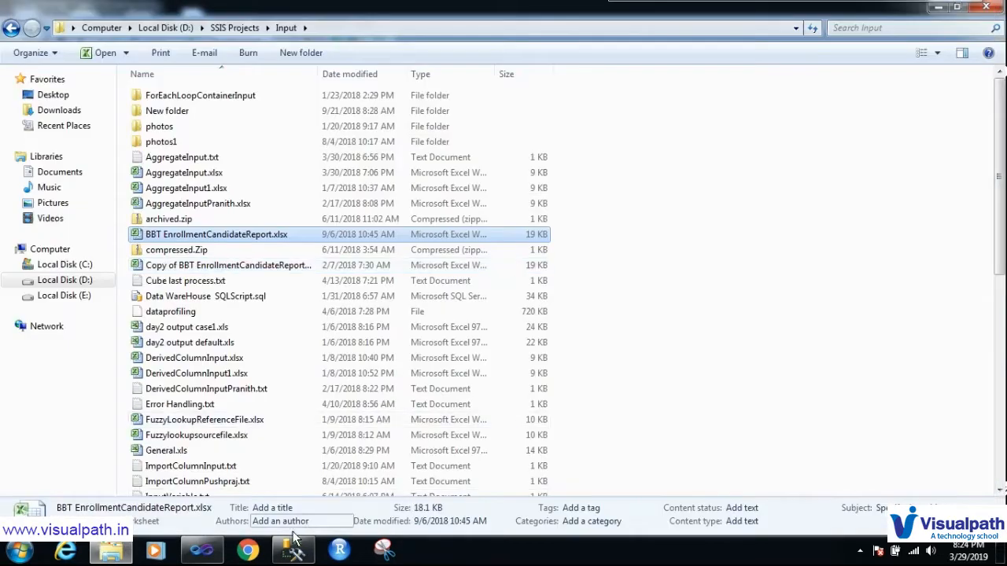
click(202, 550)
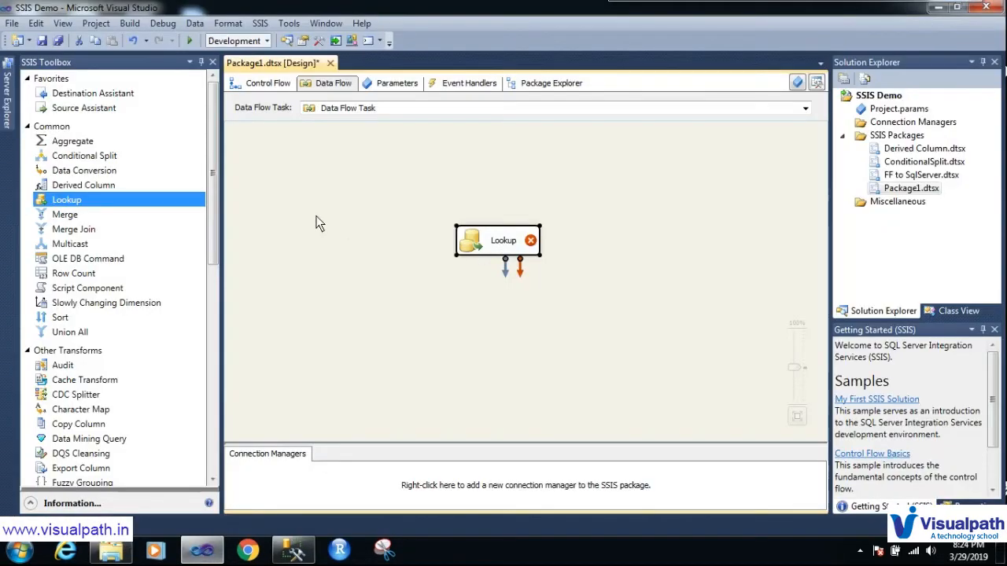
scroll(198, 382, down, 10)
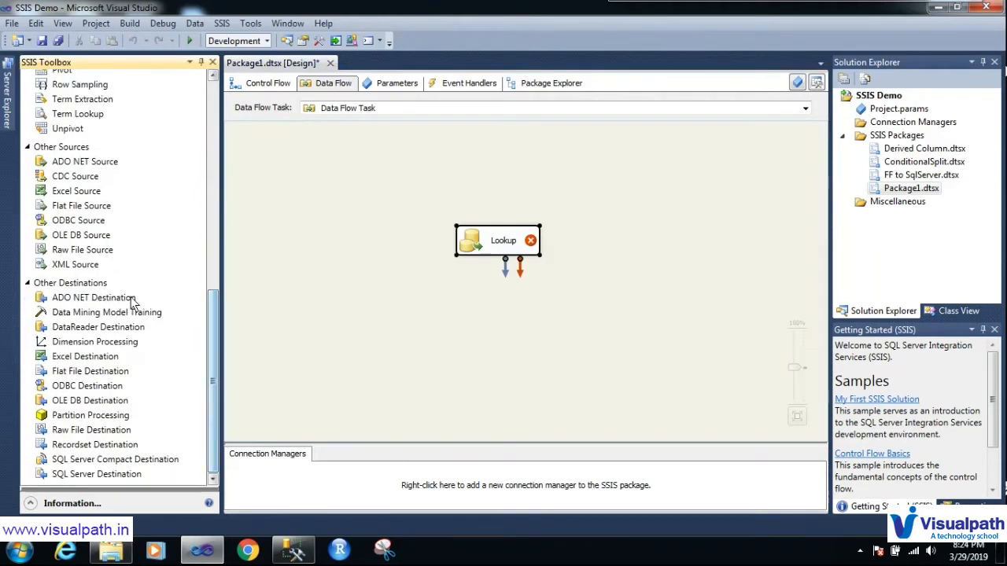
Step: Add an Excel Source above the Lookup and begin a new Excel connection for it, browsing for the workbook
drag(77, 192, 484, 158)
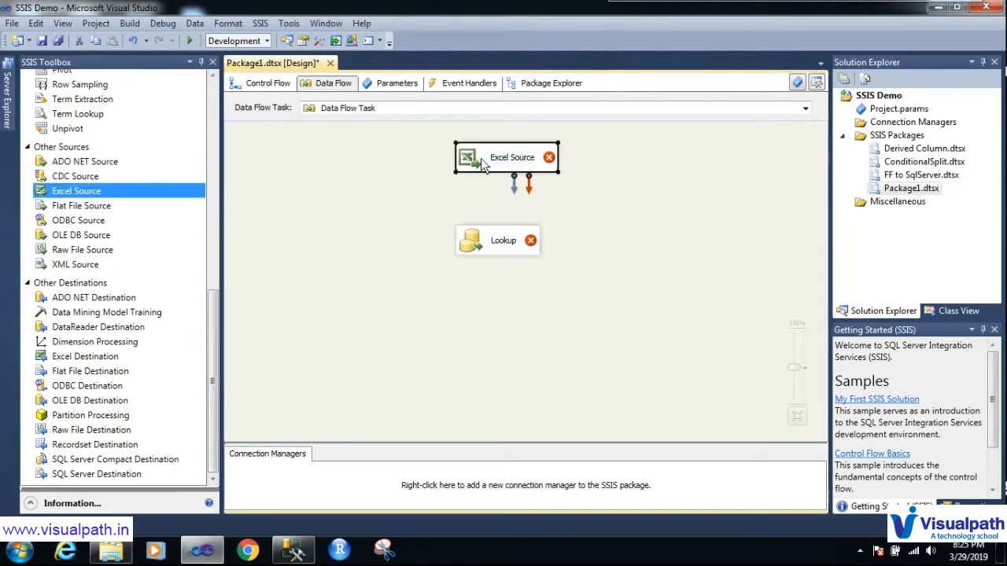
double_click(497, 163)
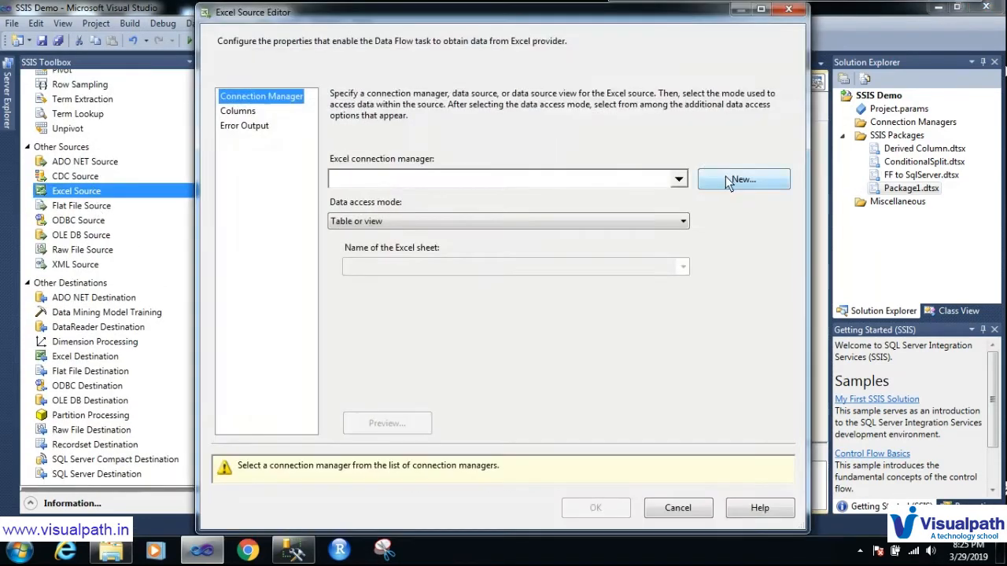
click(727, 180)
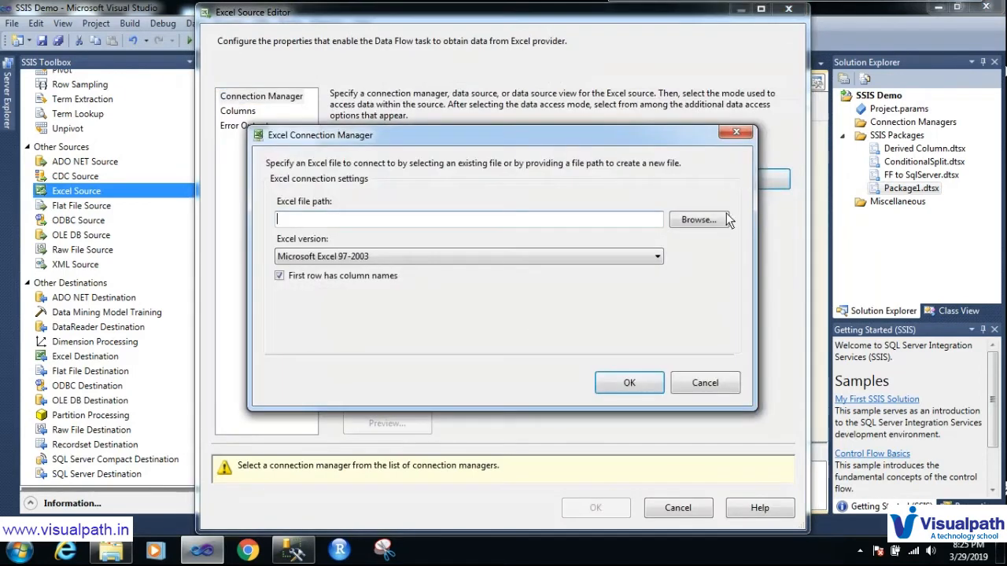
click(698, 220)
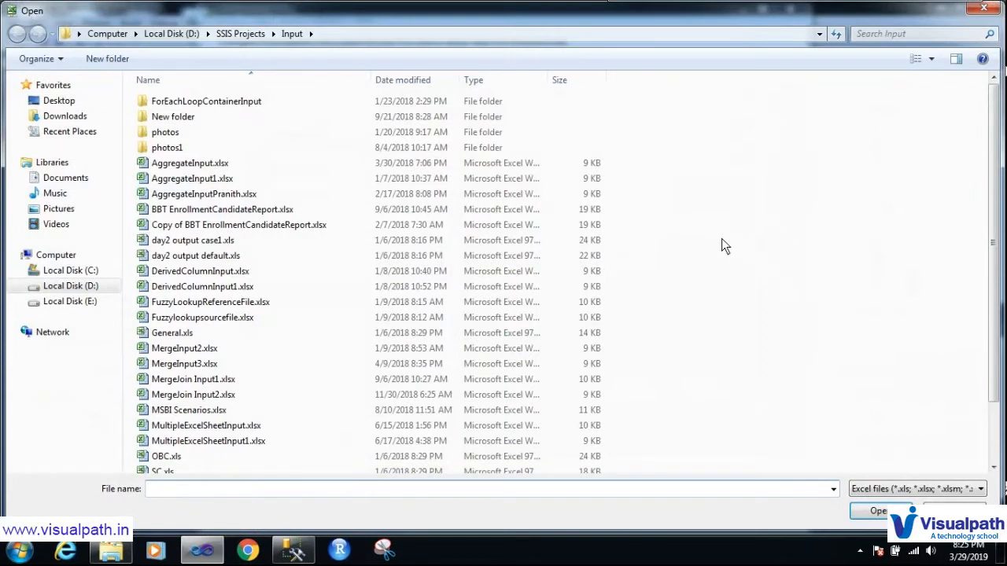
Step: Open BBT EnrollmentCandidateReport.xlsx from the Input folder in Excel, review its columns from the first row, and close it
click(283, 211)
right_click(277, 212)
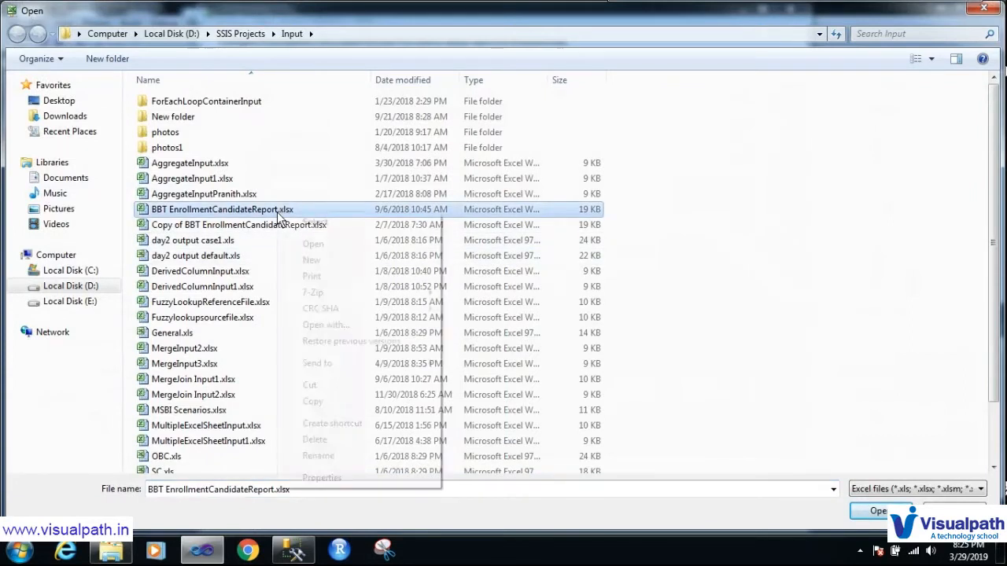
click(329, 245)
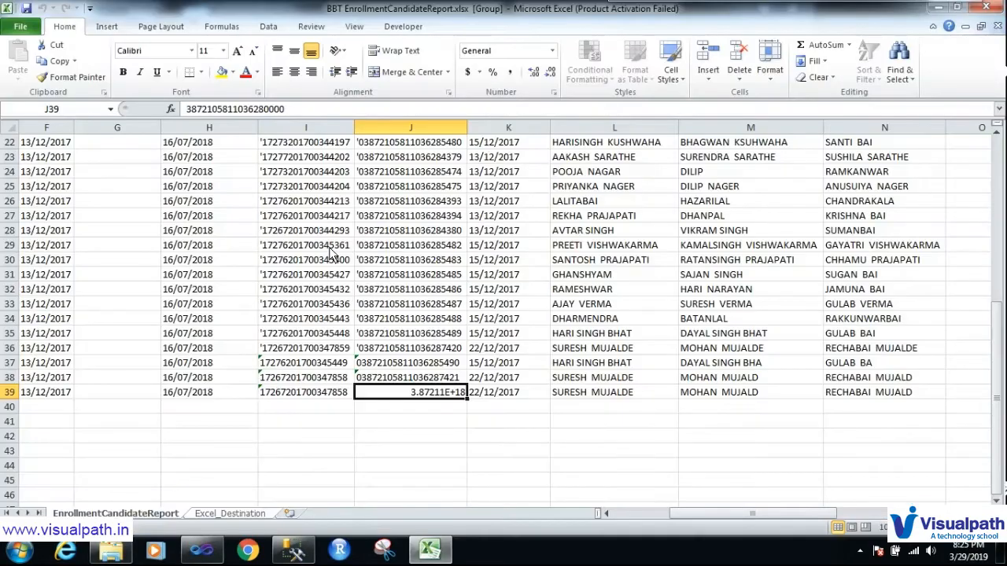
click(639, 417)
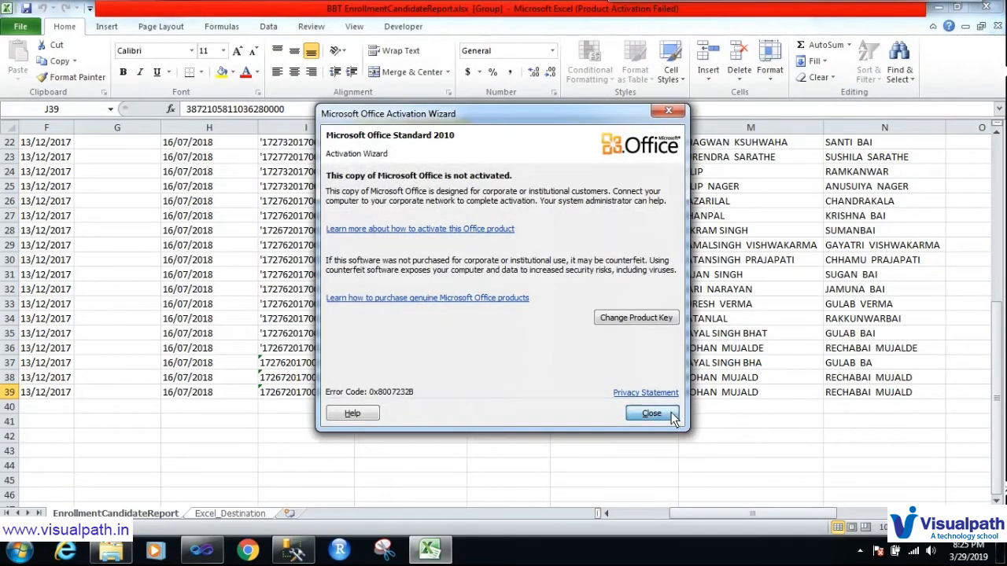
click(658, 512)
drag(998, 425, 987, 179)
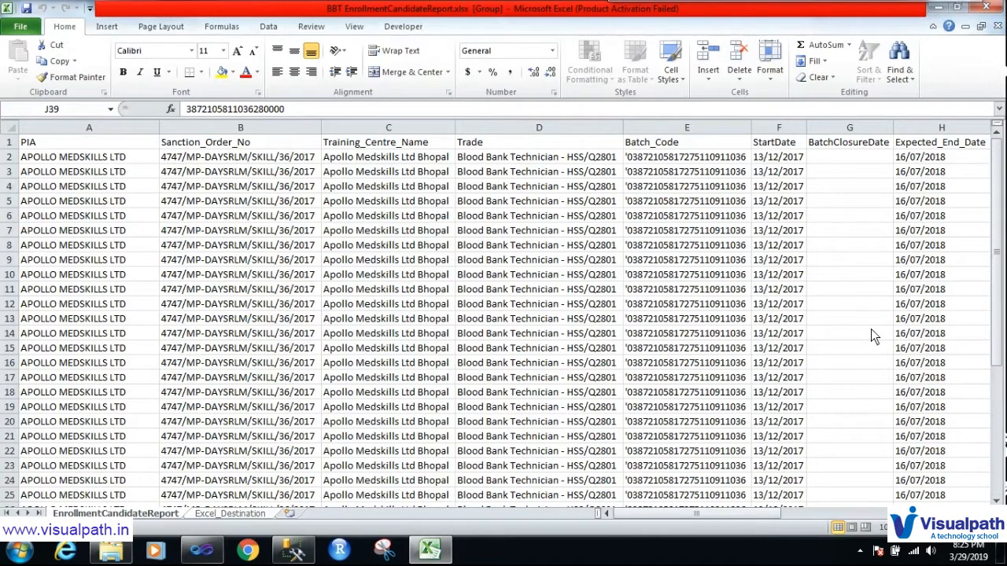
click(986, 7)
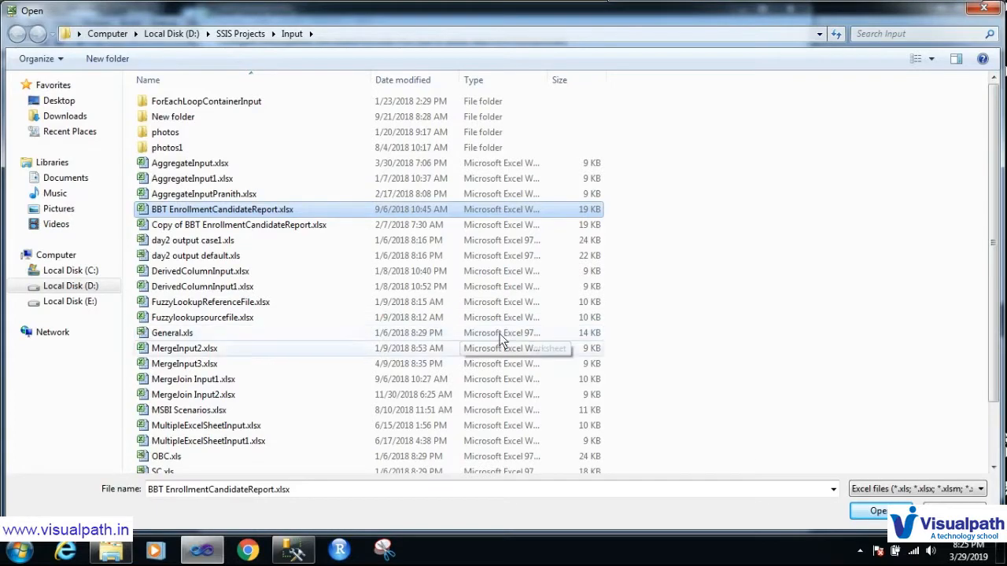
Step: Connect the Excel Source to BBT EnrollmentCandidateReport.xlsx using the EnrollmentCandidateReport$ sheet, check its columns and confirm the source settings
double_click(292, 211)
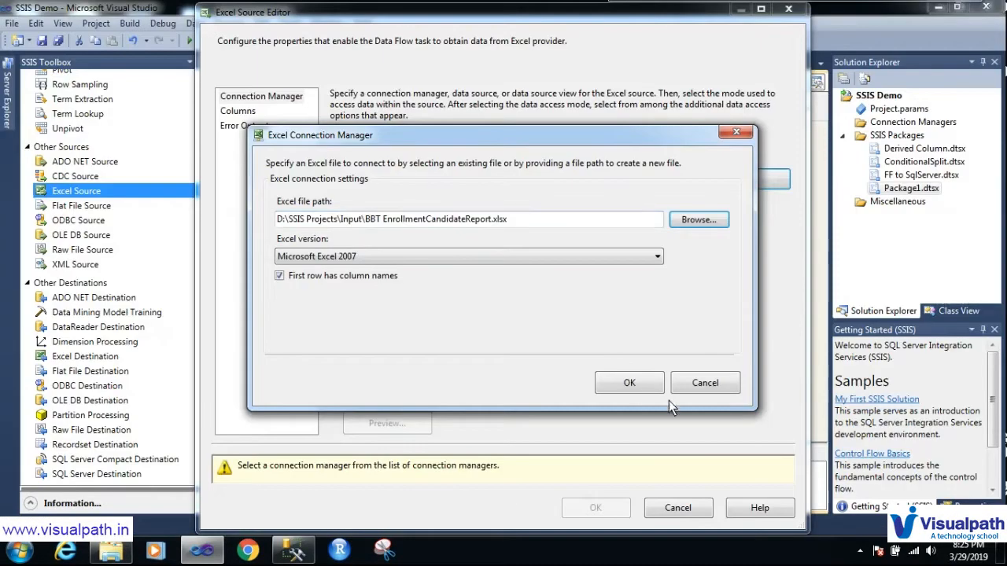
click(629, 382)
click(683, 266)
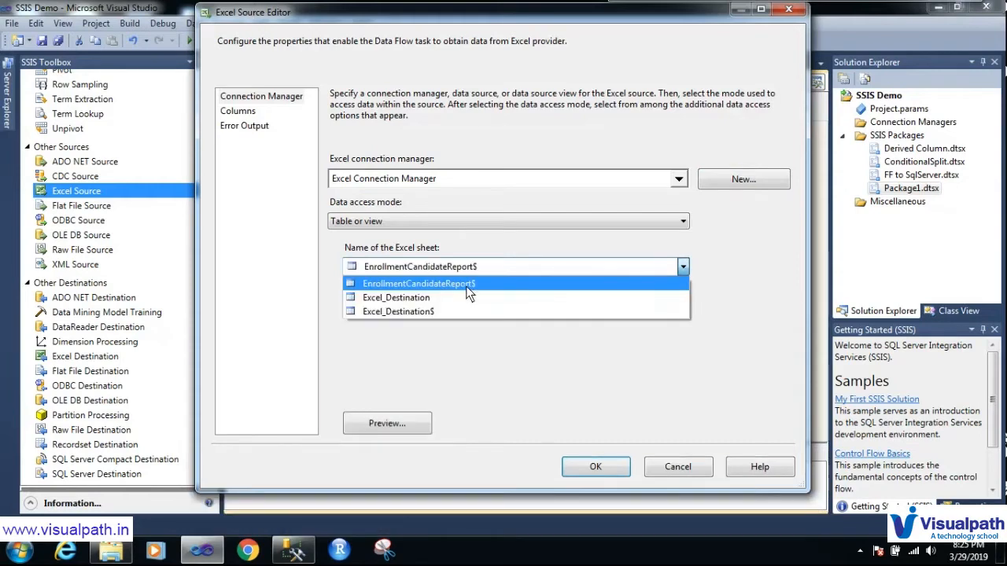
click(467, 285)
click(224, 112)
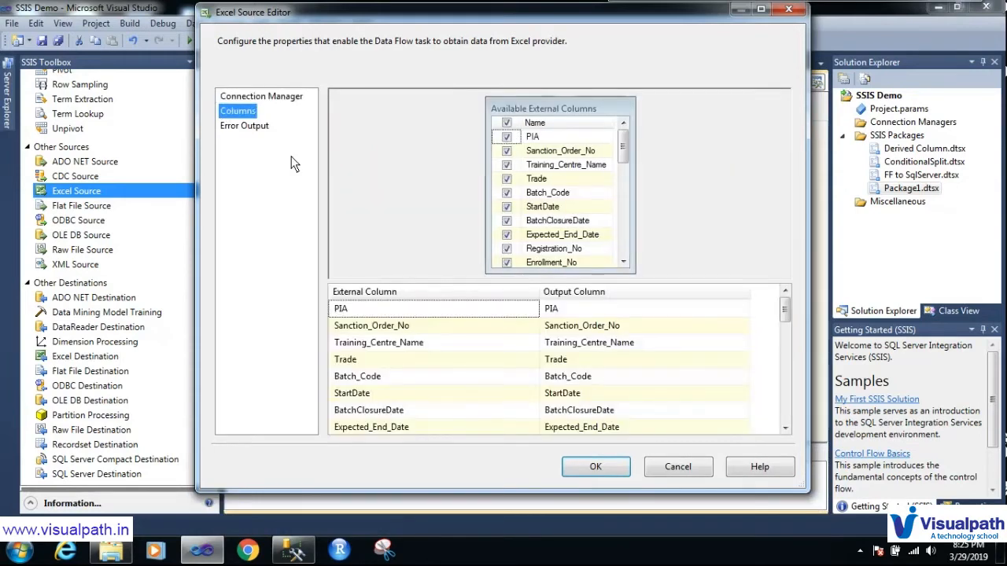
click(591, 471)
Step: Connect the Excel Source's data output to the Lookup and open the Lookup transformation for editing
click(510, 165)
drag(513, 186, 504, 241)
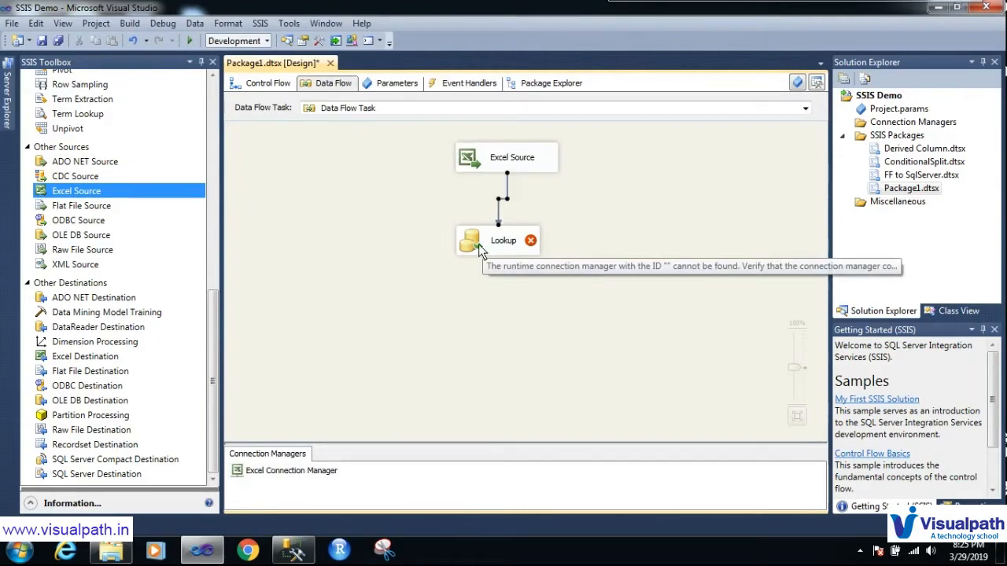
double_click(479, 245)
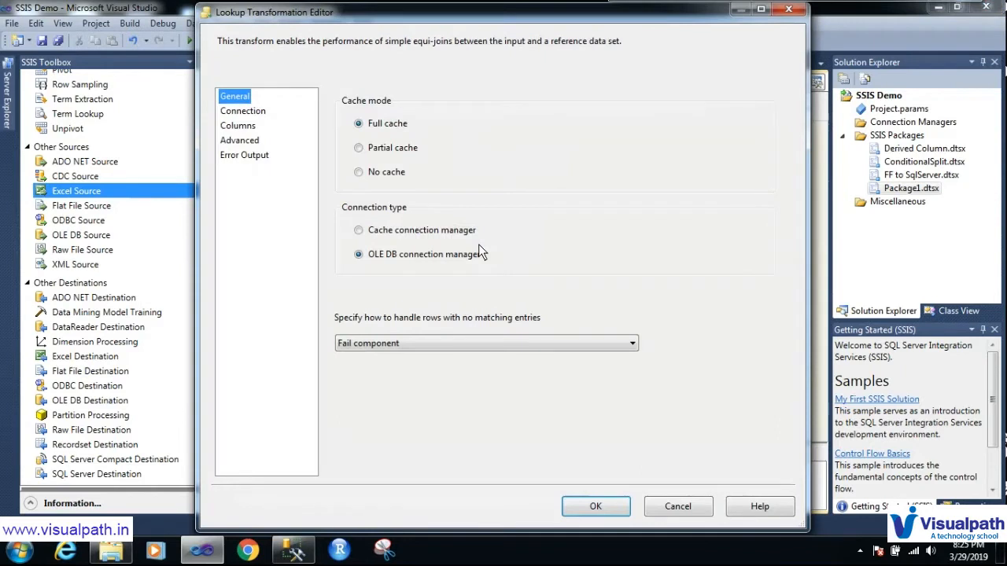
Step: Circle the Cache mode options, handwrite CM/R and MM/H notes beside them, circle the CM/R note, and clear the marks
key(alt+d)
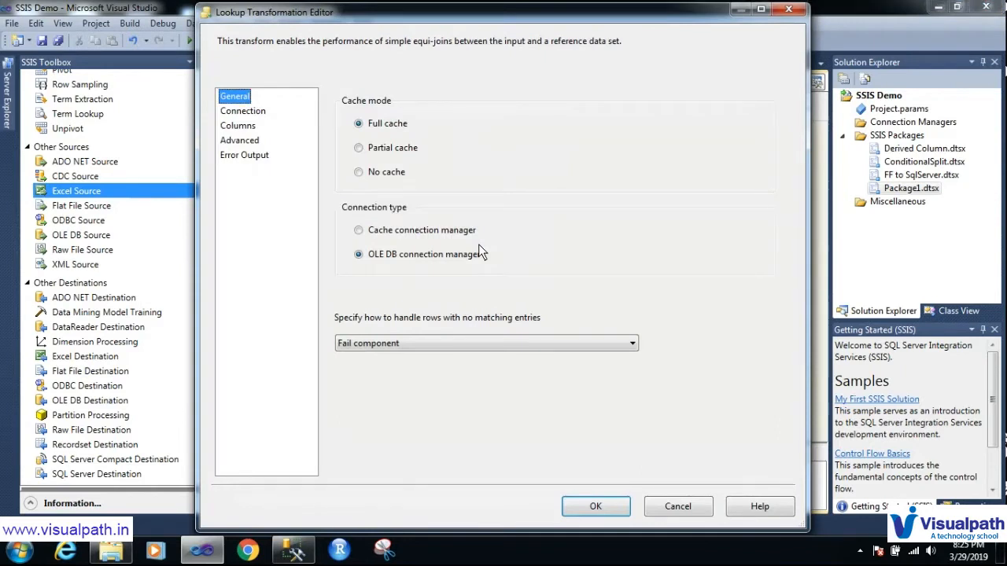
mouse_move(350, 88)
mouse_down()
mouse_move(329, 142)
mouse_move(365, 186)
mouse_move(414, 114)
mouse_move(349, 90)
mouse_up()
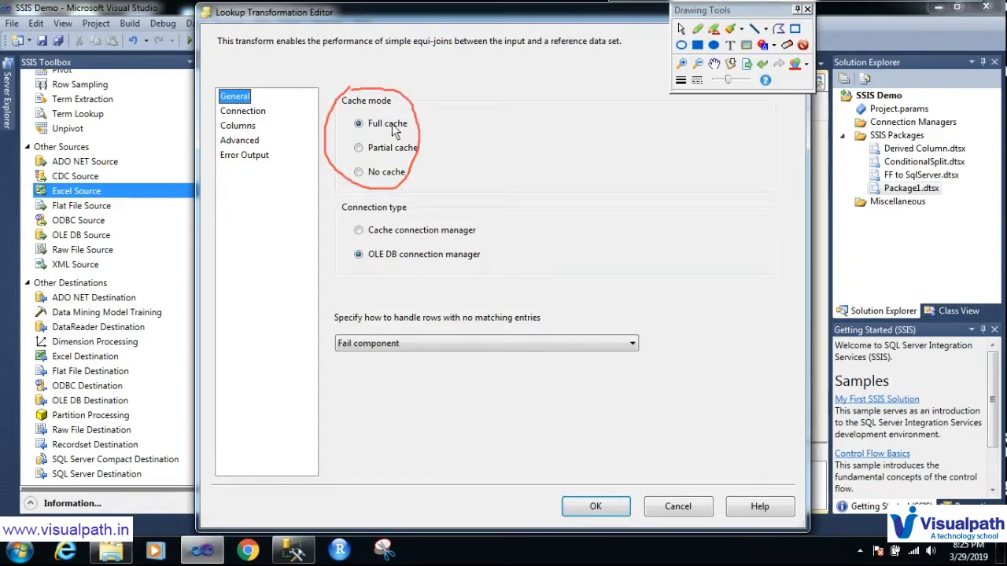
mouse_move(476, 113)
mouse_down()
mouse_move(476, 130)
mouse_move(500, 113)
mouse_up()
drag(636, 120, 642, 100)
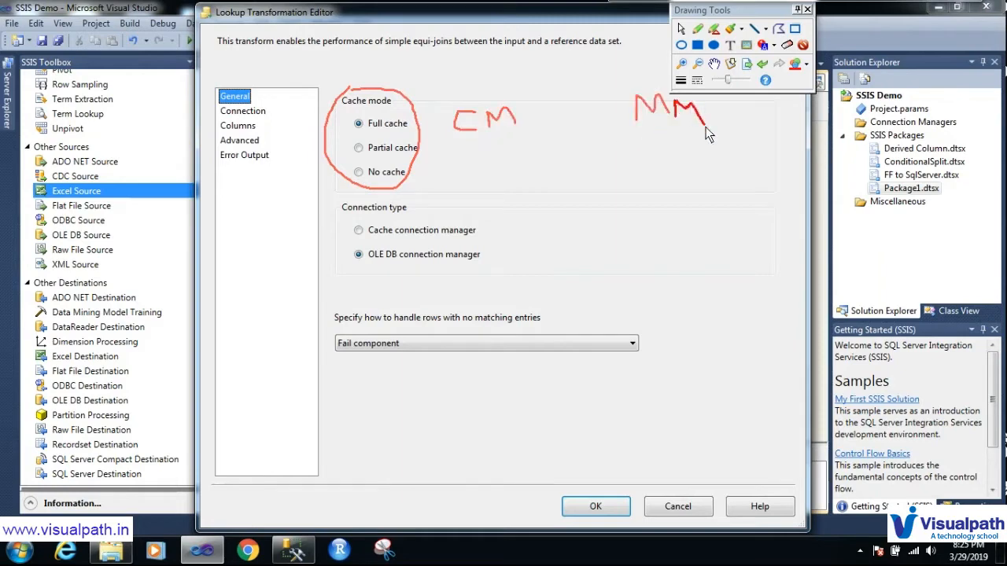
mouse_move(478, 146)
mouse_down()
mouse_move(485, 135)
mouse_move(515, 176)
mouse_up()
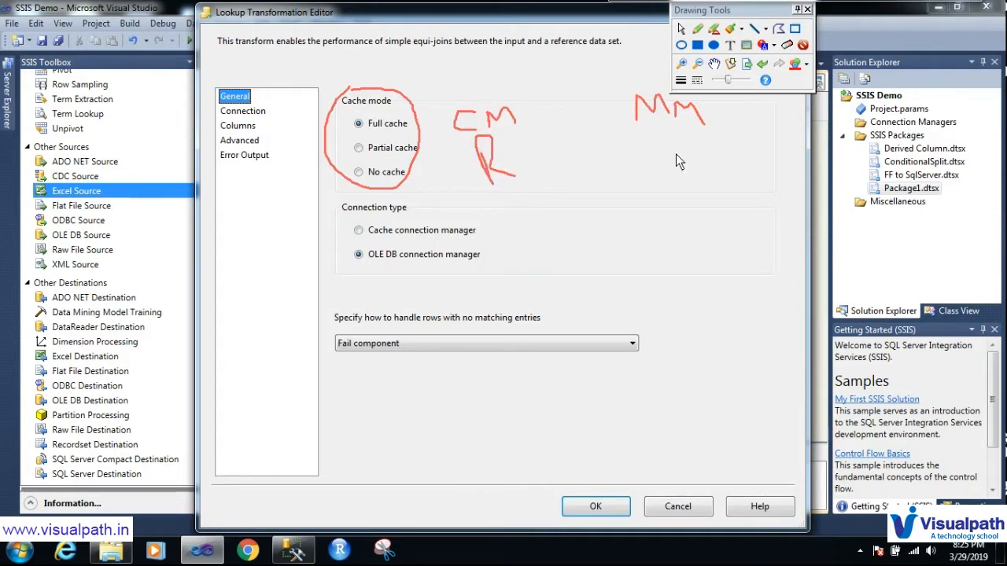
drag(675, 152, 692, 151)
mouse_move(431, 106)
mouse_down()
mouse_move(424, 126)
mouse_move(508, 76)
mouse_move(440, 110)
mouse_up()
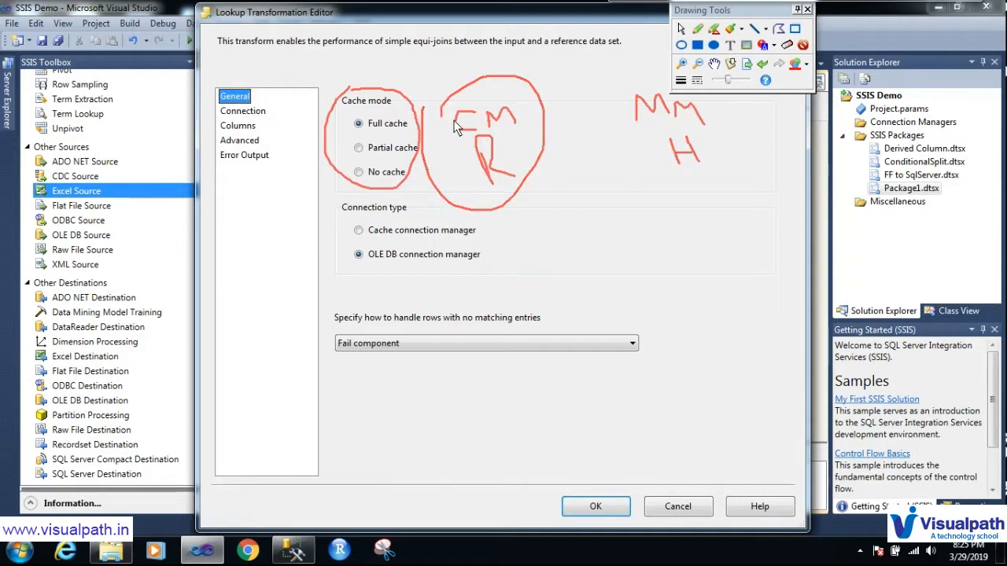
key(Escape)
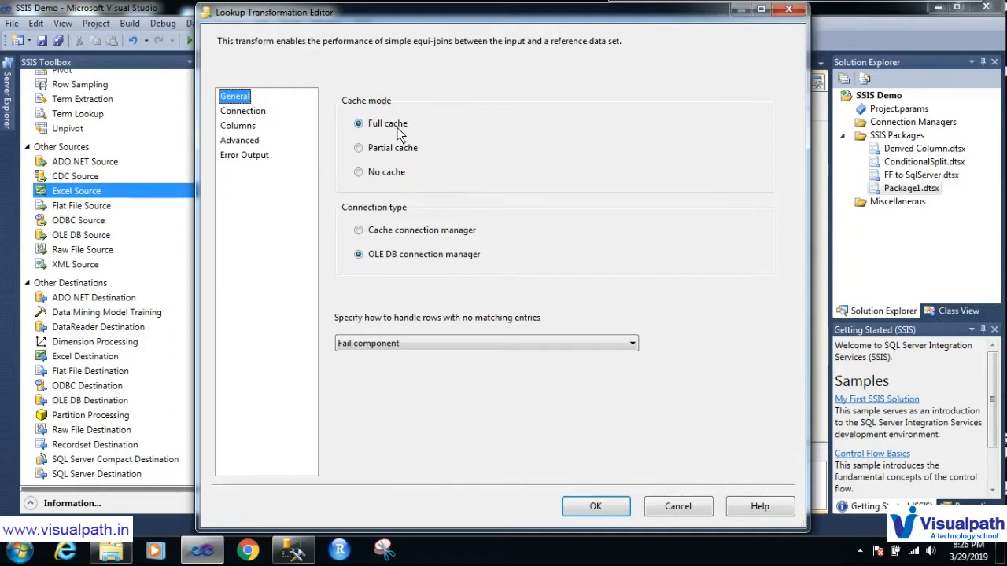
Step: Handwrite a short note beside the Full cache option and clear it
key(ctrl+F2)
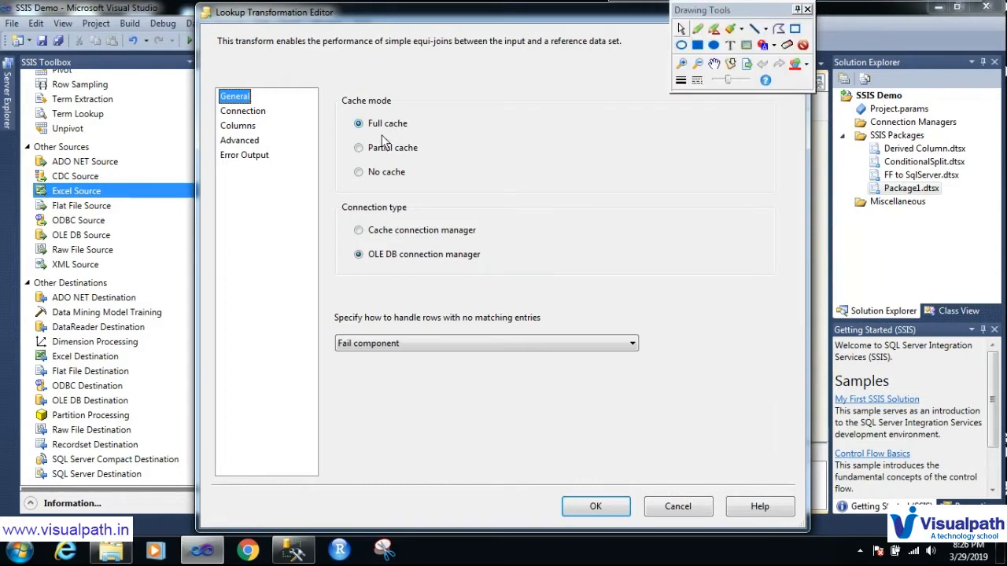
mouse_move(438, 105)
mouse_down()
mouse_move(421, 123)
mouse_move(449, 103)
mouse_move(469, 110)
mouse_up()
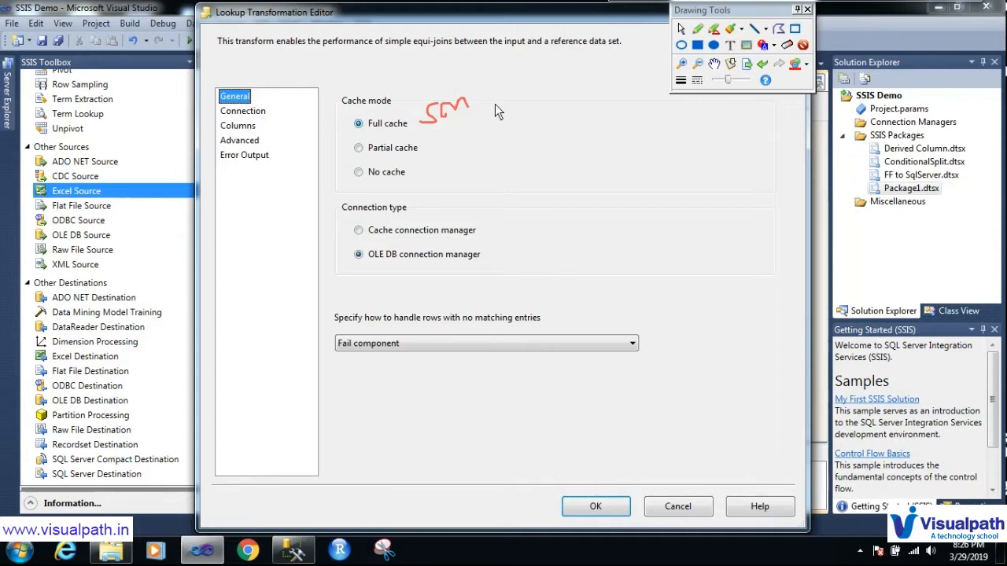
key(Escape)
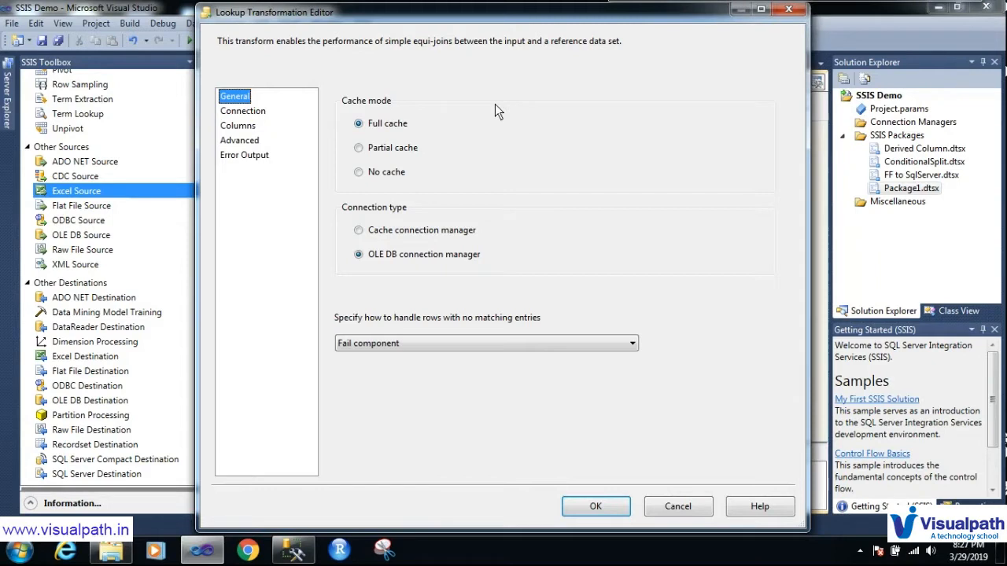
Step: Circle the Connection type options and tick both Cache connection manager and OLE DB connection manager
key(ctrl+F2)
mouse_move(400, 195)
mouse_down()
mouse_move(340, 200)
mouse_move(424, 288)
mouse_move(466, 192)
mouse_move(391, 184)
mouse_up()
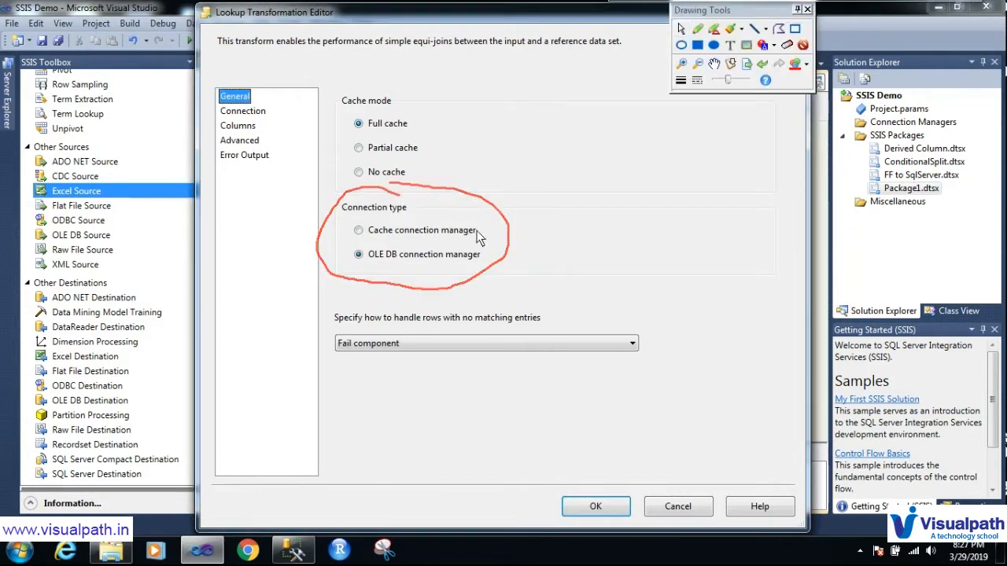
drag(483, 229, 516, 210)
drag(489, 254, 542, 229)
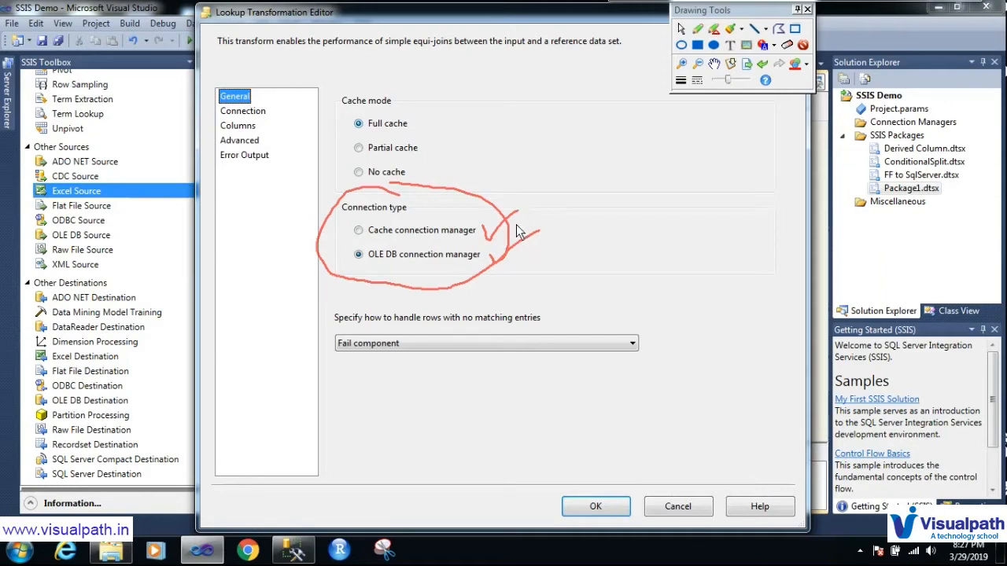
Step: Mark the no-matching-entries setting, clear the annotations, and set it to Redirect rows to no match output
mouse_move(415, 300)
mouse_down()
mouse_move(334, 308)
mouse_move(324, 320)
mouse_move(529, 333)
mouse_move(534, 297)
mouse_move(446, 288)
mouse_move(399, 306)
mouse_up()
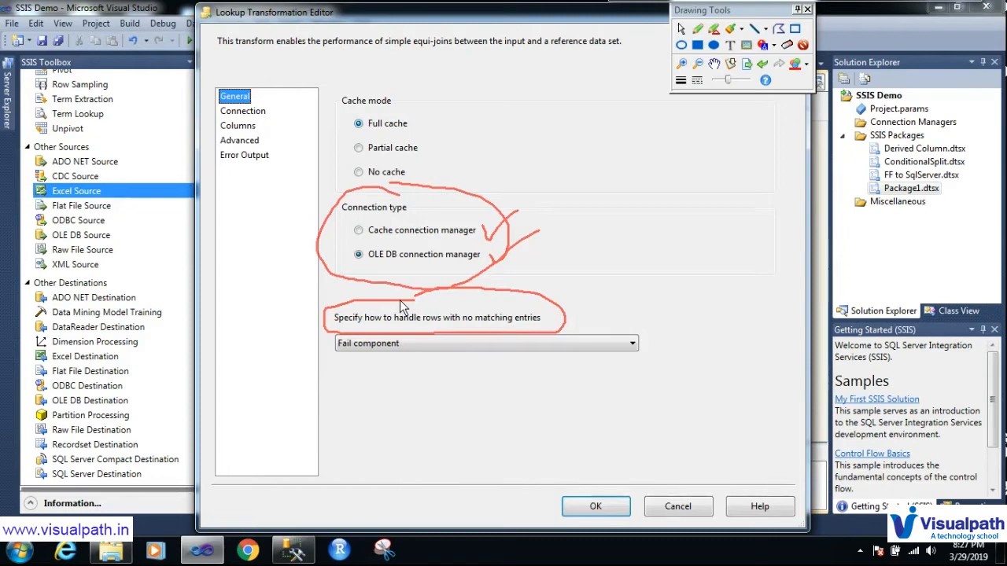
drag(458, 328, 541, 329)
key(Escape)
click(588, 344)
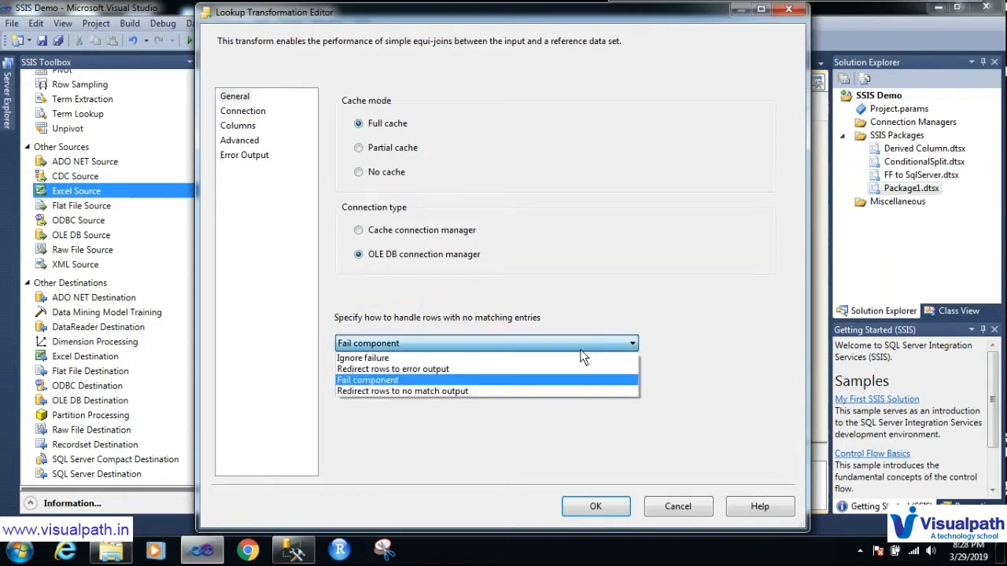
click(460, 393)
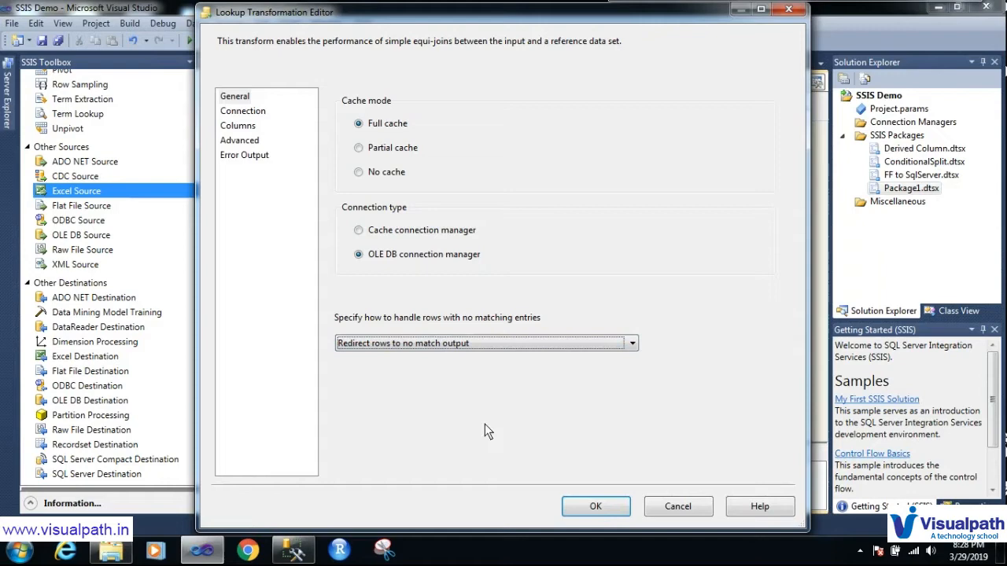
Step: Create a new OLE DB connection for the lookup reference data, choosing the local MSSQLSERVER2012 instance as the server
click(254, 109)
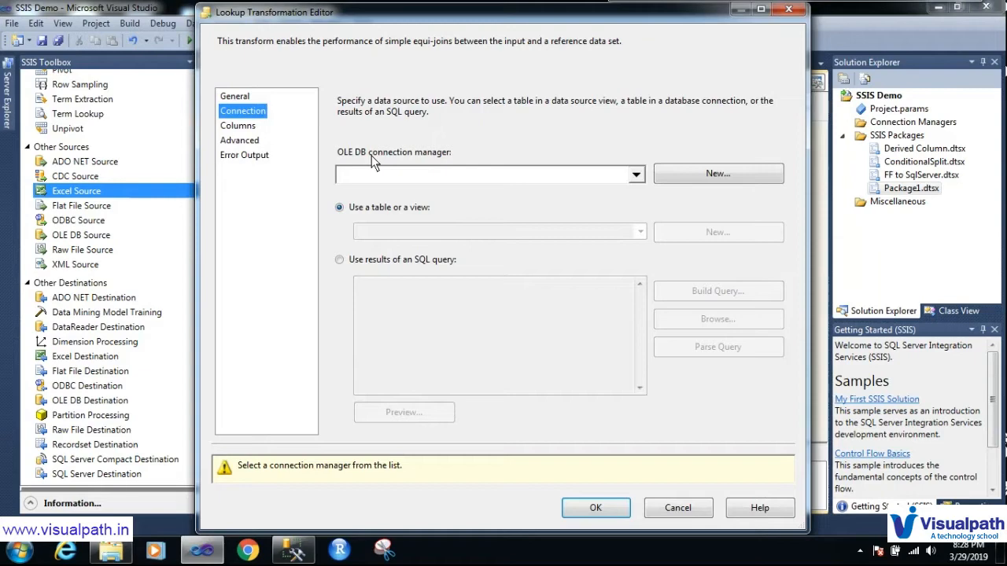
click(718, 174)
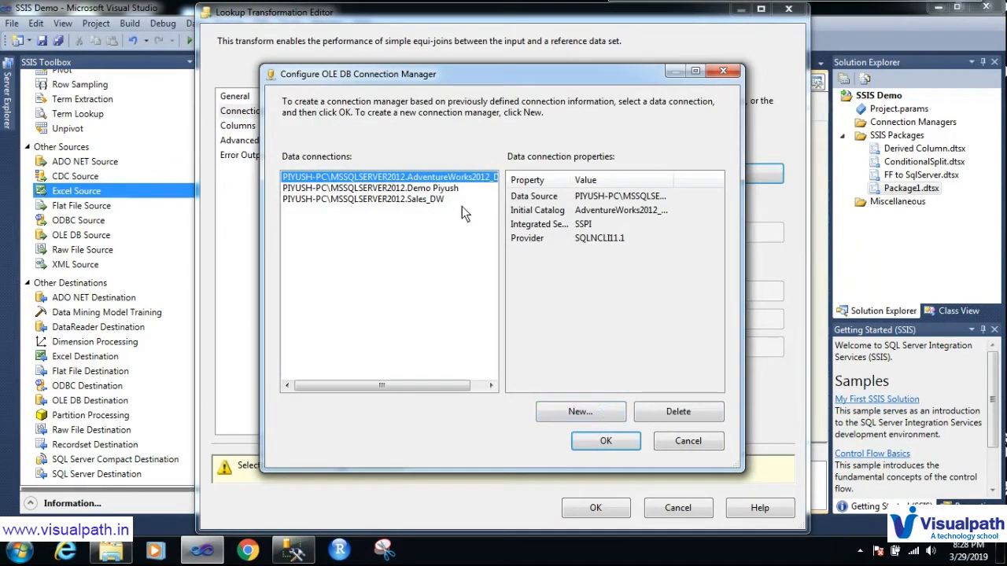
click(583, 408)
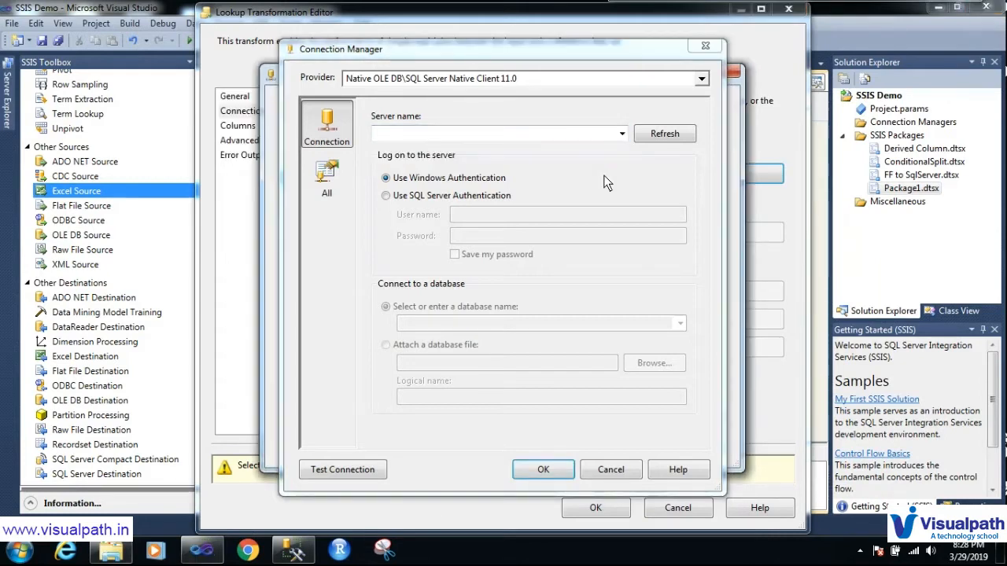
click(621, 134)
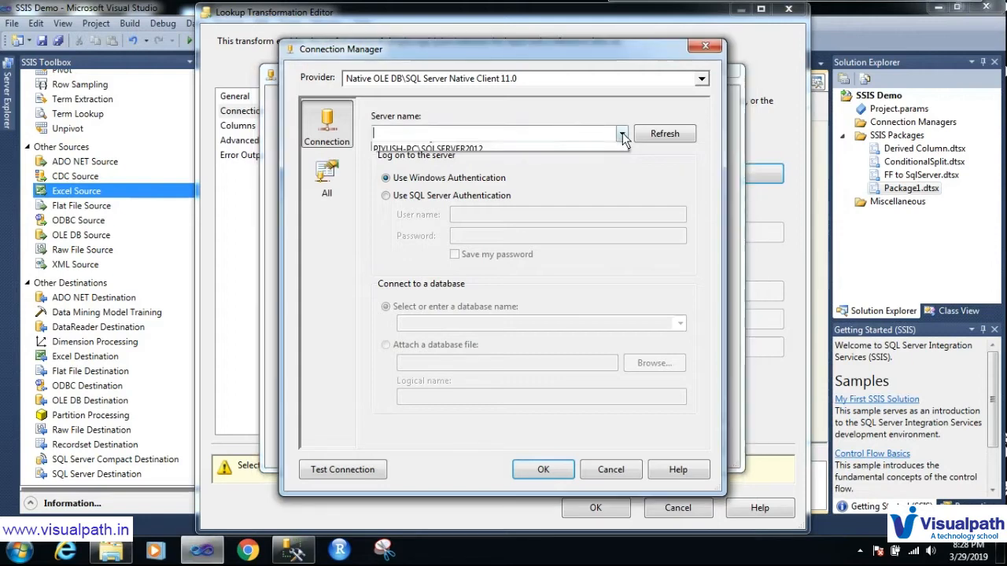
click(535, 159)
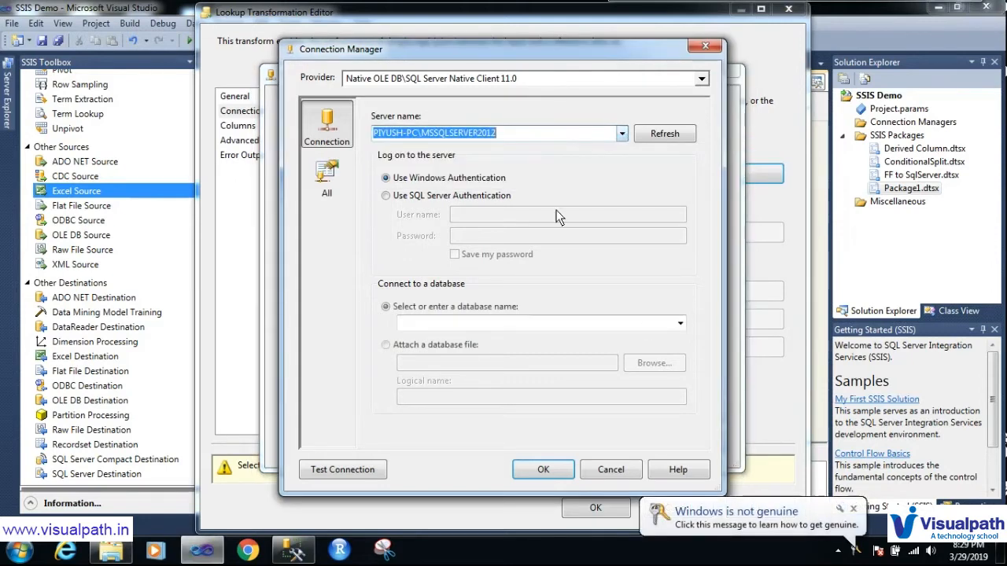
Step: Select the presenter's own demo database for the connection and test the connection
click(681, 324)
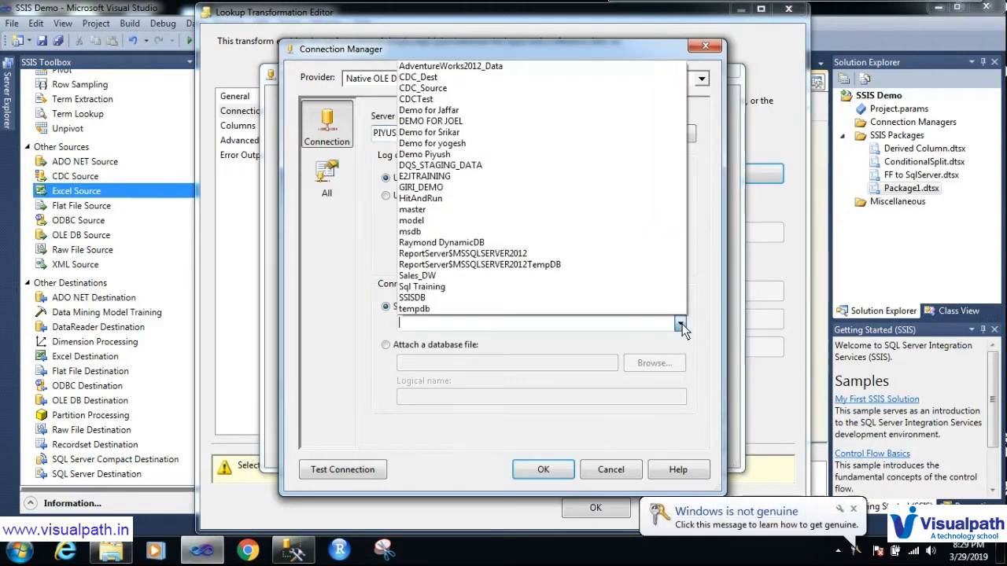
click(520, 155)
click(334, 472)
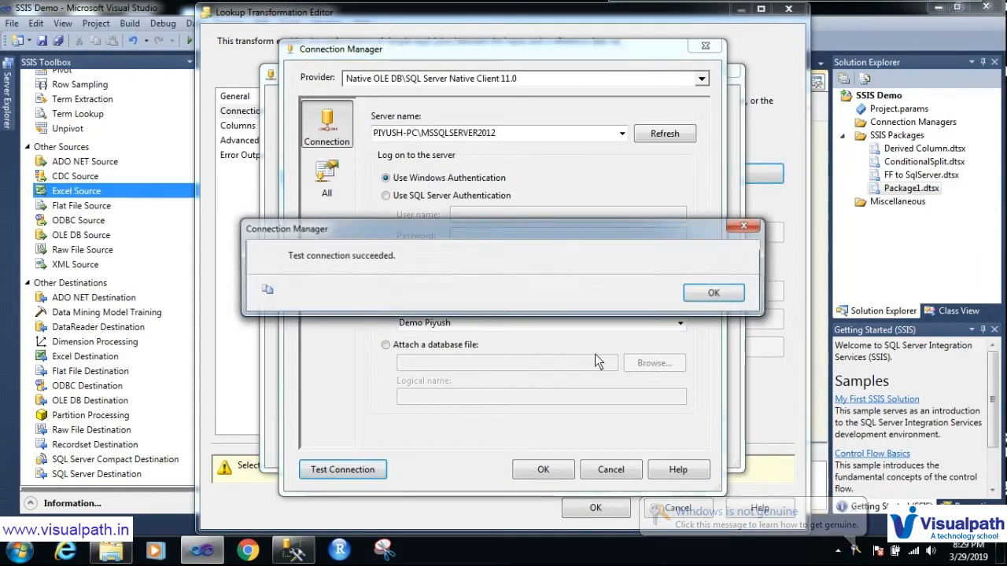
Step: Accept the new OLE DB connection and set the lookup reference table to [dbo].[ConditionalSplitFemaleSSISDemo]
click(712, 297)
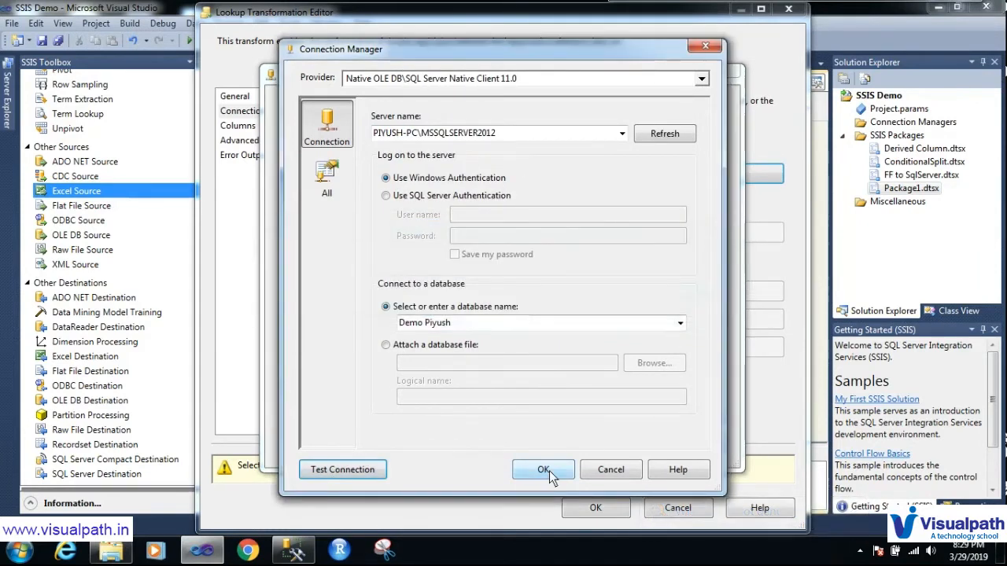
click(549, 470)
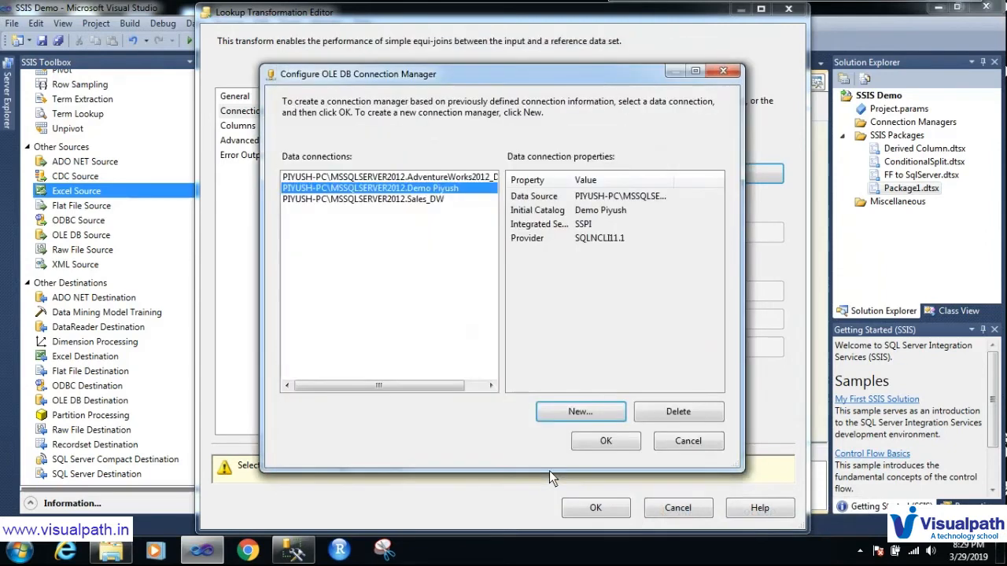
click(606, 442)
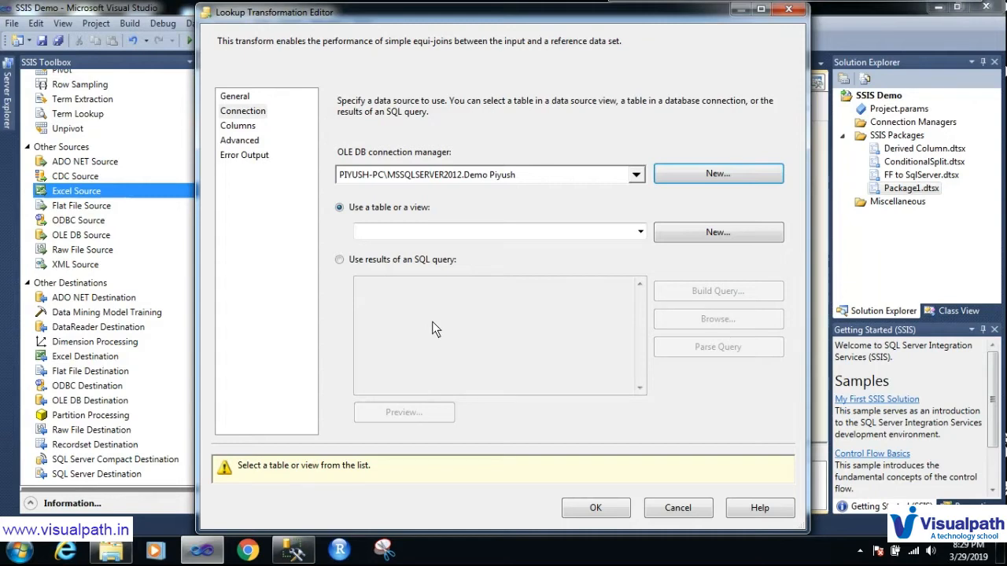
click(641, 231)
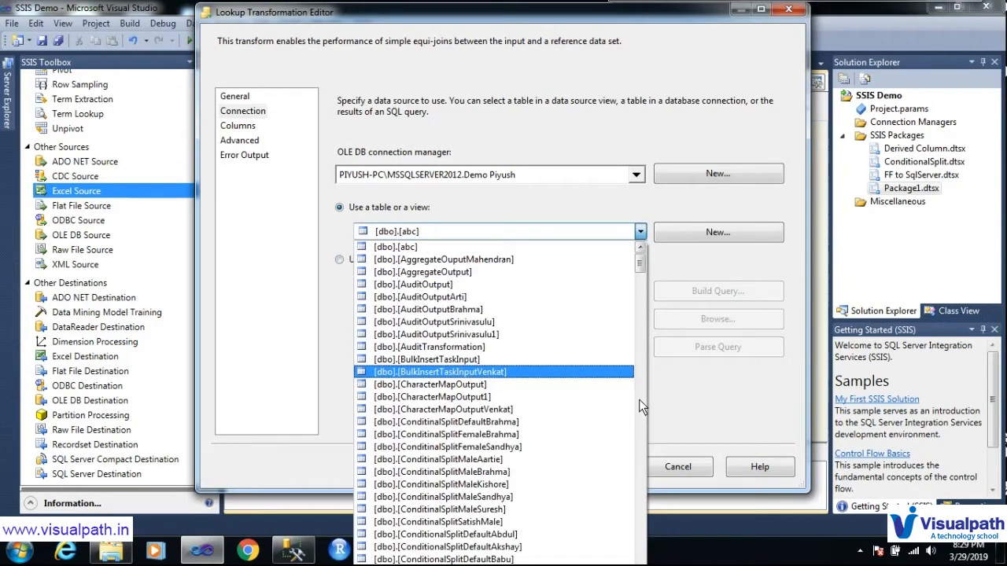
drag(640, 268, 635, 346)
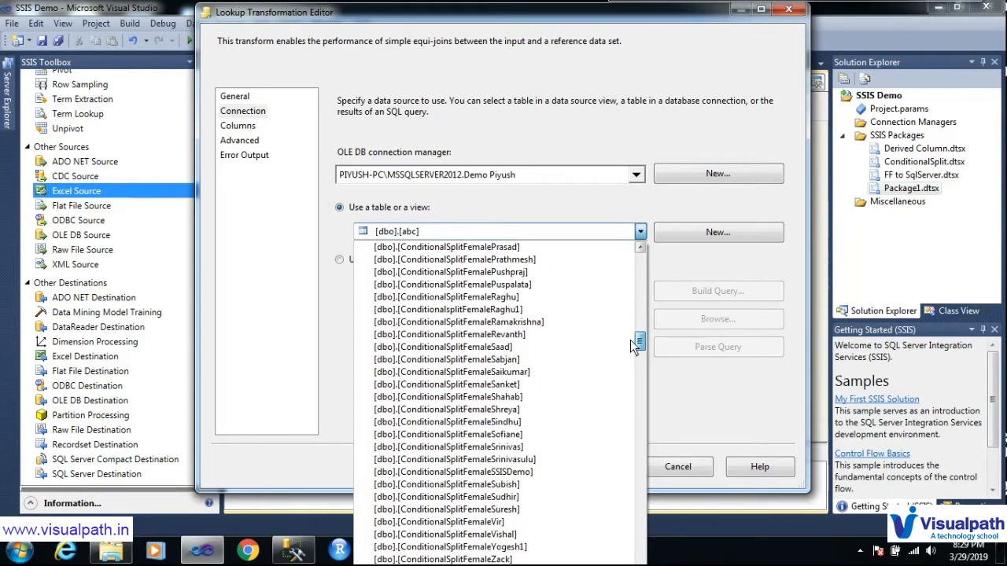
click(572, 473)
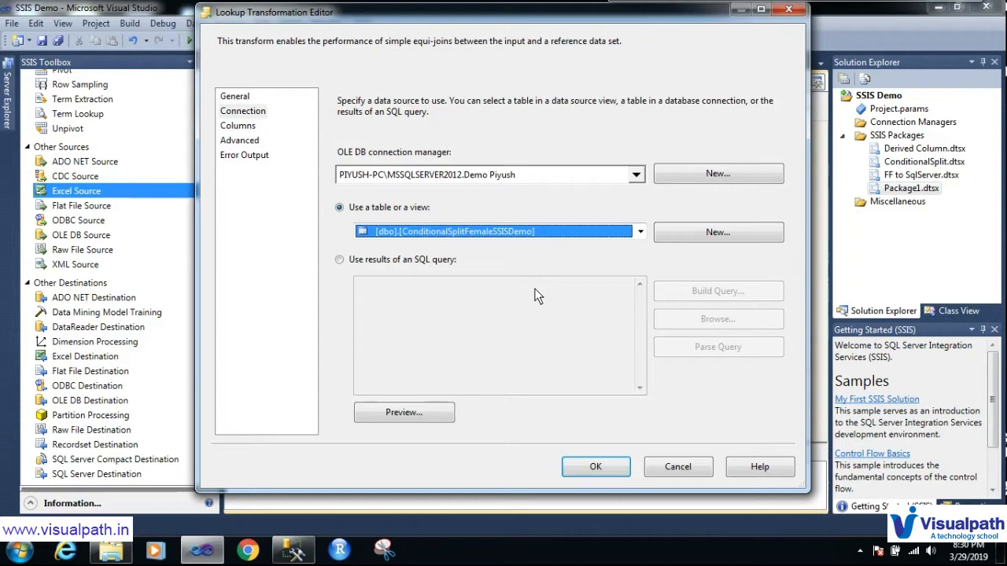
Step: Map the input column Enrollment_No to the lookup column Enrollment_No, include that lookup column as a new column, and accept the Lookup settings
click(240, 127)
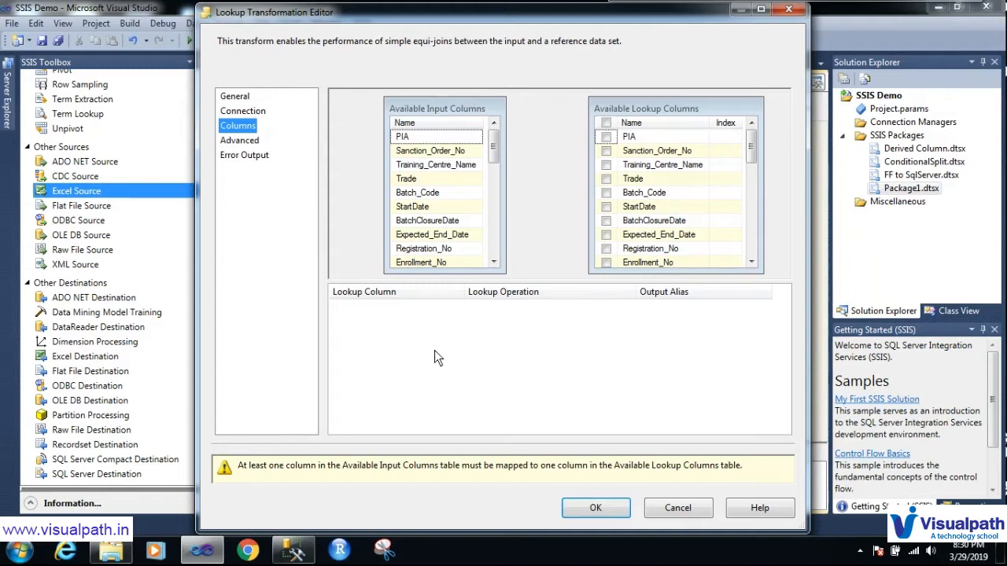
click(456, 262)
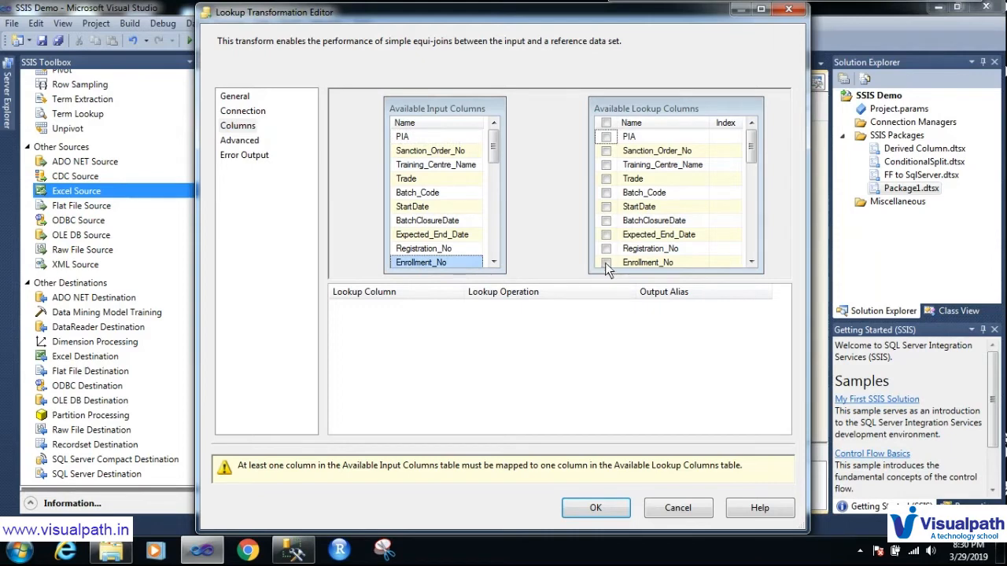
drag(644, 258, 645, 259)
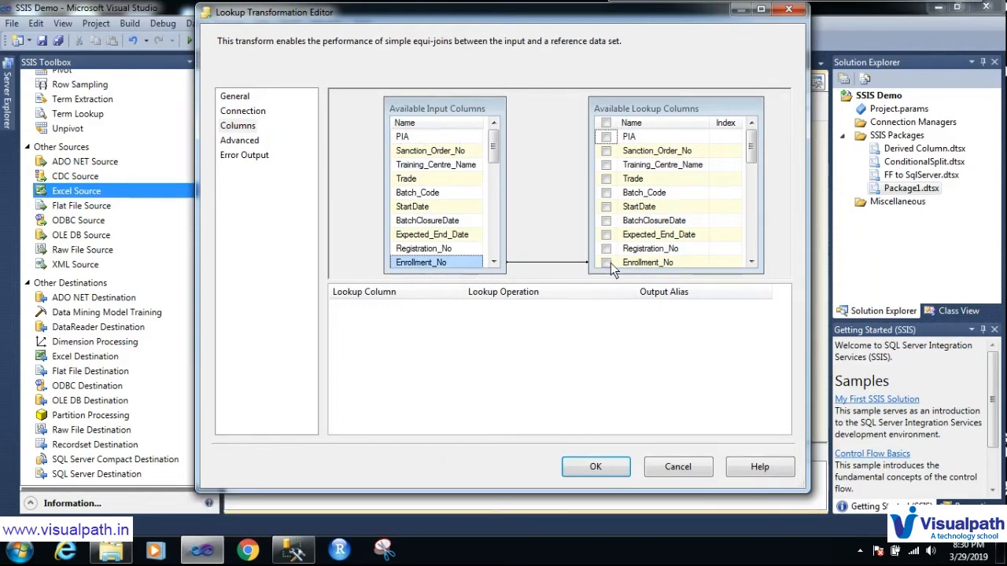
click(607, 263)
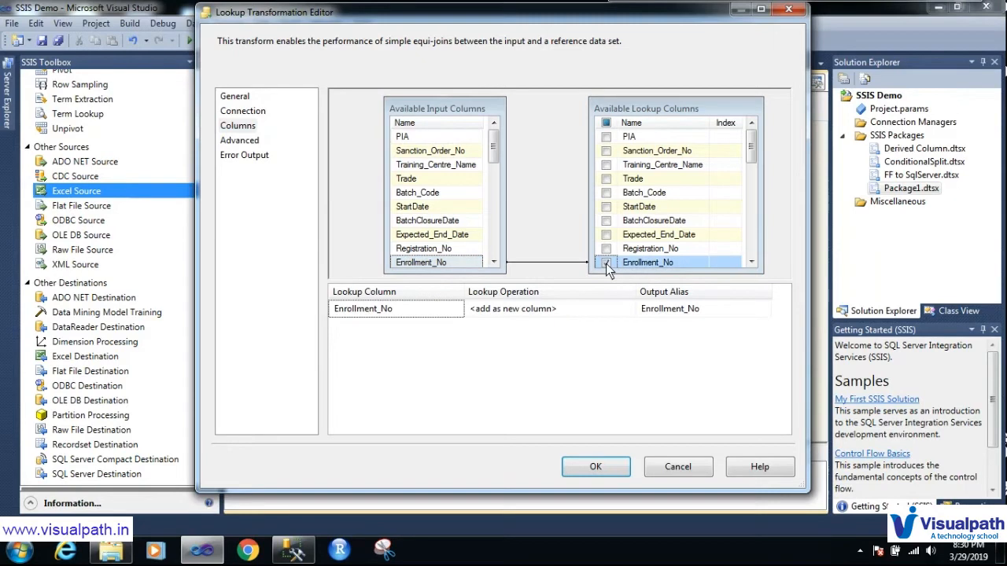
click(586, 467)
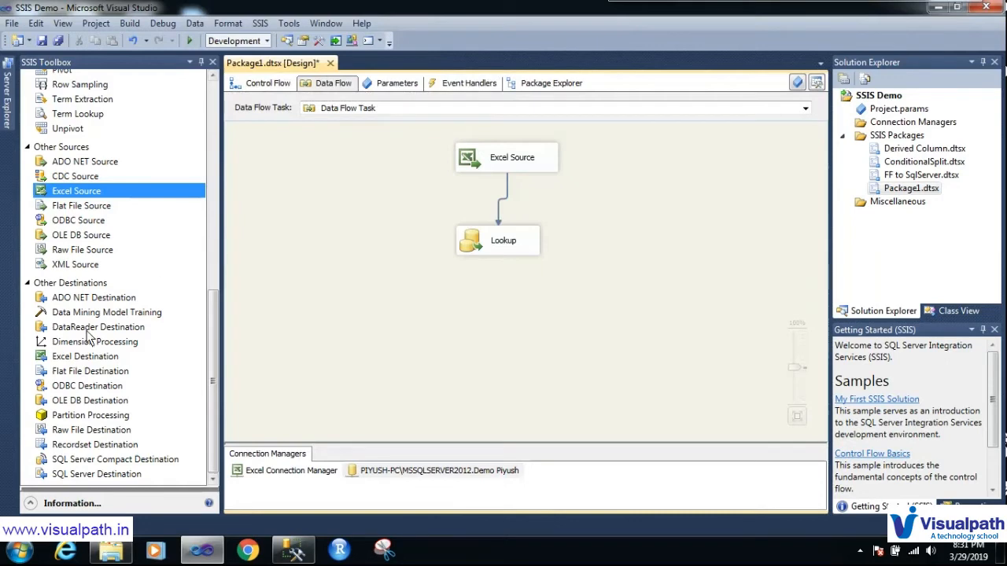
Step: Add an OLE DB Destination below the Lookup and connect the Lookup No Match Output to it
click(85, 401)
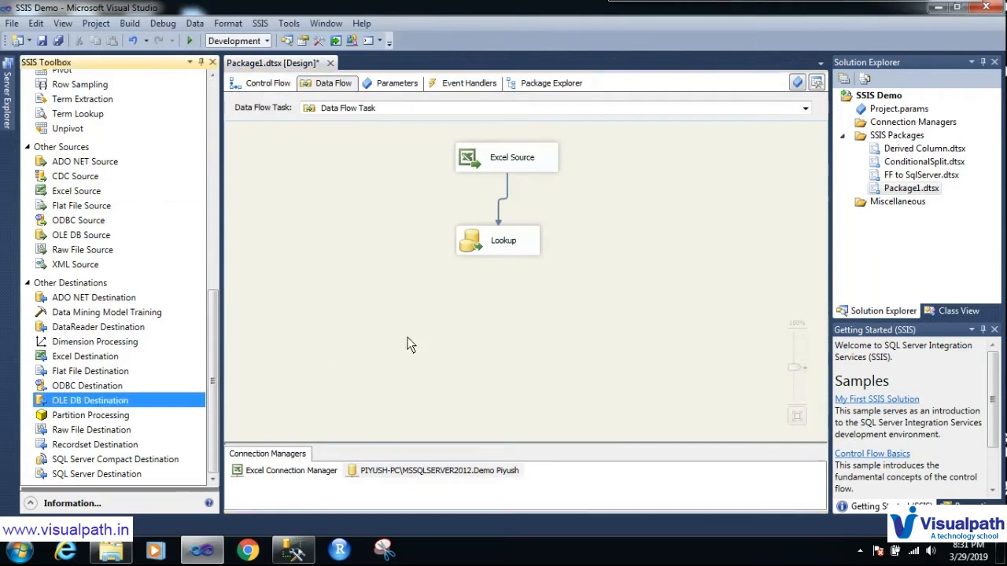
click(451, 311)
click(513, 240)
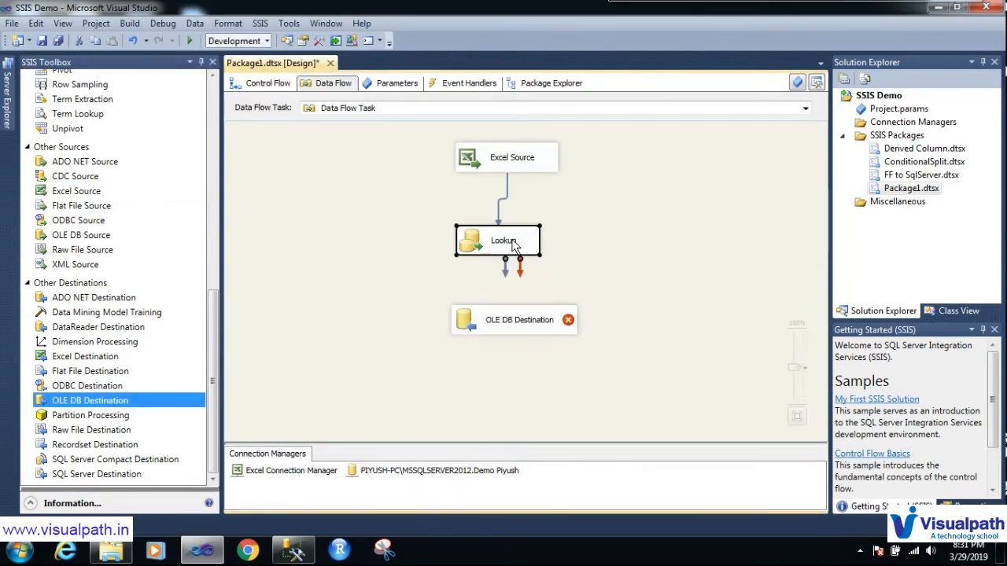
drag(506, 279, 518, 321)
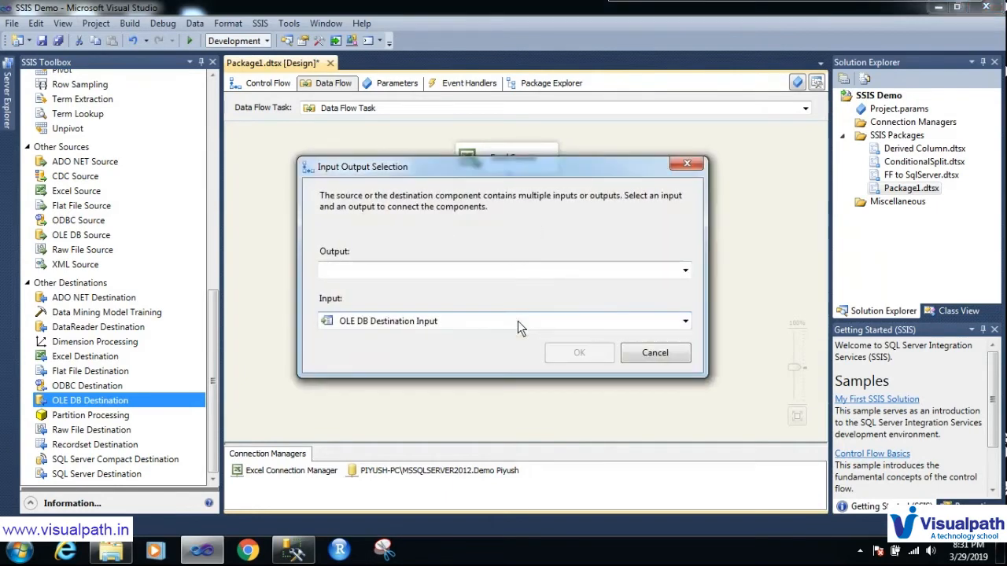
click(528, 270)
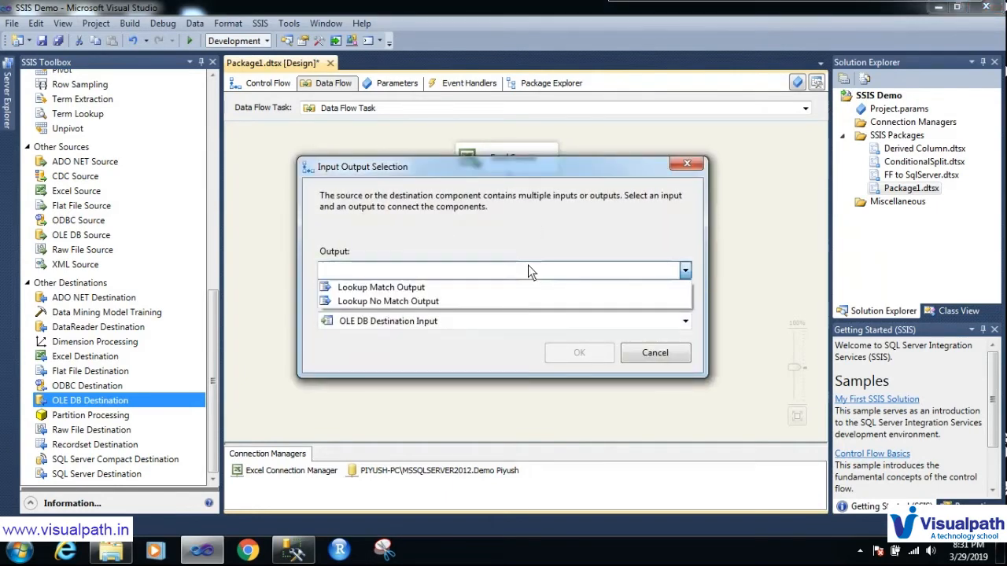
click(506, 306)
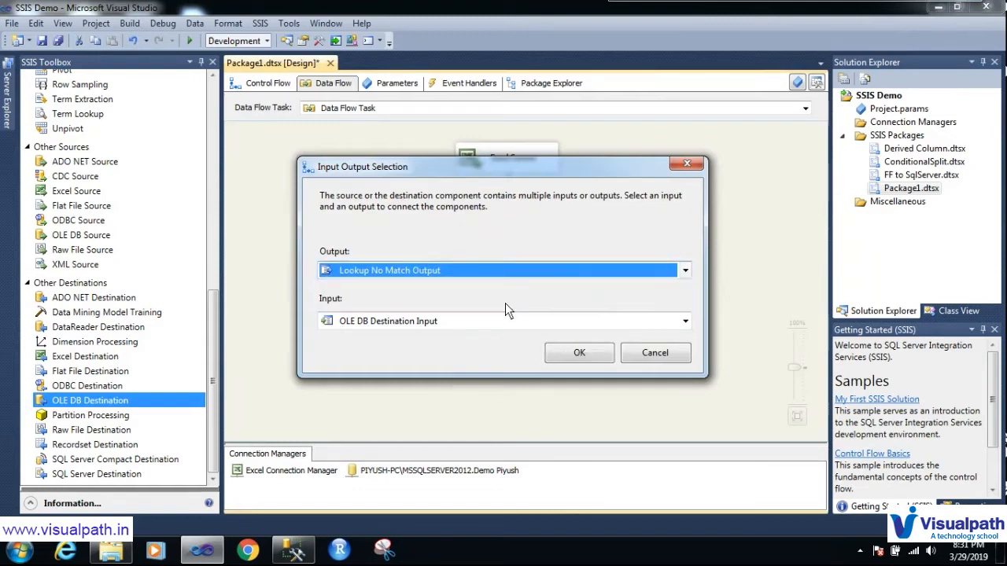
click(579, 354)
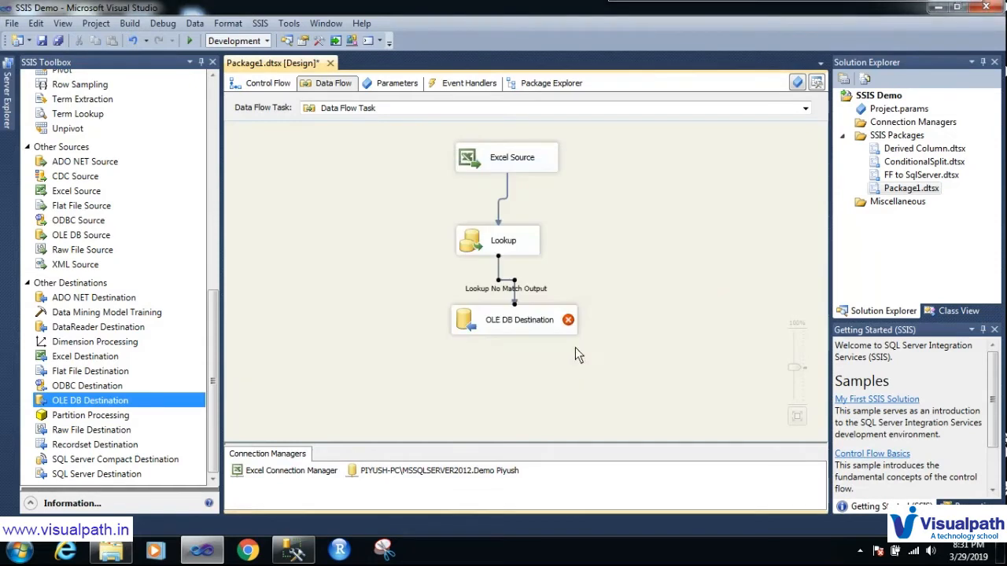
Step: Set the OLE DB Destination's table to [dbo].[ConditionalSplitFemaleSSISDemo] and accept the automatic column mappings
click(517, 329)
double_click(517, 329)
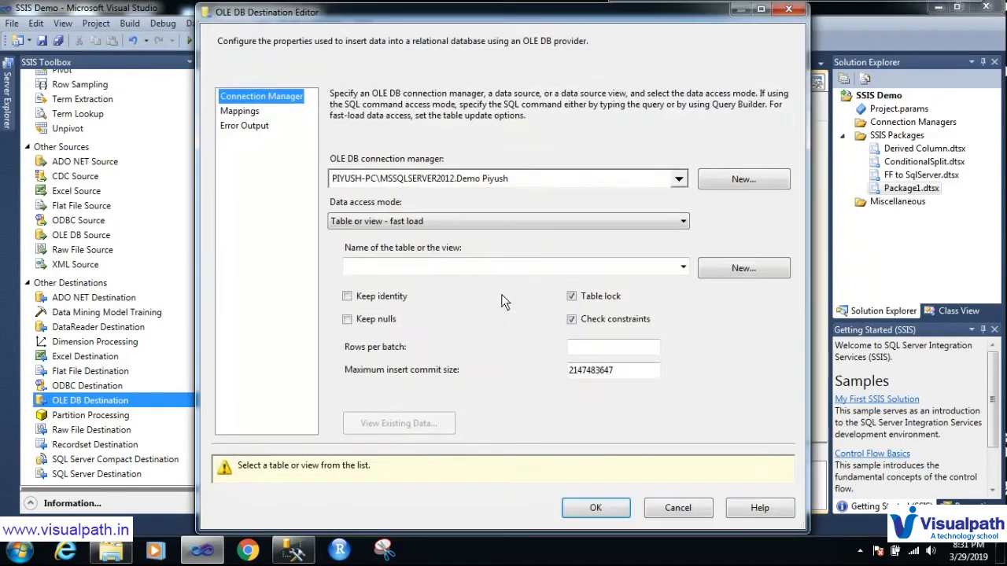
click(684, 267)
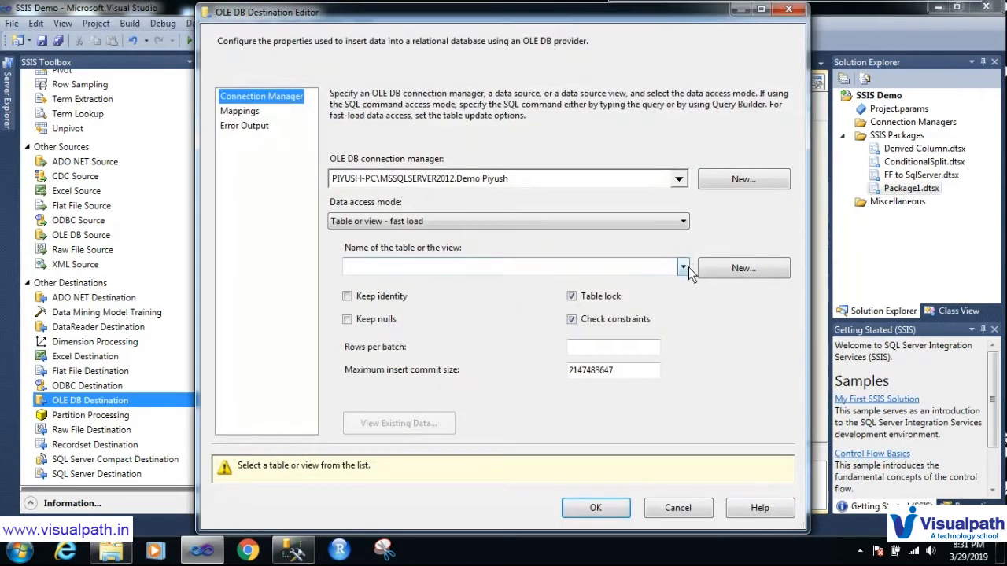
drag(681, 304, 680, 399)
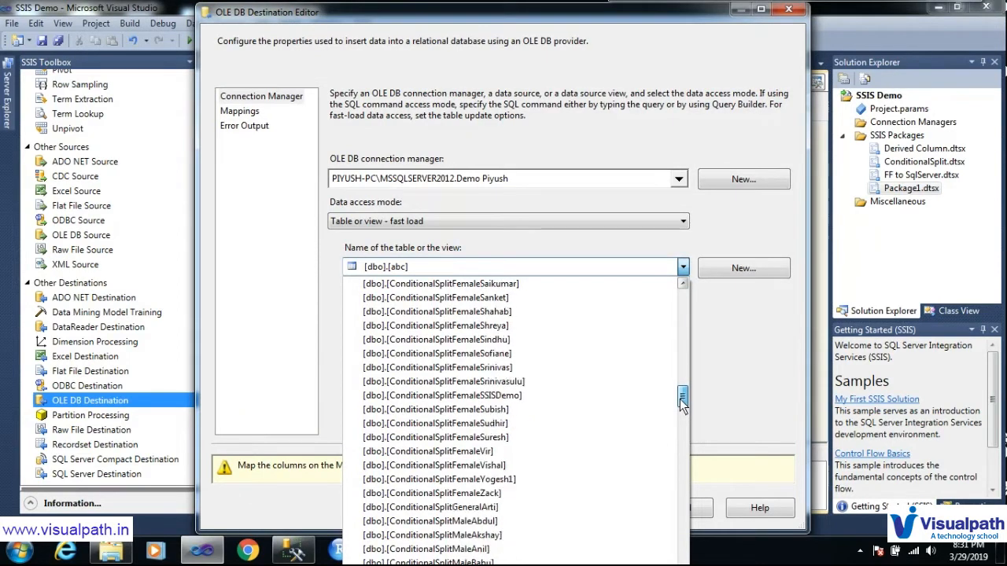
click(565, 396)
click(240, 114)
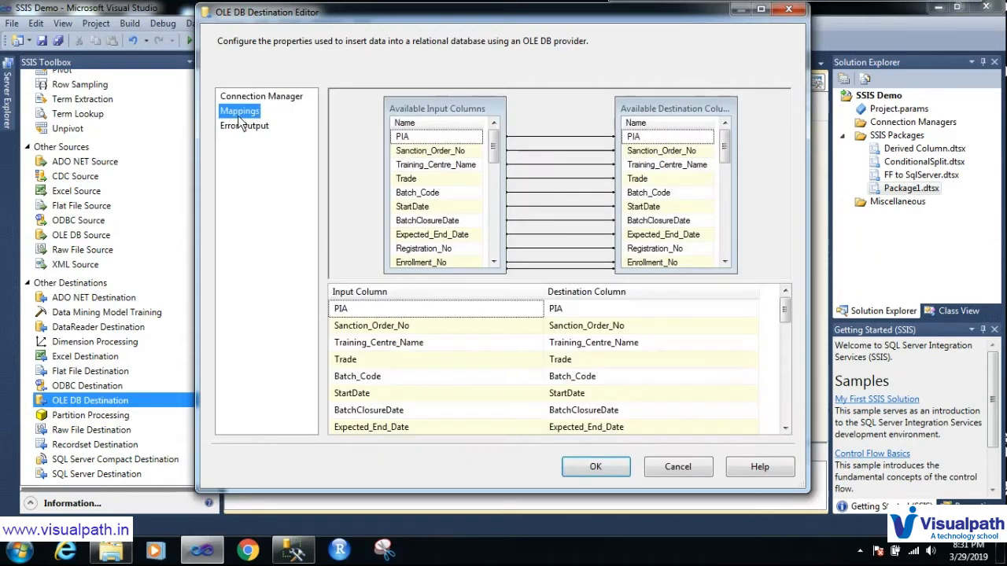
click(601, 467)
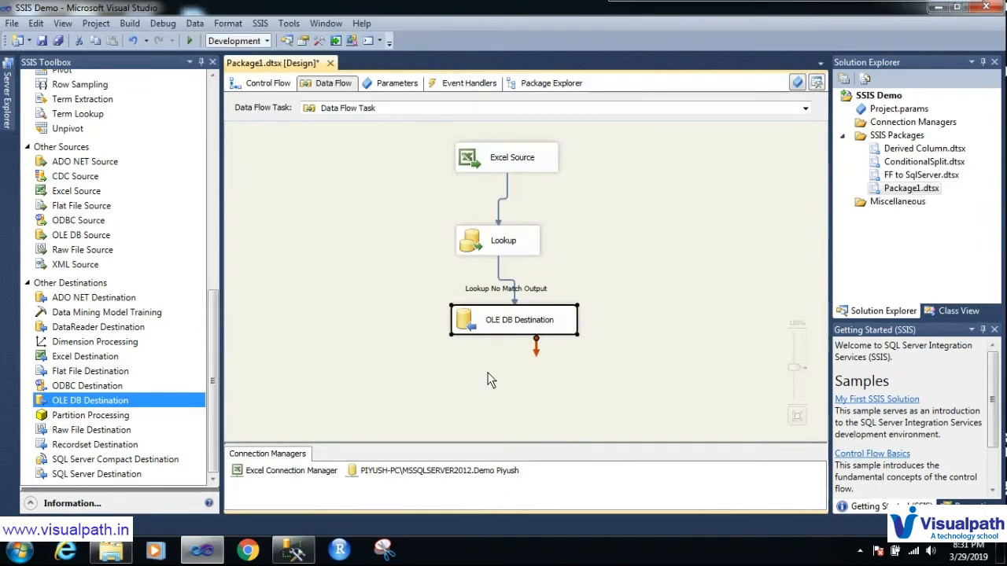
Step: Switch to SQL Server Management Studio, select the top 1000 rows of dbo.ConditionalSplitFemaleSSISDemo, and briefly circle the row count
click(293, 549)
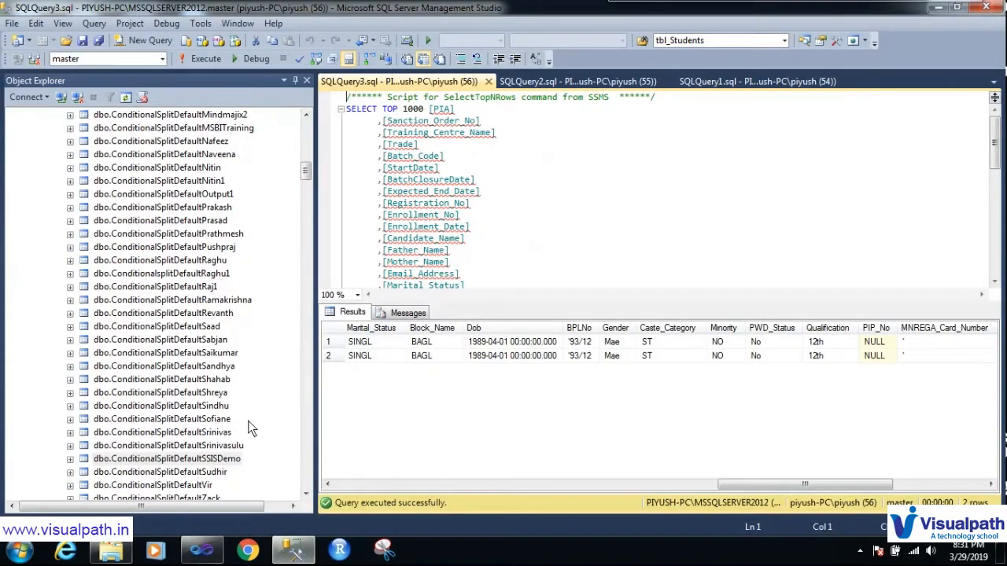
drag(306, 171, 308, 225)
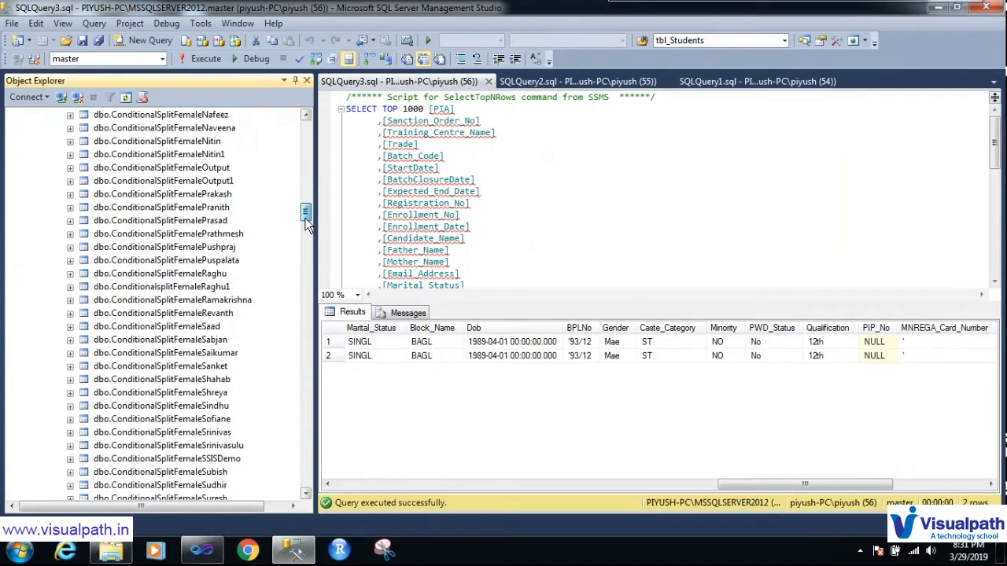
right_click(233, 458)
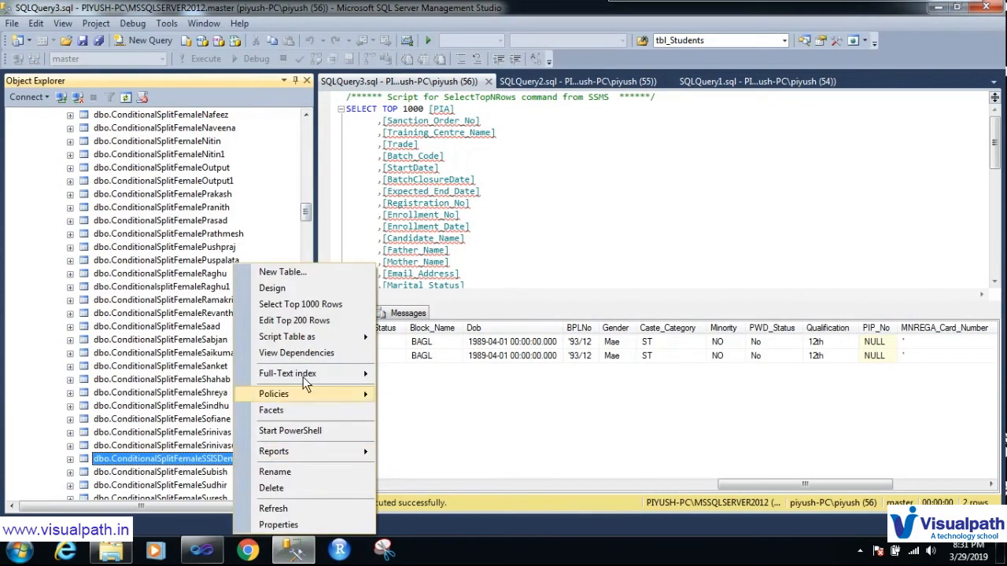
click(315, 304)
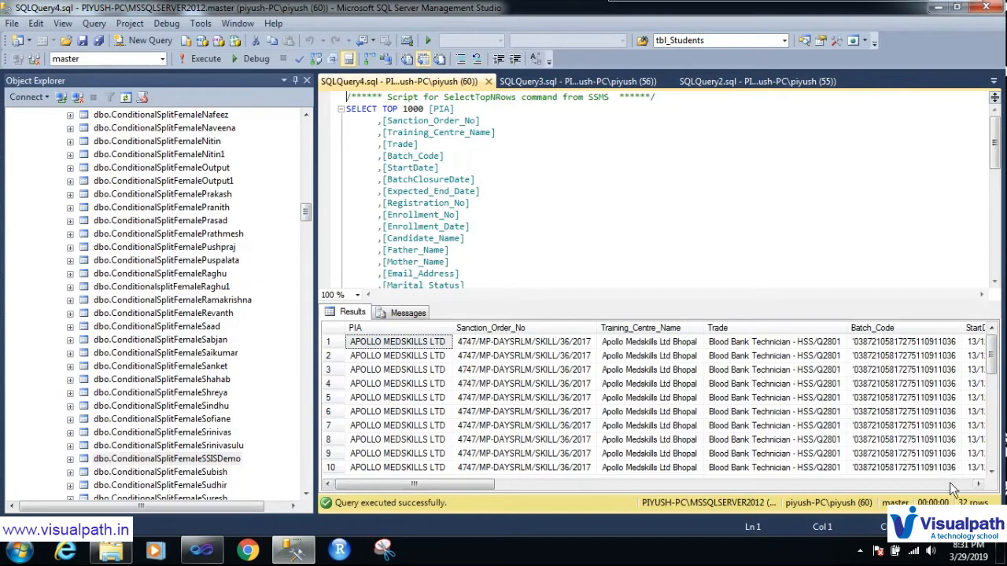
key(ctrl+F2)
mouse_move(966, 484)
mouse_down()
mouse_move(965, 513)
mouse_move(964, 494)
mouse_move(956, 499)
mouse_up()
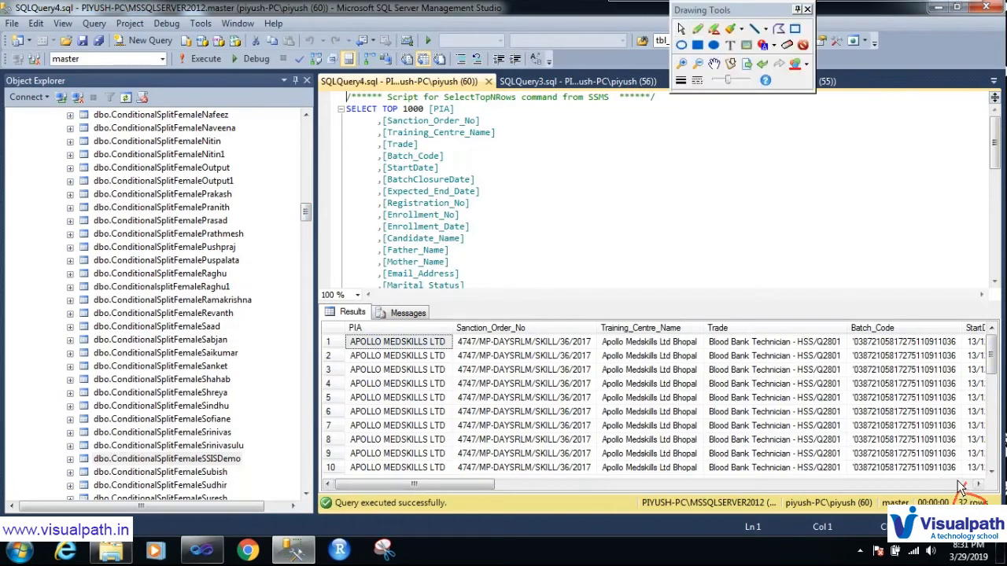
key(Escape)
Step: Examine the Gender column in the query results of the female candidates table
drag(467, 486, 789, 483)
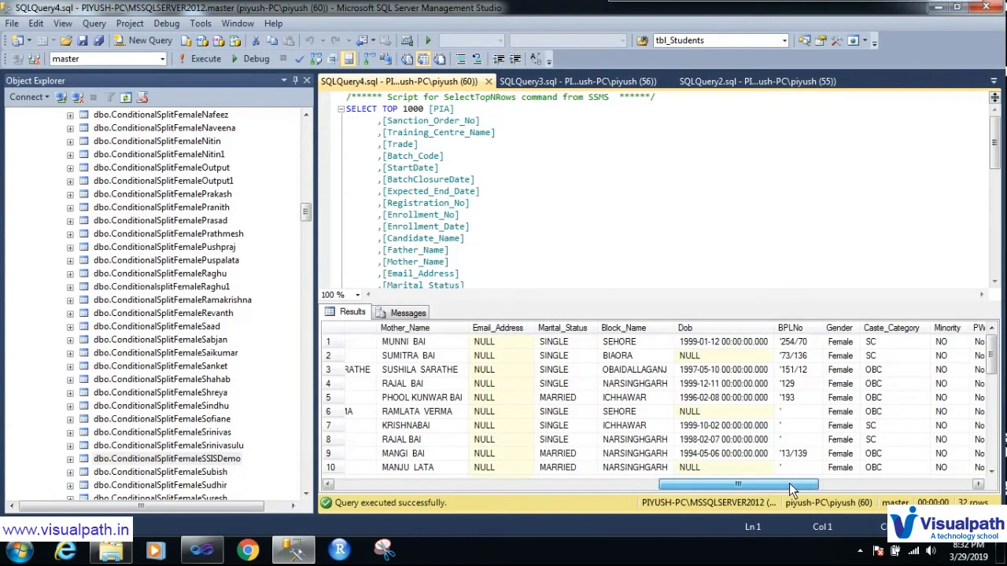
click(854, 330)
mouse_move(986, 360)
mouse_down()
mouse_move(991, 455)
mouse_move(987, 346)
mouse_up()
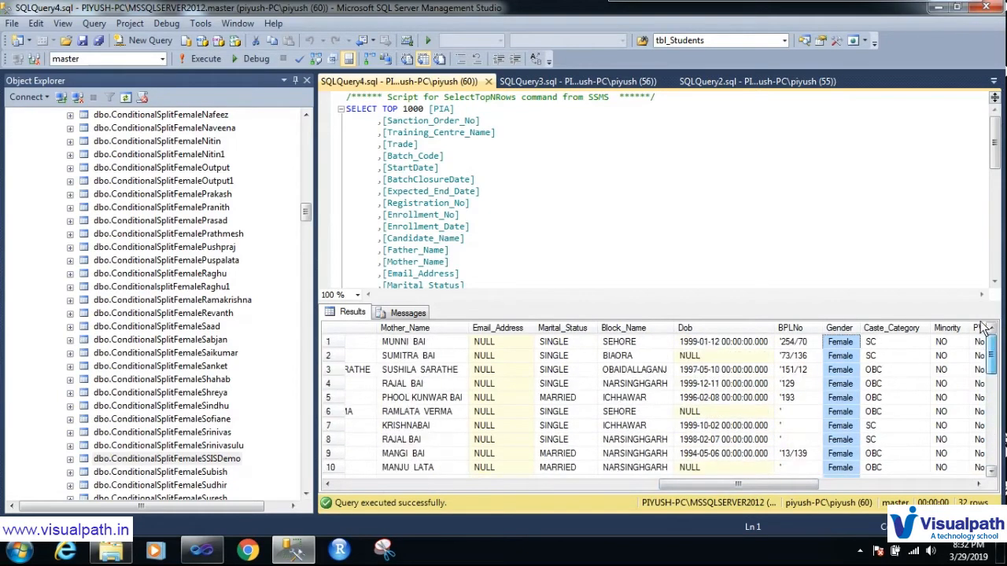
Step: Switch back to Visual Studio, save all files, run Package1.dtsx, and stop debugging when execution finishes
click(200, 553)
click(58, 41)
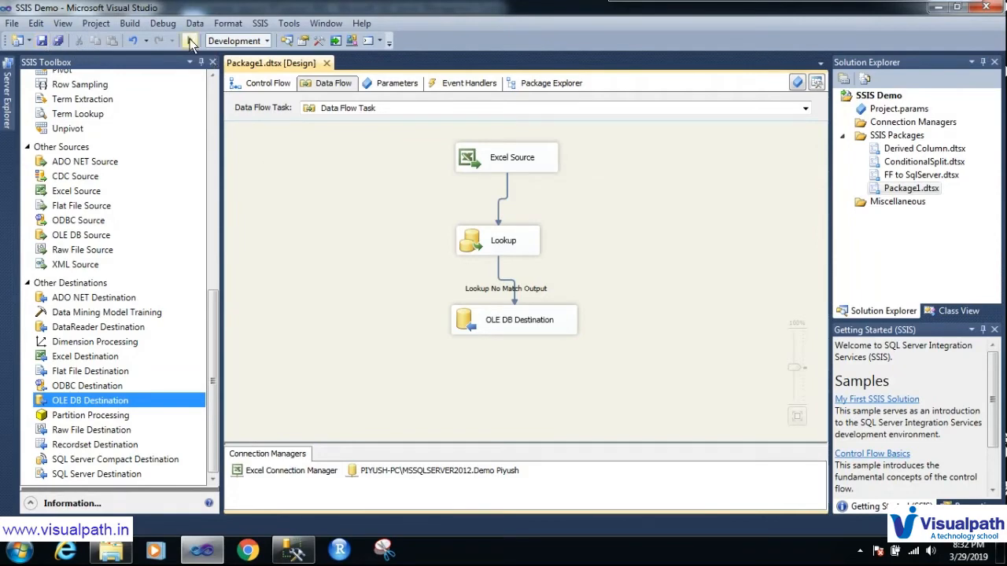
key(F5)
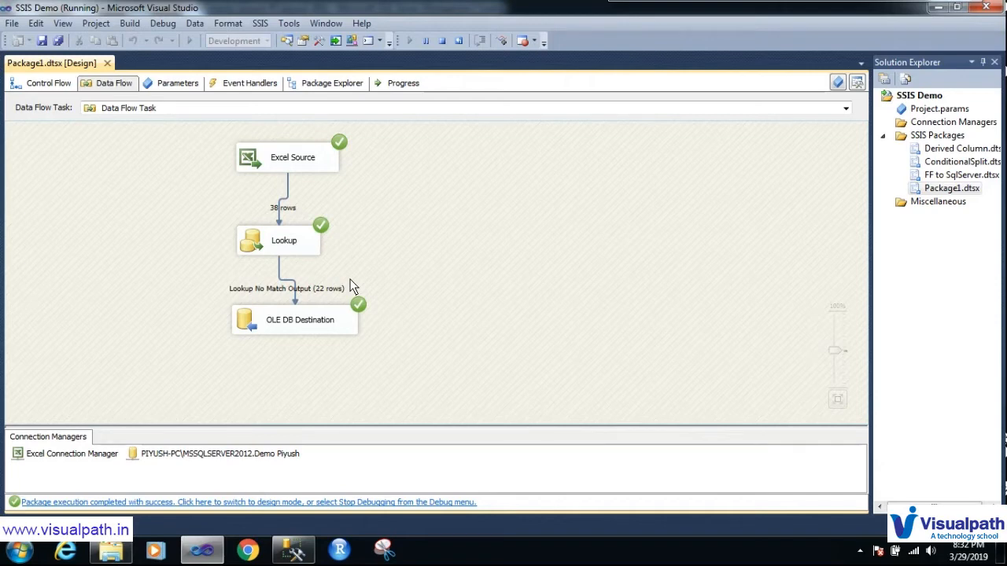
click(443, 41)
Step: Switch to SQL Server Management Studio, rerun the ConditionalSplitFemaleSSISDemo query, and examine its row count and Gender values
click(294, 549)
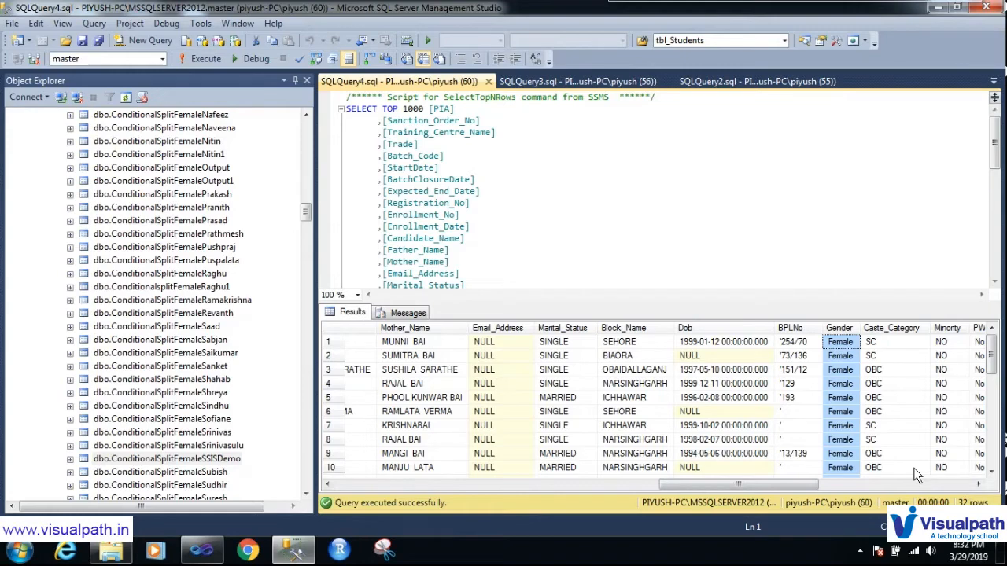
click(531, 216)
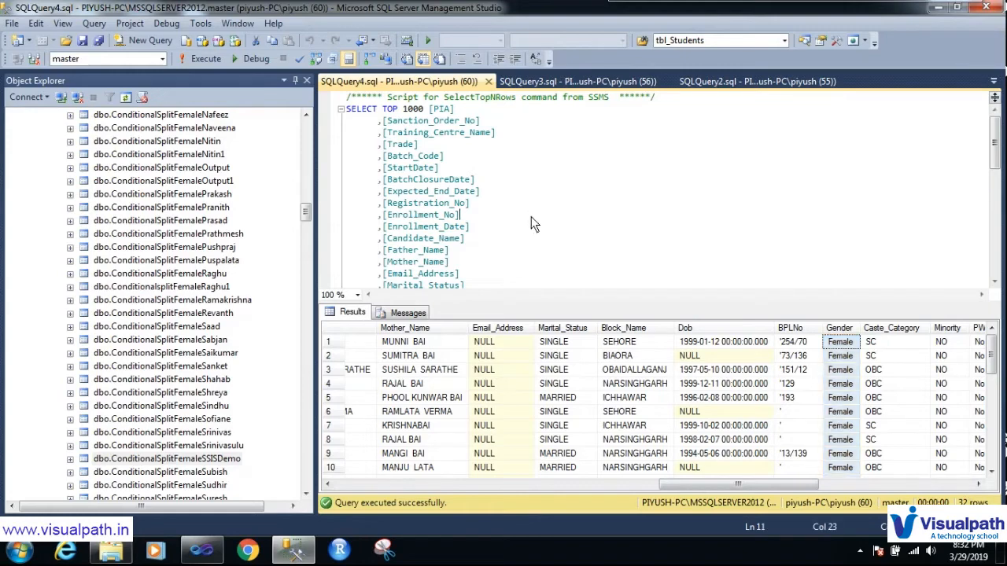
click(197, 59)
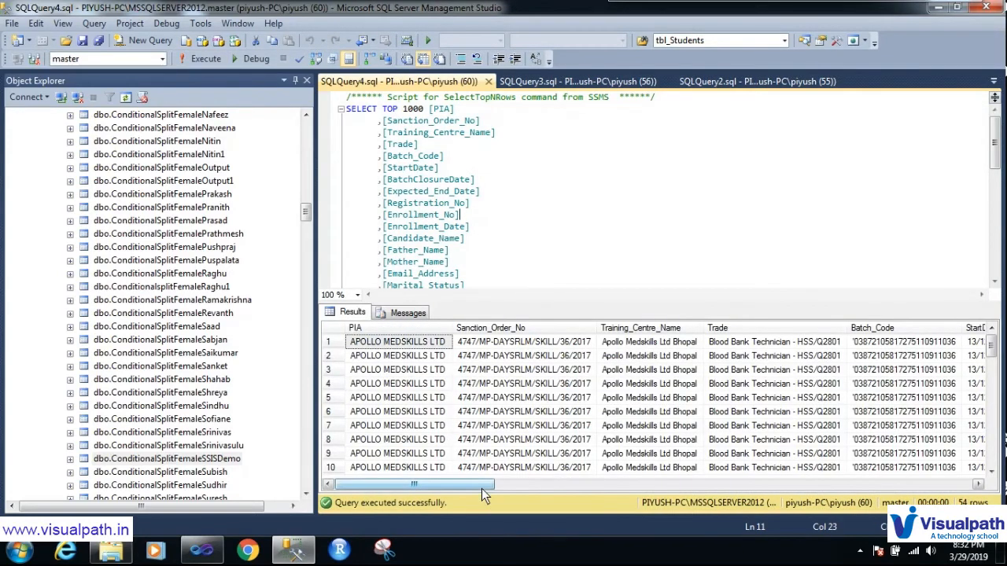
drag(481, 488, 834, 494)
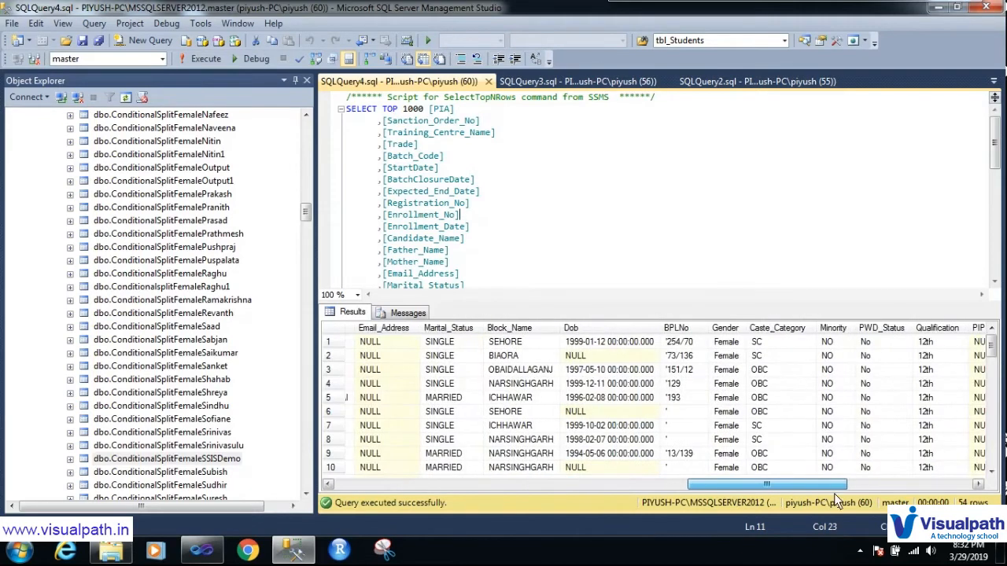
Step: Examine the Gender values down the rows of the ConditionalSplitFemaleSSISDemo query results
click(725, 327)
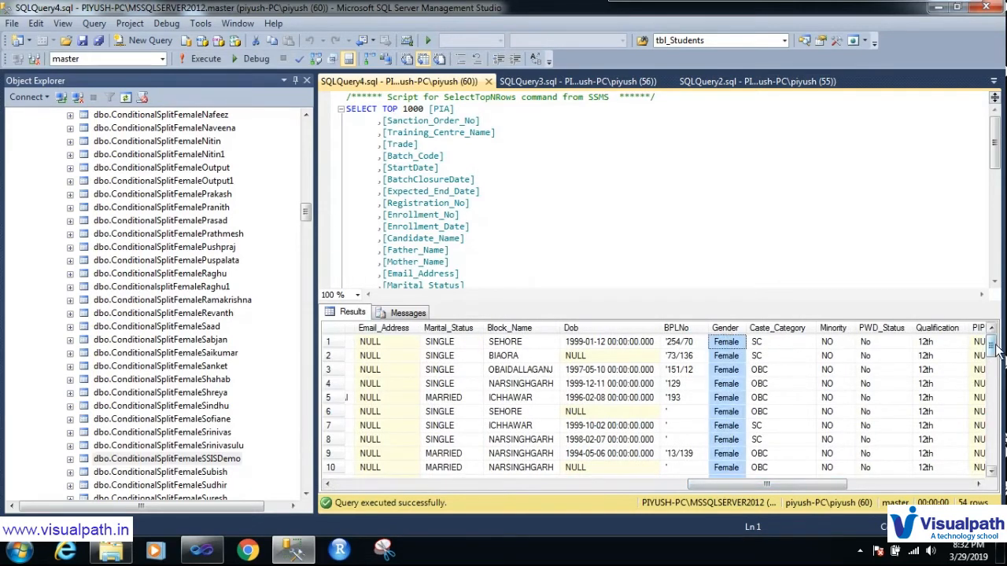
drag(998, 352, 996, 377)
click(738, 373)
click(727, 397)
click(728, 426)
click(726, 454)
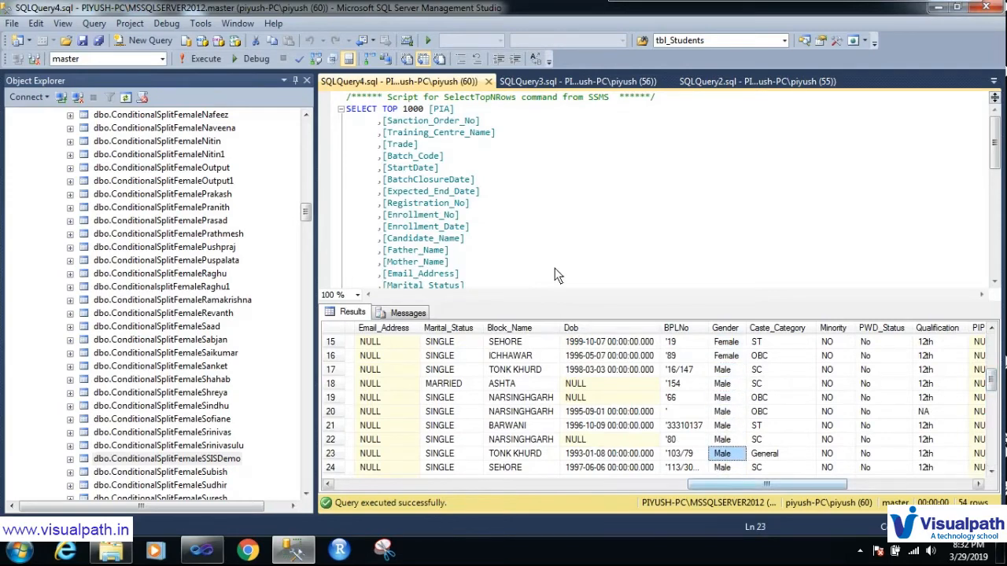
click(556, 238)
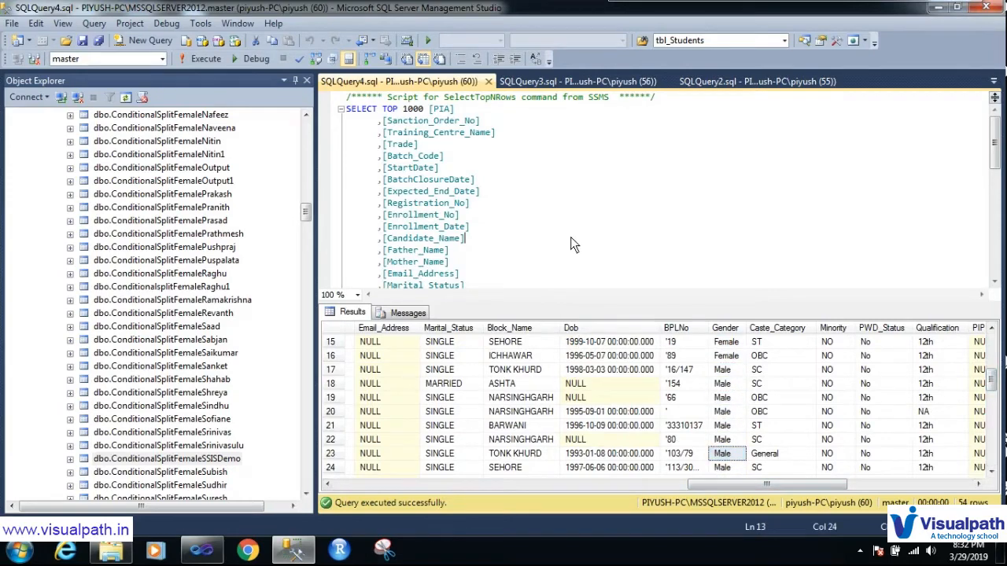
Step: Switch to Visual Studio and rename the package Package1.dtsx as Lookup.dtsx
click(934, 7)
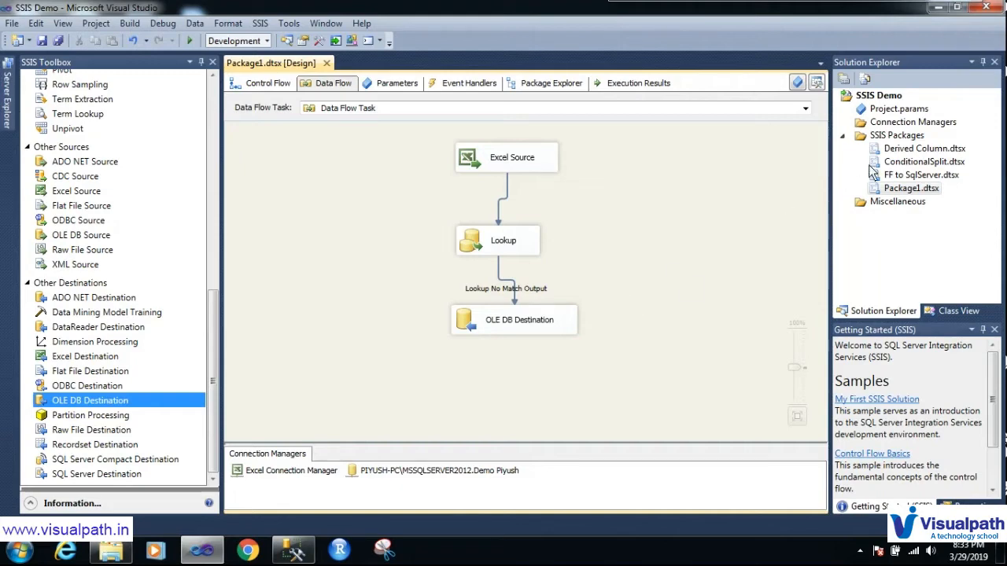
click(914, 189)
click(914, 189)
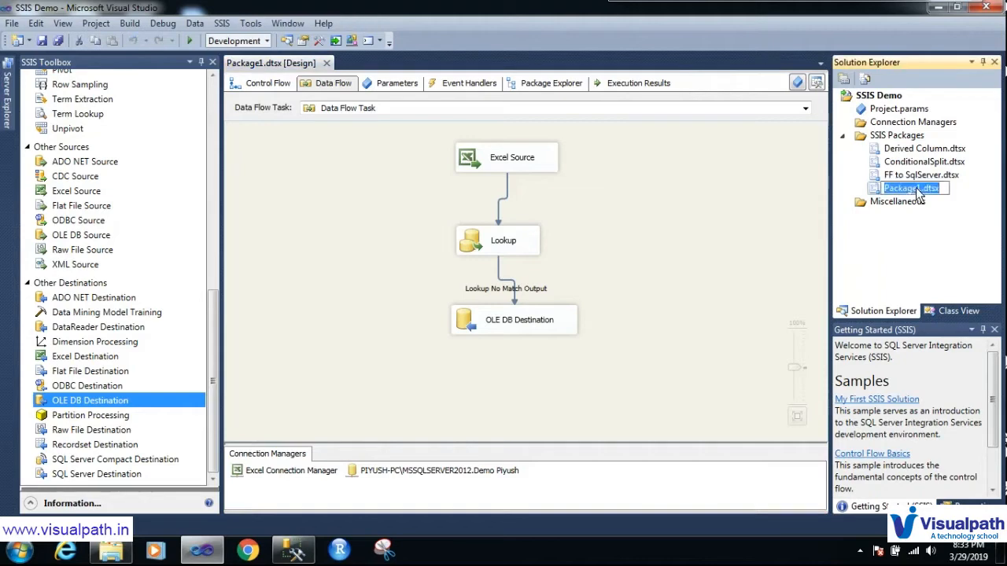
click(921, 190)
drag(919, 189, 884, 190)
text(Lookup)
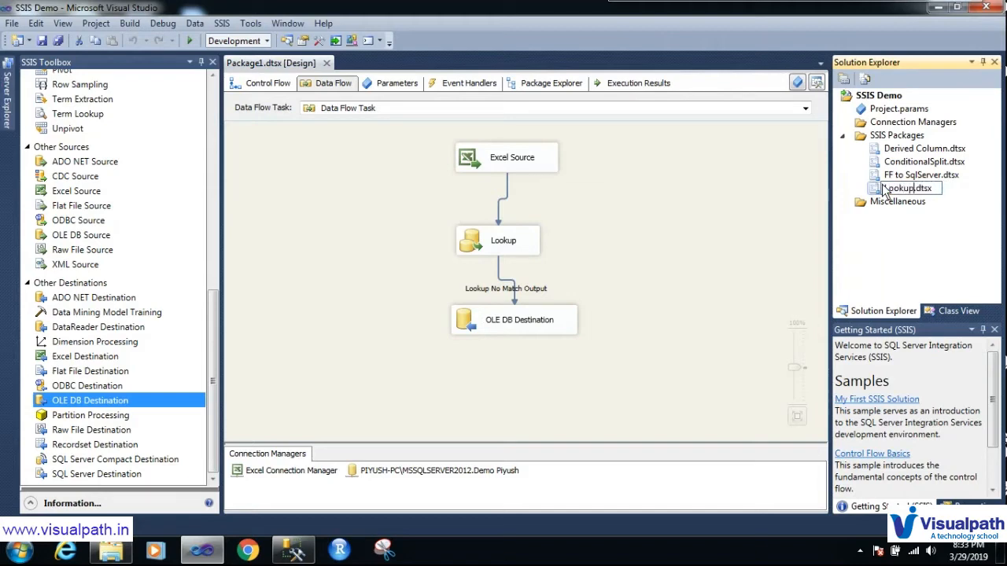
click(746, 234)
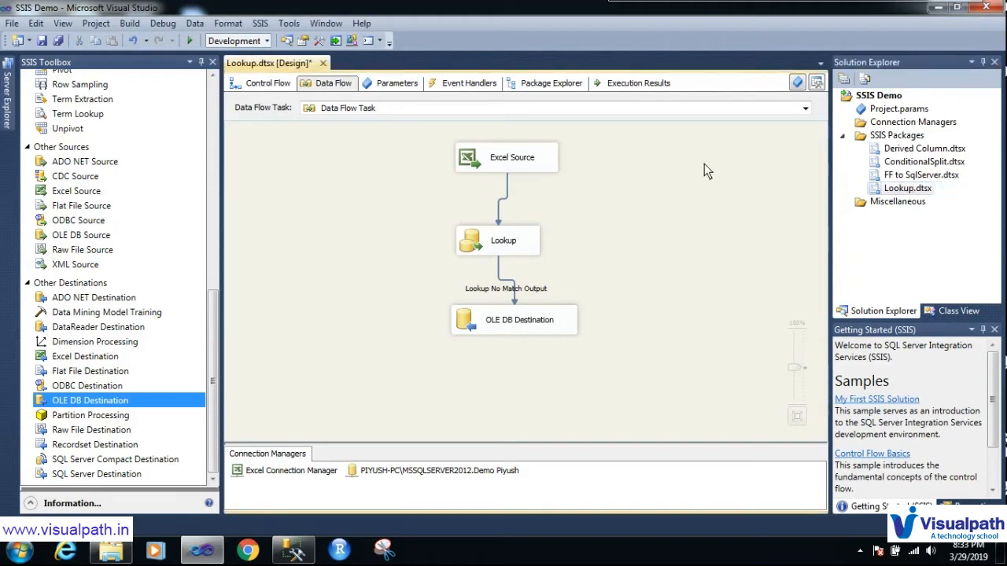
Step: Create a new SSIS package in the project, and close the Lookup.dtsx designer with its changes saved
right_click(881, 136)
click(836, 143)
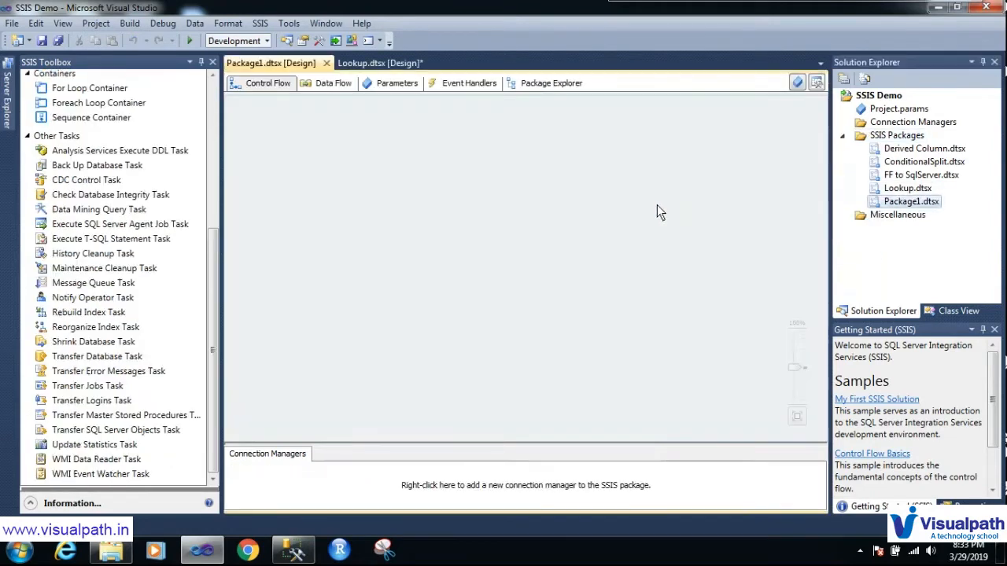
click(434, 63)
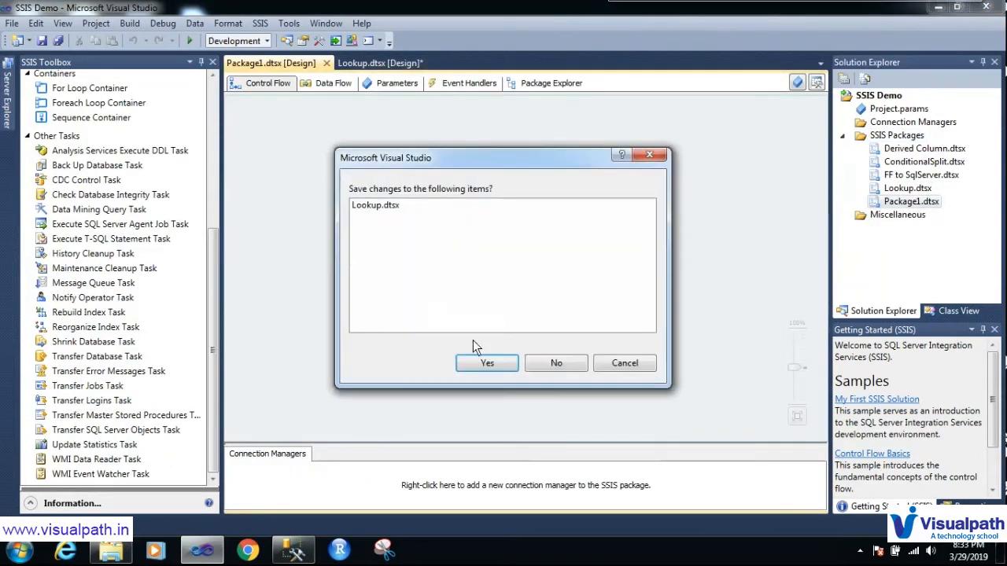
click(486, 358)
Step: Add a Data Flow Task to the new package's control flow and open its data flow
click(216, 101)
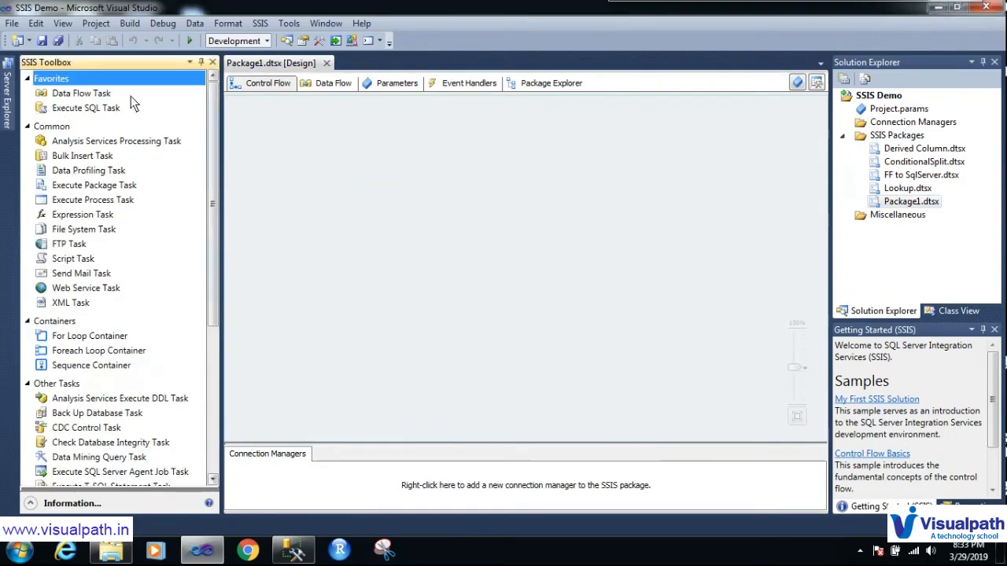
click(89, 94)
click(460, 199)
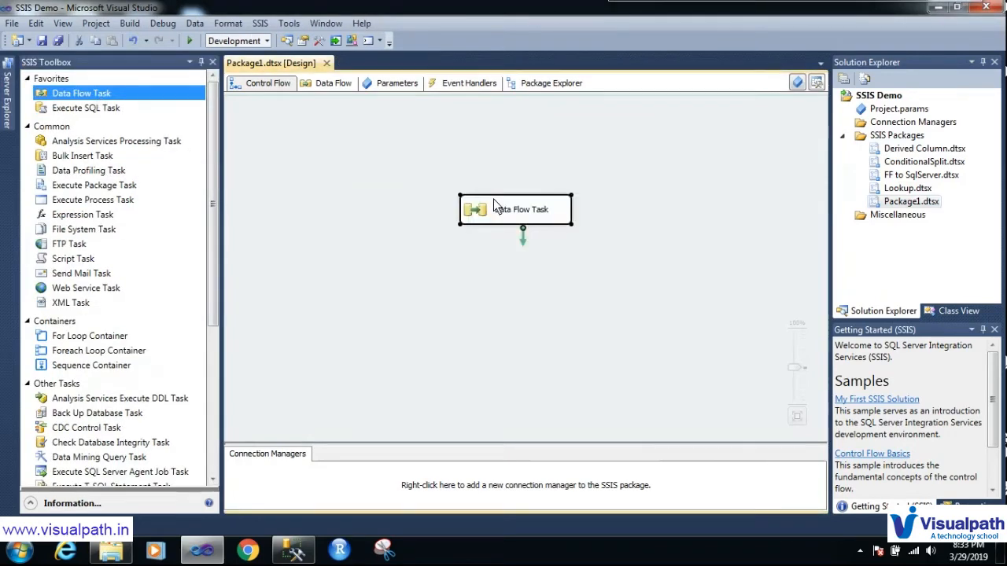
double_click(499, 207)
Step: Place an Aggregate transformation on the data flow canvas and an Excel Source above it
drag(74, 142, 426, 224)
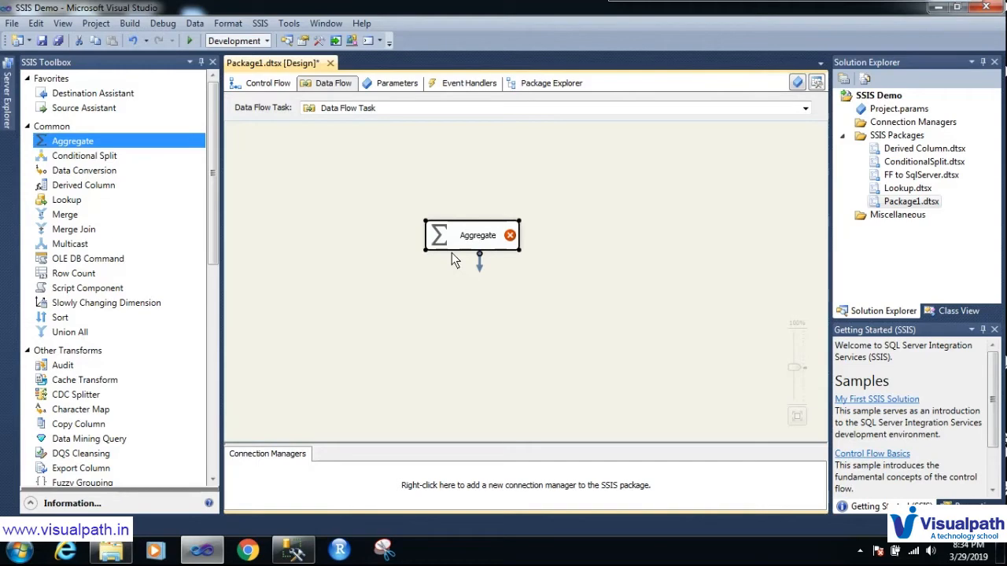
drag(214, 232, 210, 409)
drag(96, 275, 421, 149)
Step: Create an Excel connection for the Excel Source to D:\SSIS Projects\Input\AggregateInput.xlsx
double_click(438, 163)
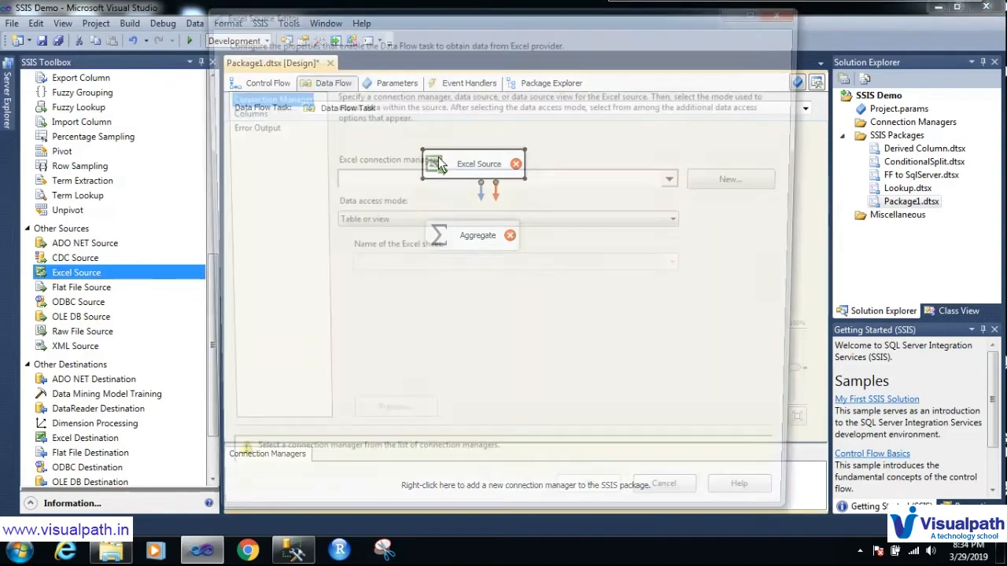
click(714, 185)
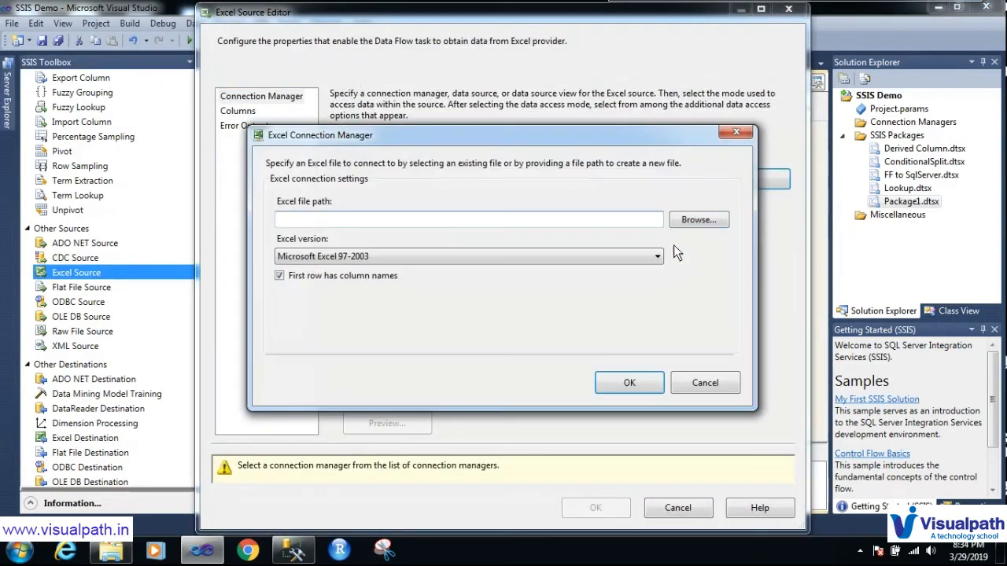
click(697, 224)
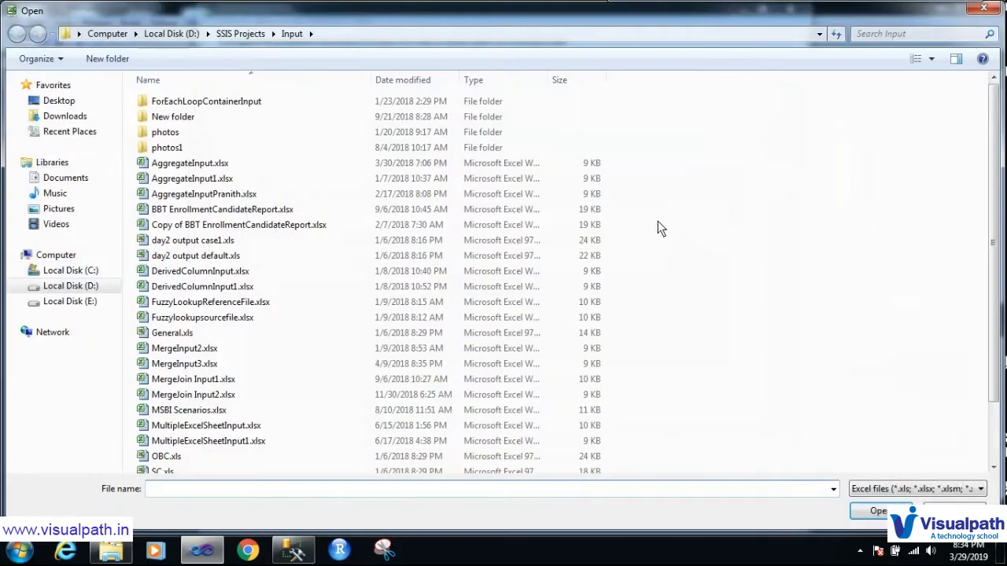
double_click(215, 165)
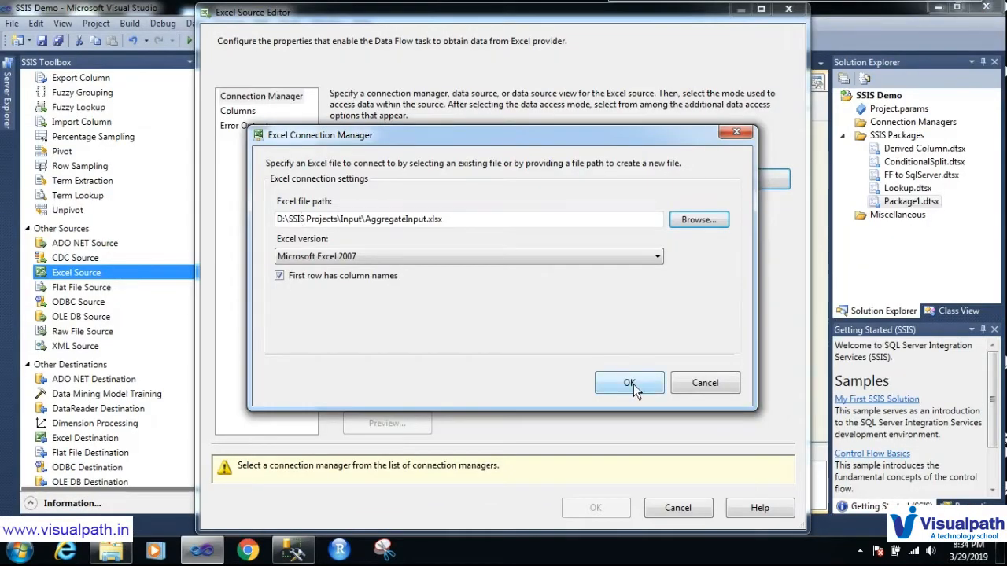
click(630, 383)
Step: Use Sheet1$ as the Excel Source's sheet, review its columns, and accept the source settings
click(682, 267)
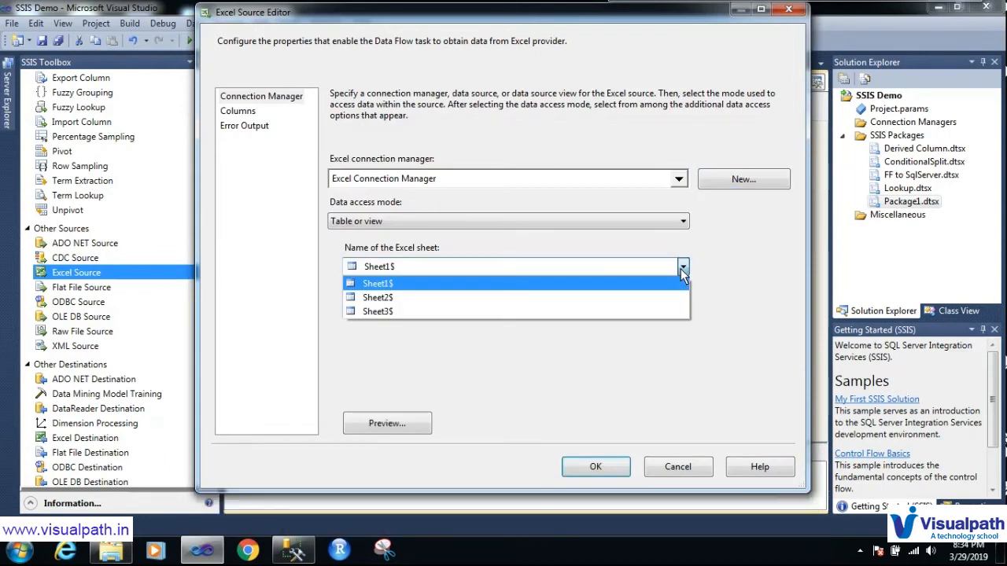
click(355, 283)
click(237, 110)
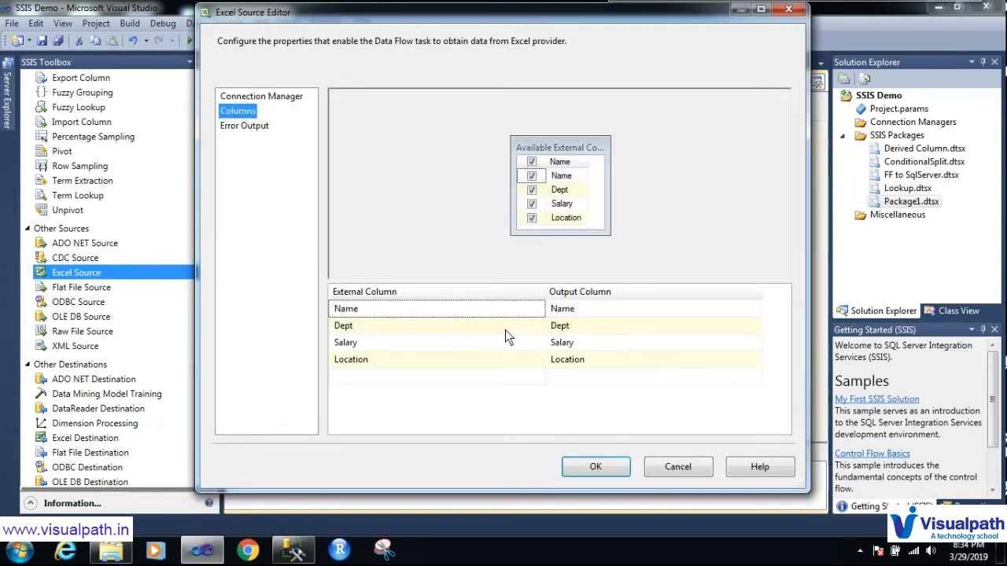
click(589, 471)
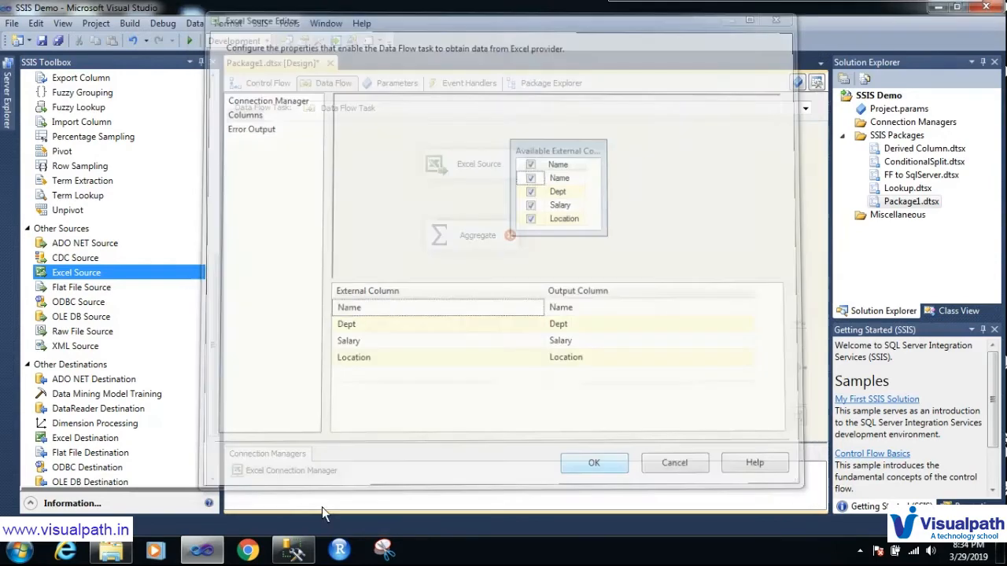
Step: Open AggregateInput.xlsx in Excel from the Input folder, dismiss the activation wizard, and examine columns A to D
click(117, 554)
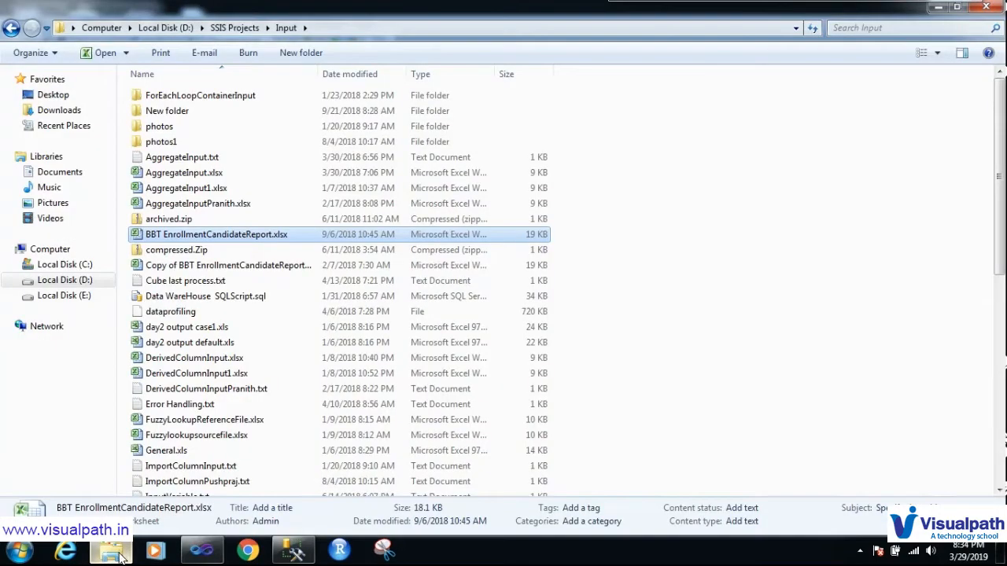
double_click(183, 172)
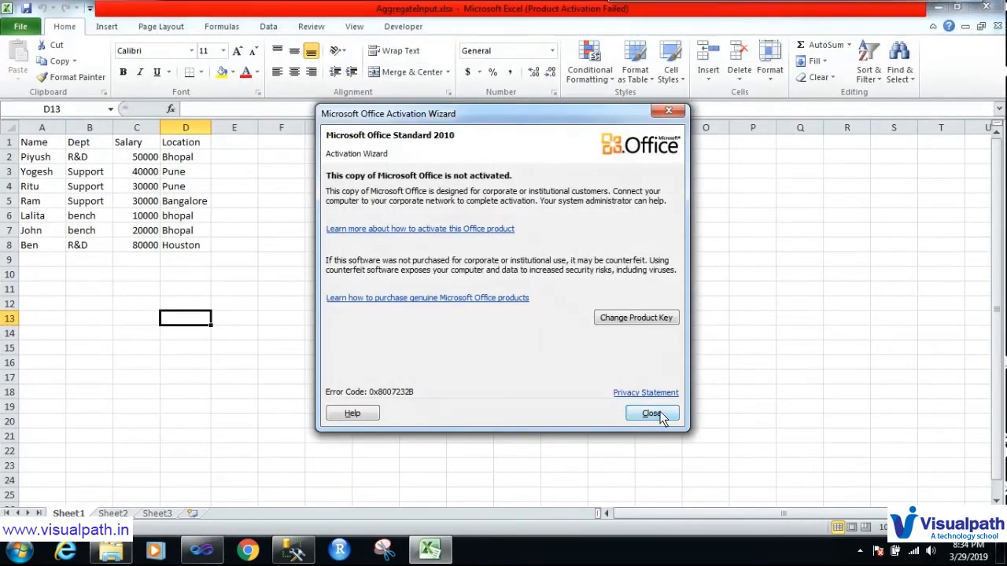
click(652, 414)
click(54, 128)
drag(54, 135, 212, 130)
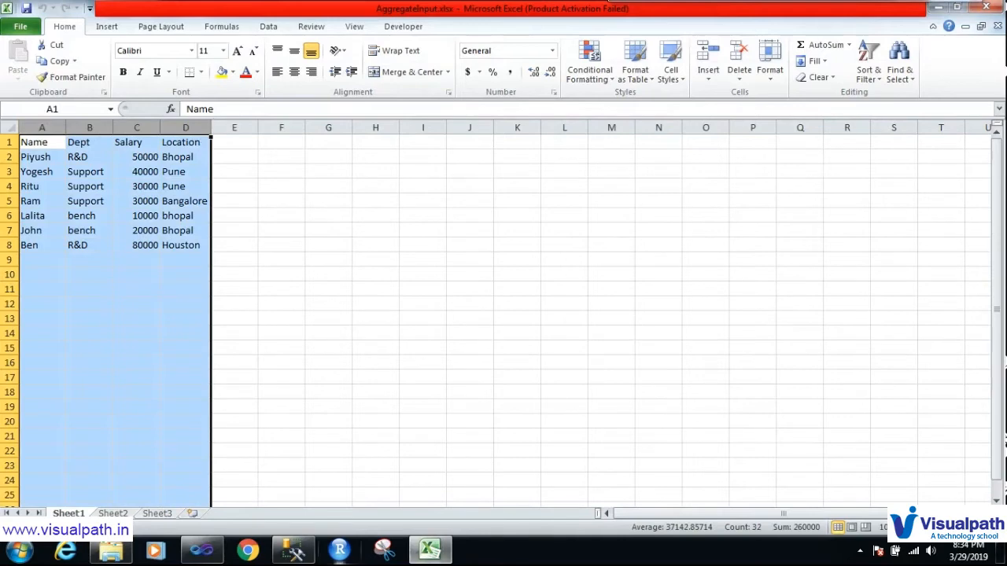
Step: Switch back to Visual Studio and connect the Excel Source's data output to the Aggregate transformation
click(202, 550)
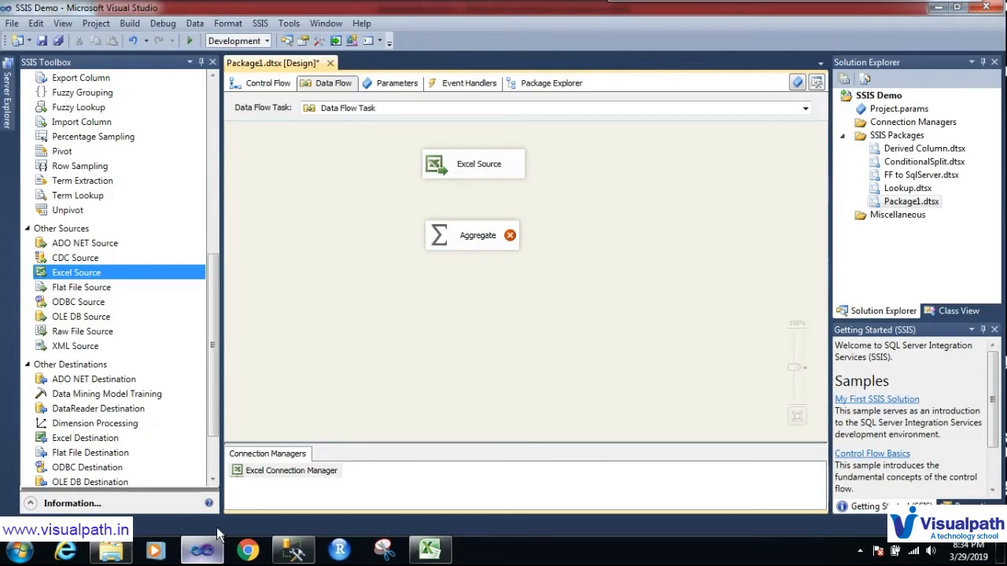
click(464, 237)
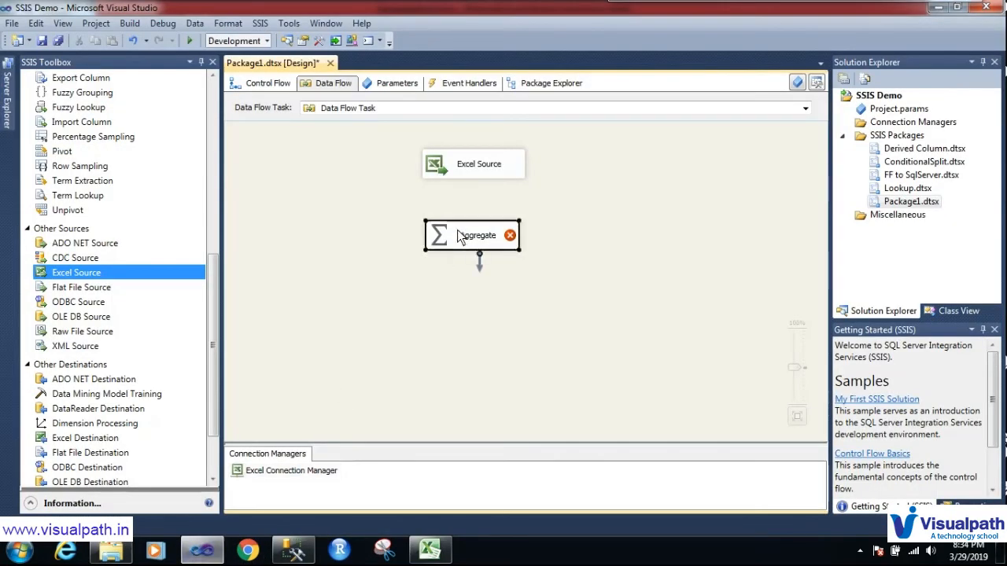
click(492, 170)
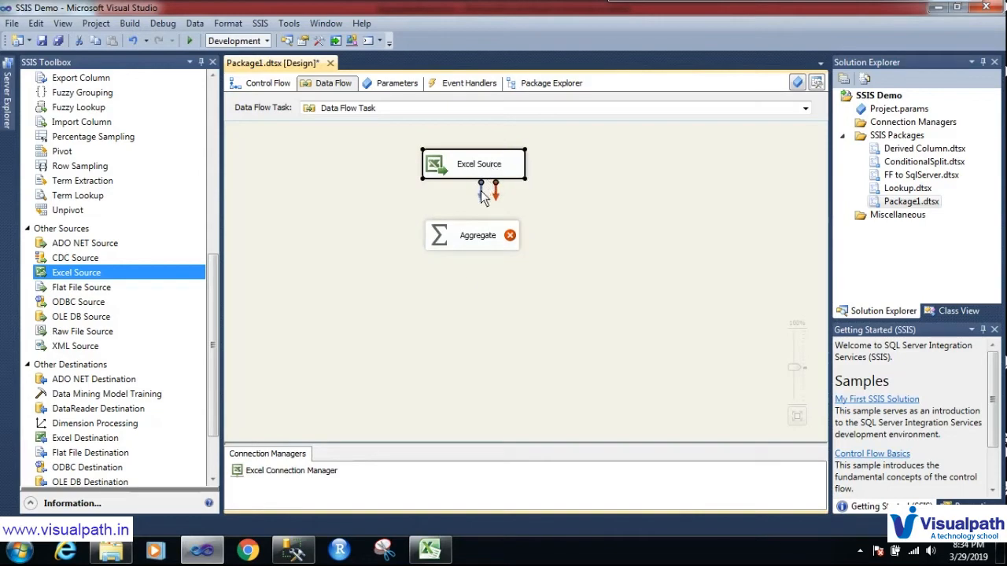
drag(483, 197, 480, 246)
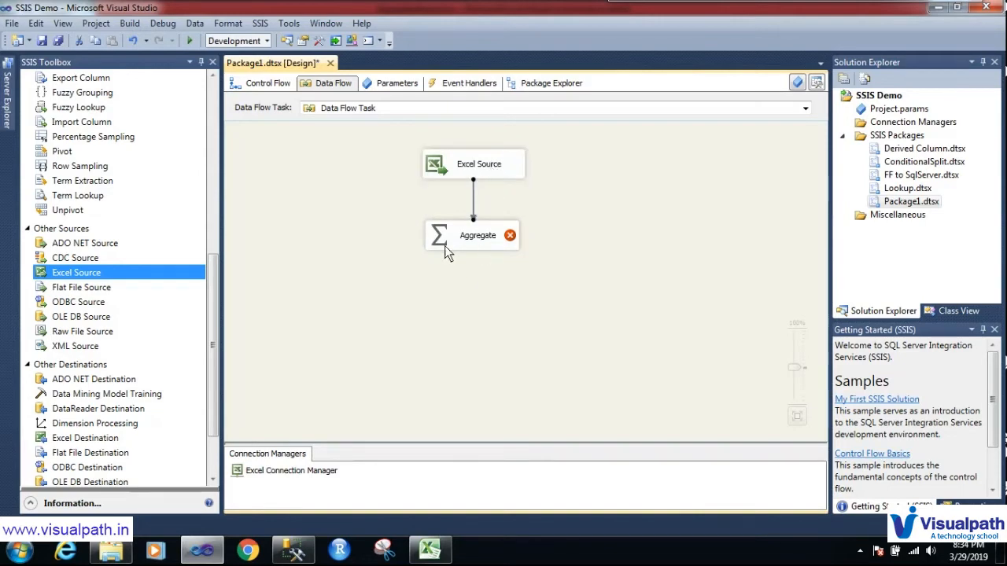
Step: Configure the Aggregate transformation to group by Dept and sum Salary
double_click(445, 245)
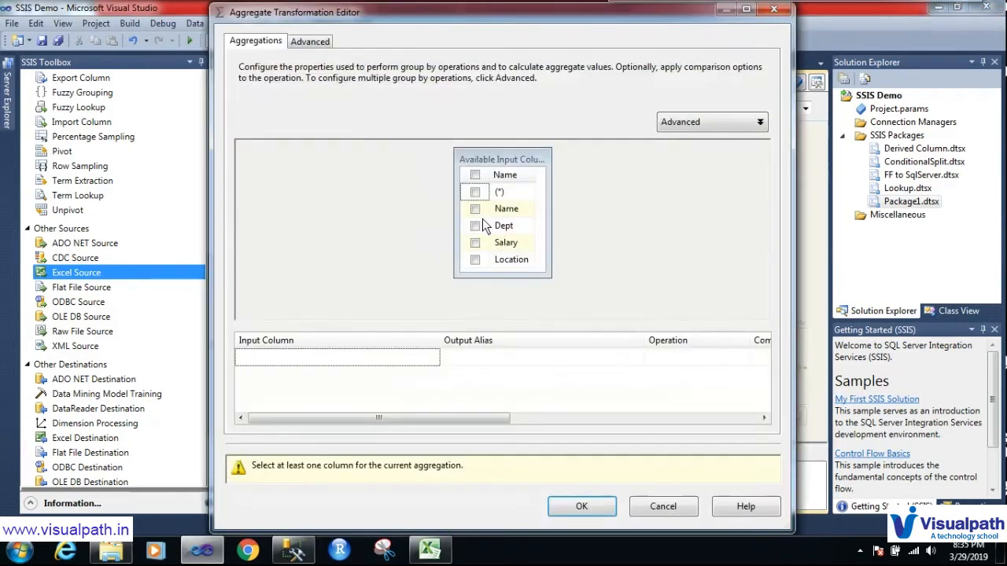
click(480, 225)
click(712, 358)
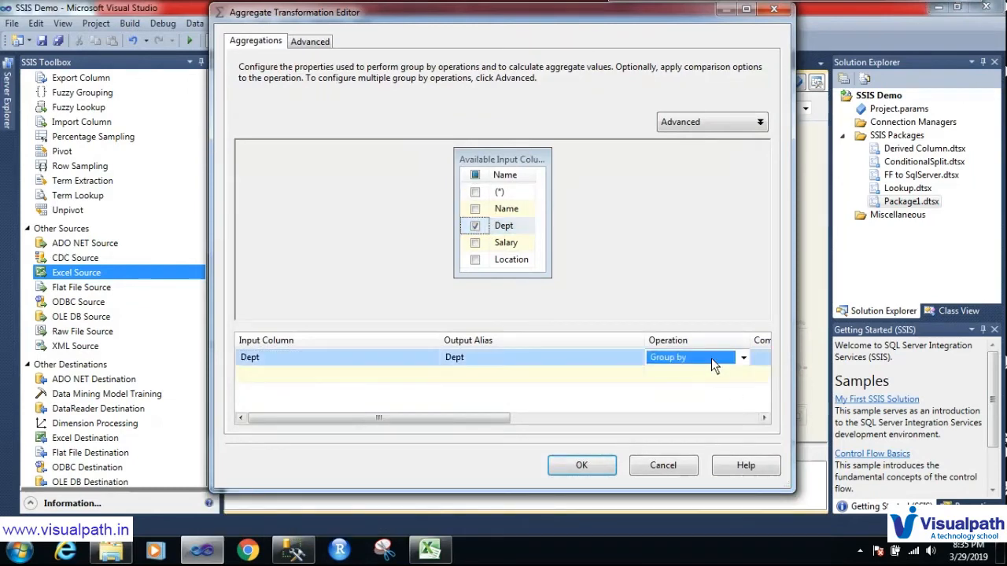
click(744, 358)
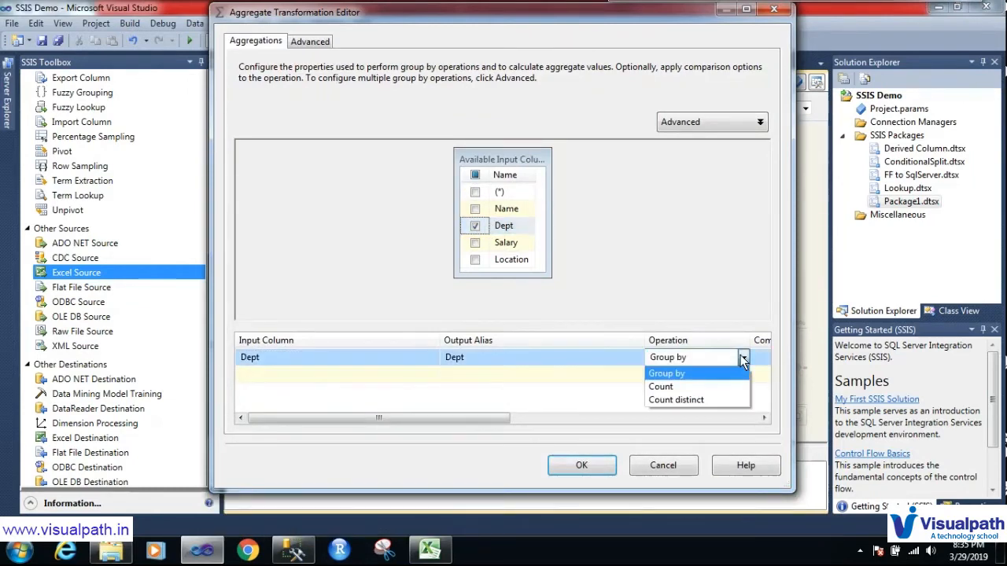
click(703, 373)
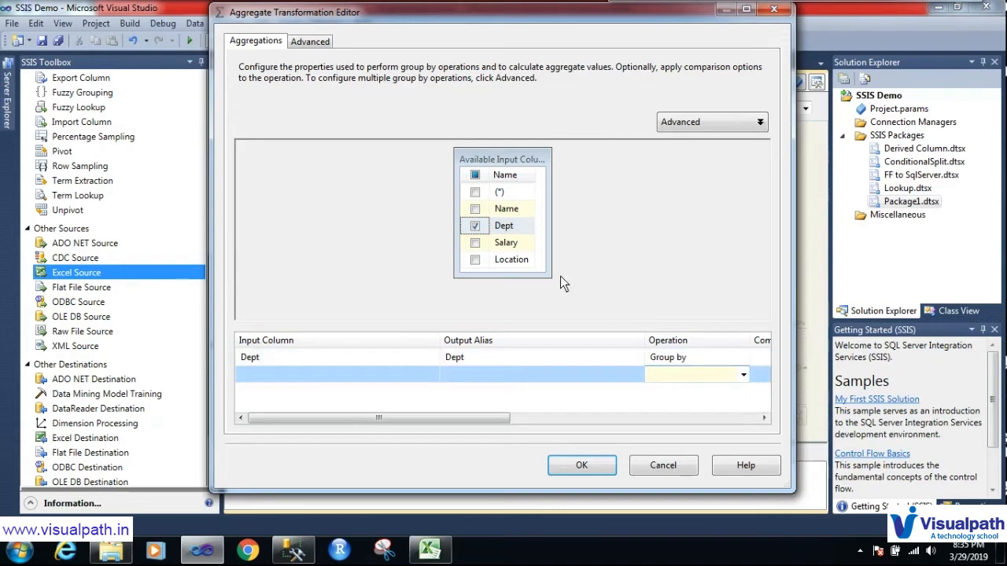
click(476, 244)
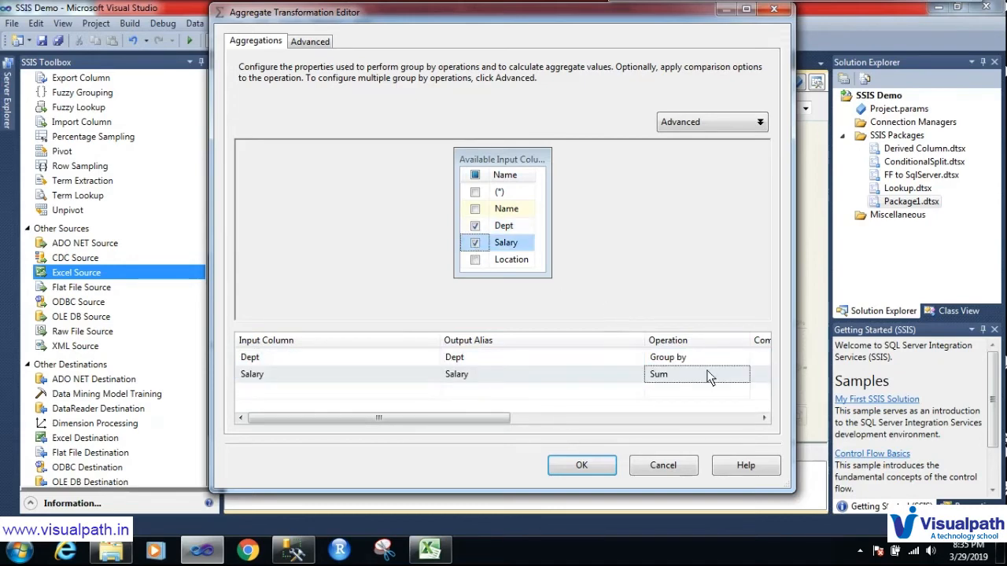
click(586, 467)
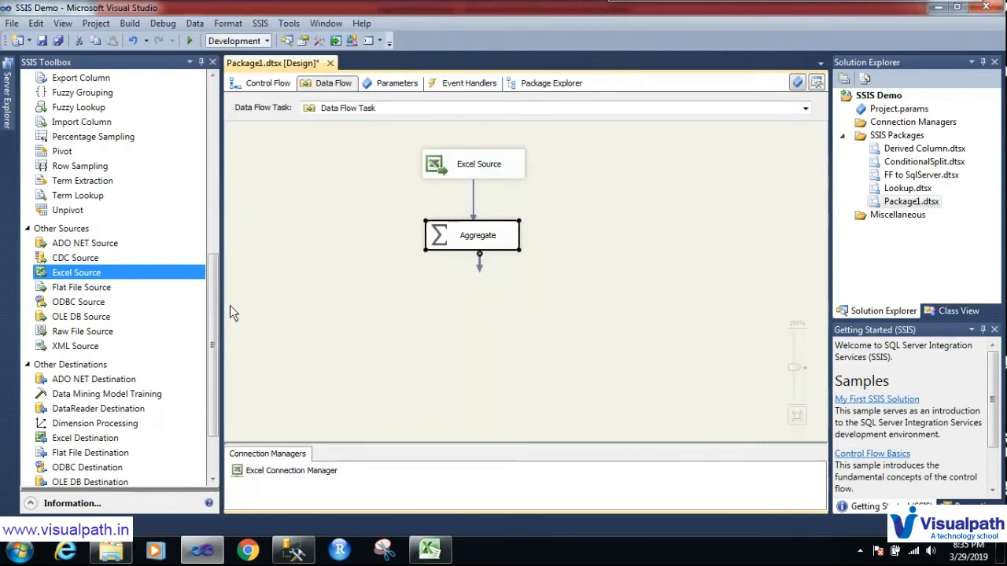
Step: Add a Derived Column transformation below Aggregate and connect the Aggregate output to it
drag(211, 308, 203, 129)
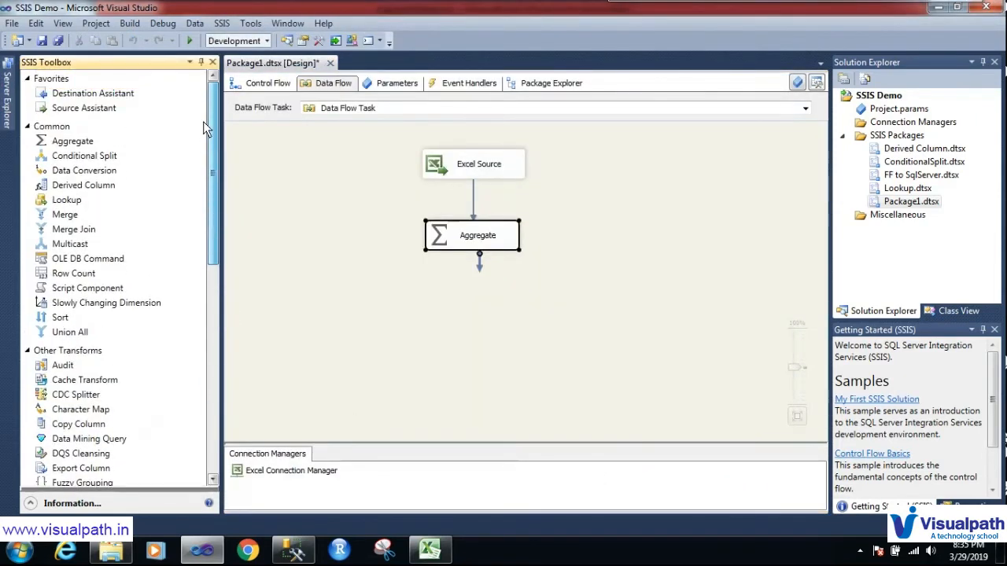
drag(93, 184, 419, 344)
click(475, 257)
drag(477, 266, 480, 342)
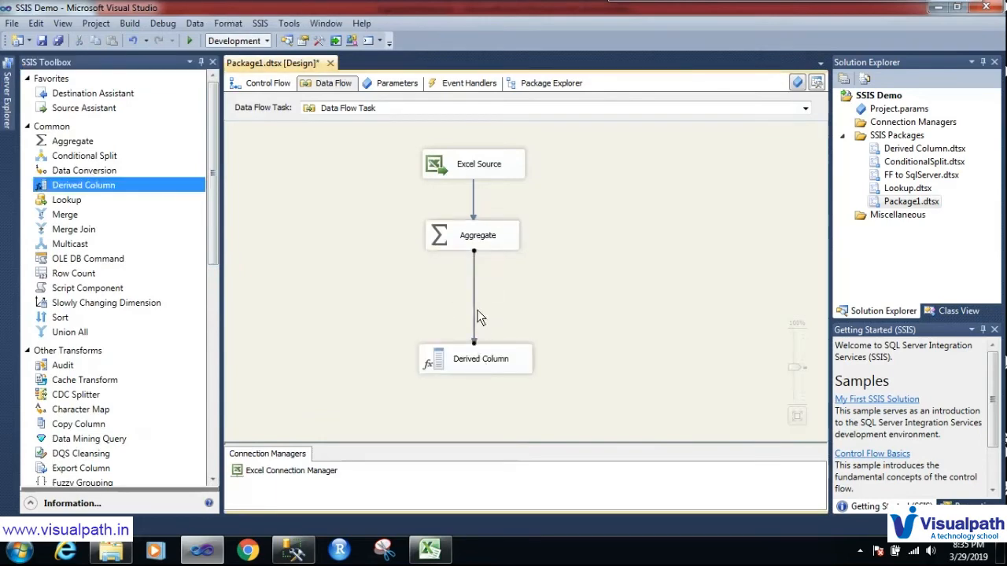
Step: Enable a data viewer on the path between Aggregate and Derived Column, save, run the package, and move the viewer clear of the data flow
right_click(474, 308)
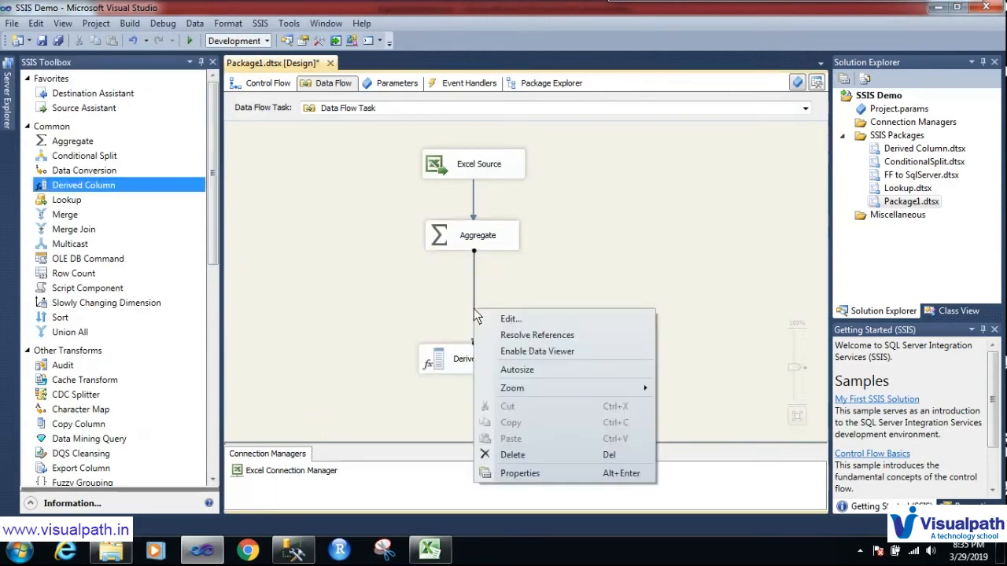
click(524, 352)
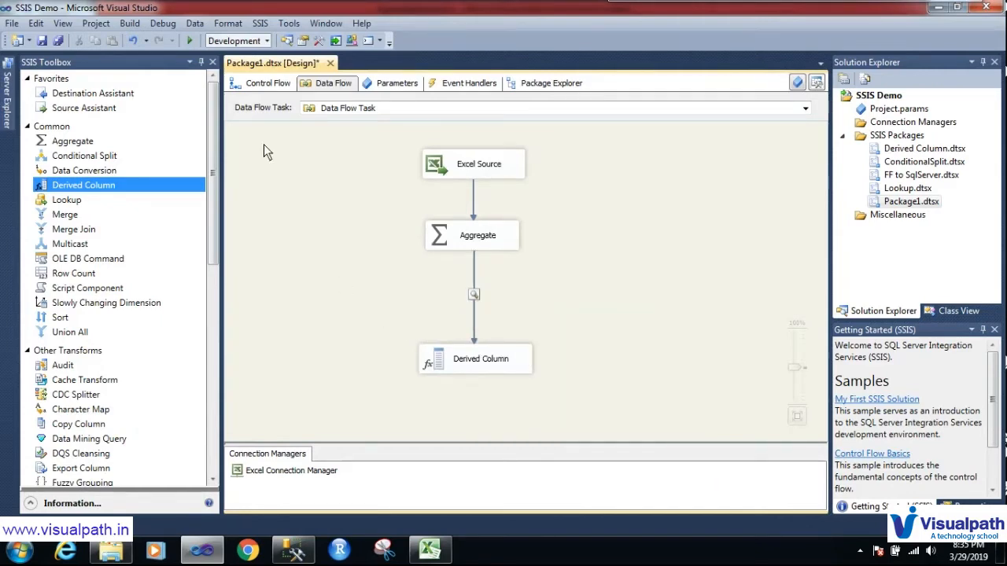
click(48, 40)
click(189, 41)
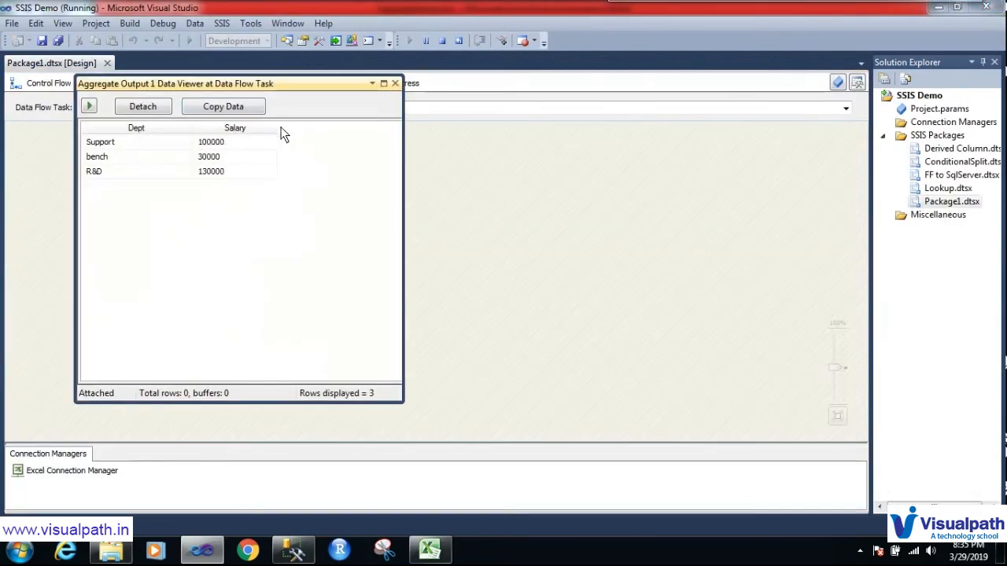
drag(283, 84, 618, 95)
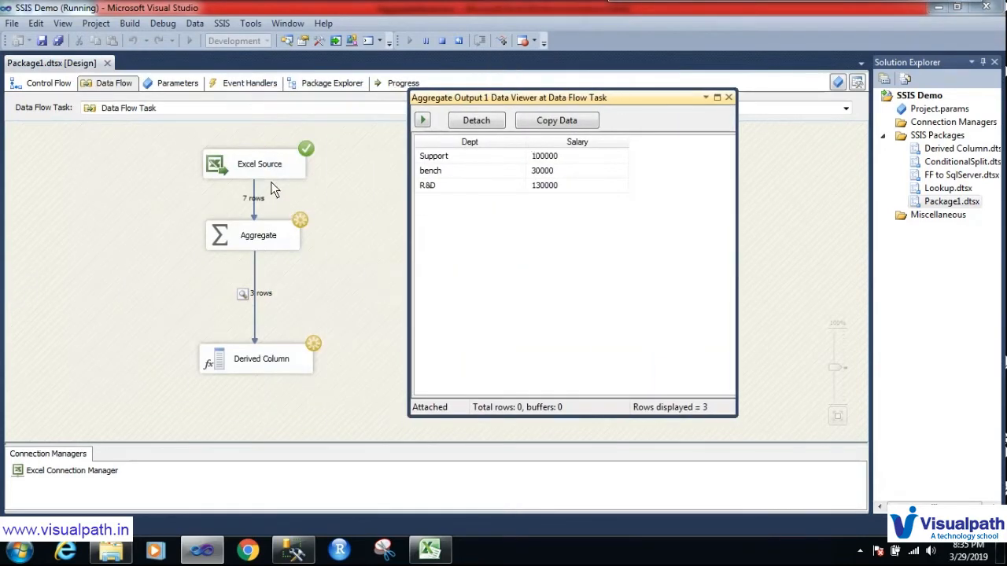
Step: Mark the row counts on both paths and the Dept and Salary results in the data viewer with the screen pen, and clear the markings
key(ctrl+shift+d)
mouse_move(254, 181)
mouse_down()
mouse_move(277, 213)
mouse_move(254, 189)
mouse_up()
drag(299, 277, 264, 263)
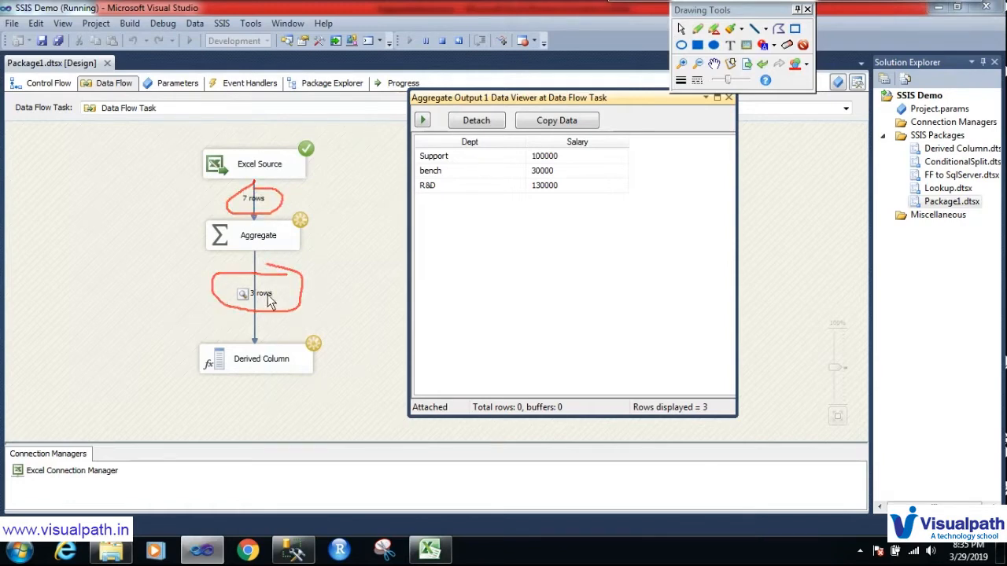
mouse_move(435, 135)
mouse_down()
mouse_move(419, 189)
mouse_move(495, 163)
mouse_move(432, 167)
mouse_up()
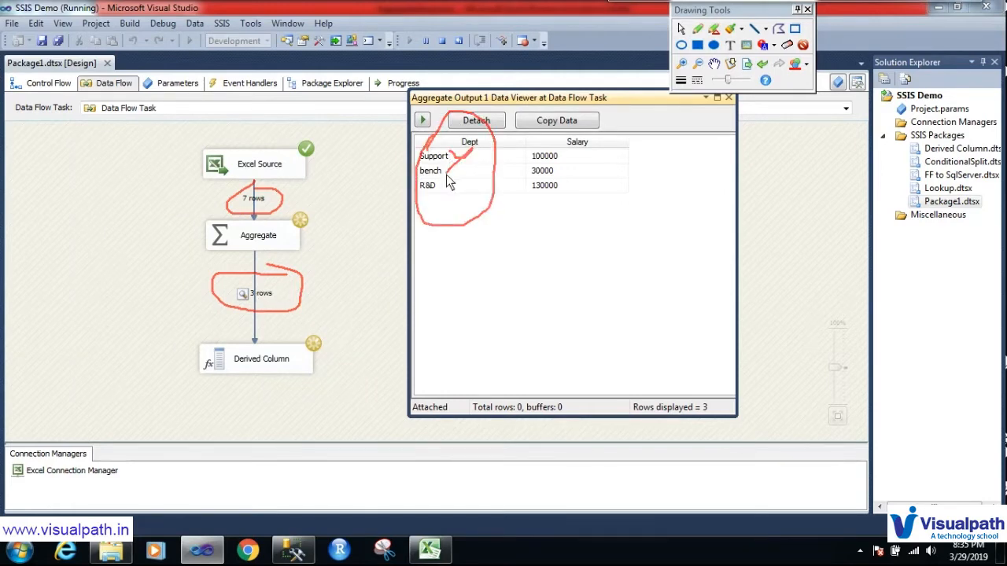
drag(443, 167, 483, 162)
drag(451, 184, 489, 177)
drag(564, 156, 567, 162)
drag(617, 165, 620, 157)
mouse_move(576, 183)
mouse_down()
mouse_move(585, 191)
mouse_move(619, 167)
mouse_up()
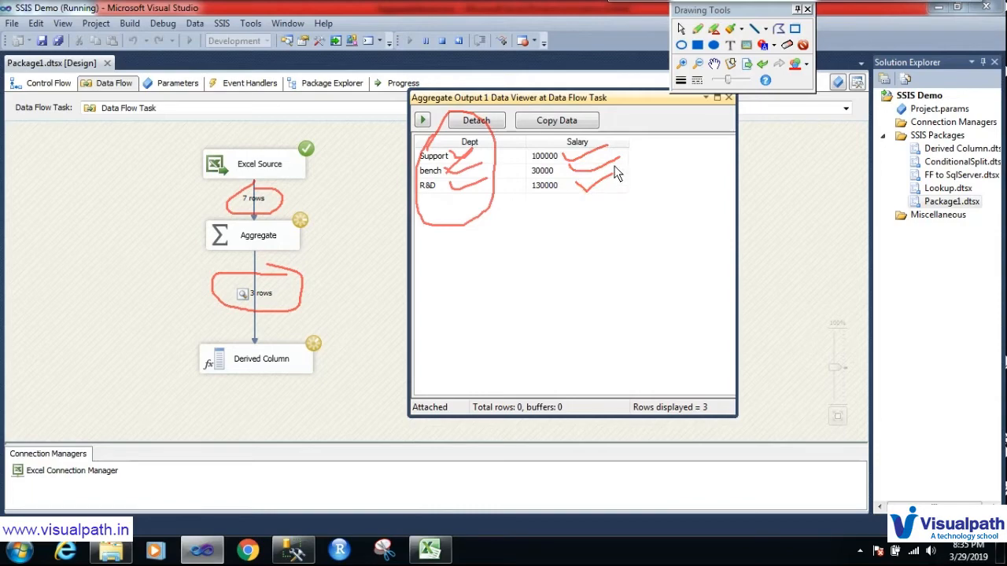
key(Escape)
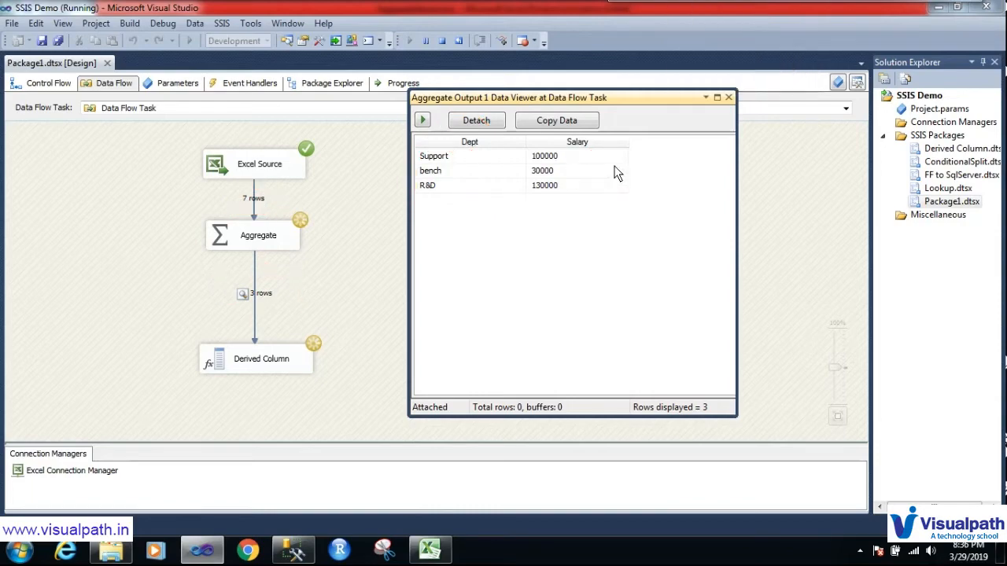
Step: Switch to AggregateInput.xlsx in Excel, circle each department's salaries and handwrite their sums with the screen pen, and clear the markings
click(430, 550)
click(328, 230)
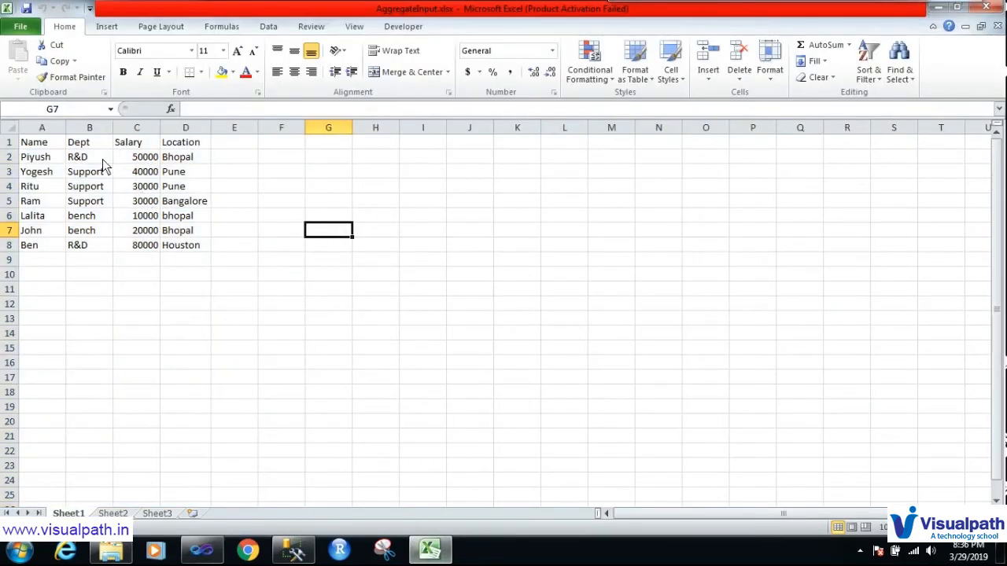
key(ctrl+2)
mouse_move(88, 151)
mouse_down()
mouse_move(63, 152)
mouse_move(99, 171)
mouse_move(158, 175)
mouse_move(132, 148)
mouse_move(94, 158)
mouse_up()
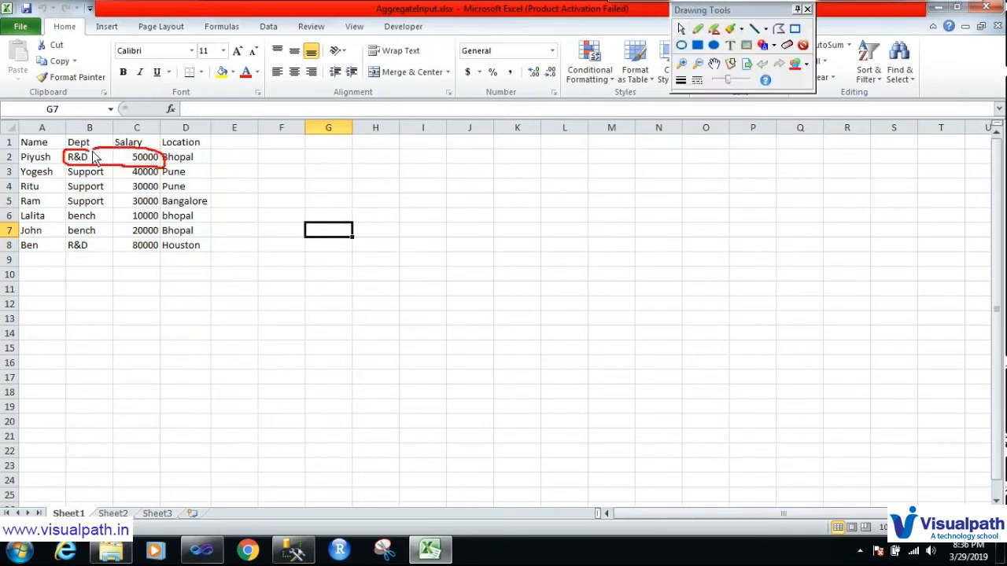
mouse_move(93, 233)
mouse_down()
mouse_move(66, 254)
mouse_move(162, 265)
mouse_move(128, 236)
mouse_move(94, 233)
mouse_up()
drag(230, 175, 240, 199)
mouse_move(296, 163)
mouse_down()
mouse_move(316, 182)
mouse_move(297, 157)
mouse_up()
drag(253, 199, 254, 211)
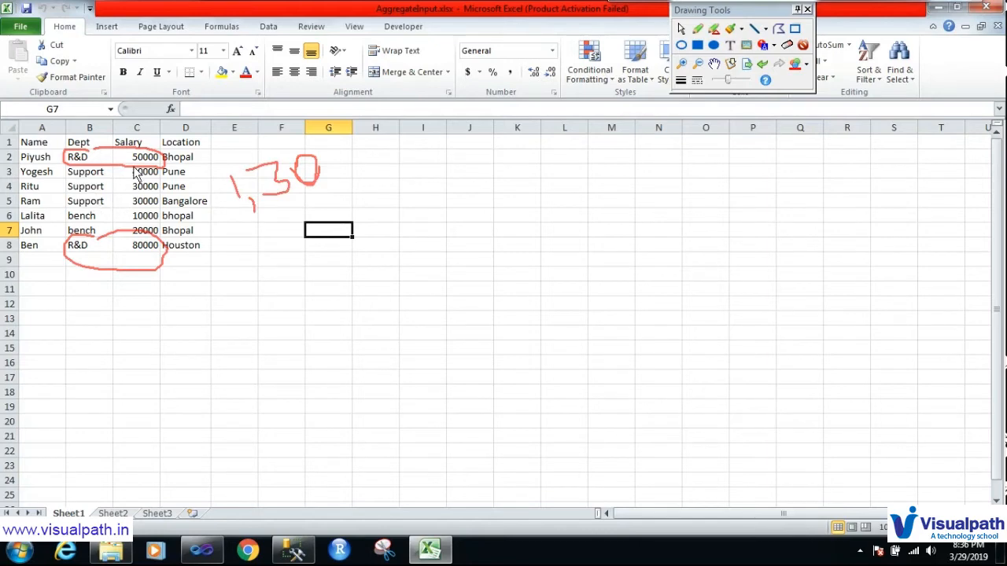
mouse_move(134, 168)
mouse_down()
mouse_move(131, 203)
mouse_move(145, 210)
mouse_move(170, 181)
mouse_move(150, 165)
mouse_move(130, 168)
mouse_up()
mouse_move(251, 230)
mouse_down()
mouse_move(270, 258)
mouse_move(304, 229)
mouse_move(282, 231)
mouse_move(310, 227)
mouse_up()
mouse_move(132, 211)
mouse_down()
mouse_move(122, 237)
mouse_move(167, 230)
mouse_move(138, 204)
mouse_move(122, 210)
mouse_up()
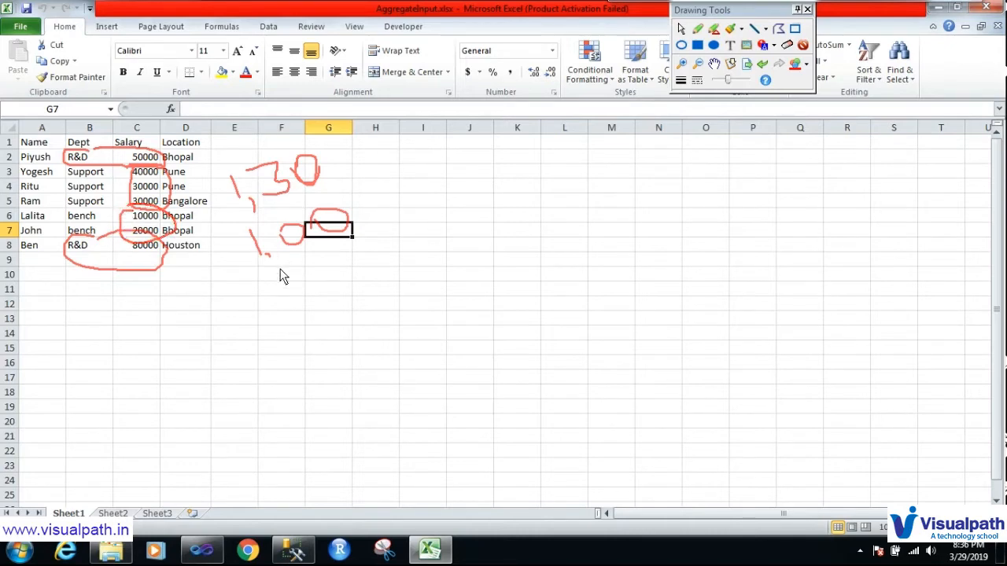
drag(312, 278, 316, 300)
drag(366, 277, 369, 258)
key(Escape)
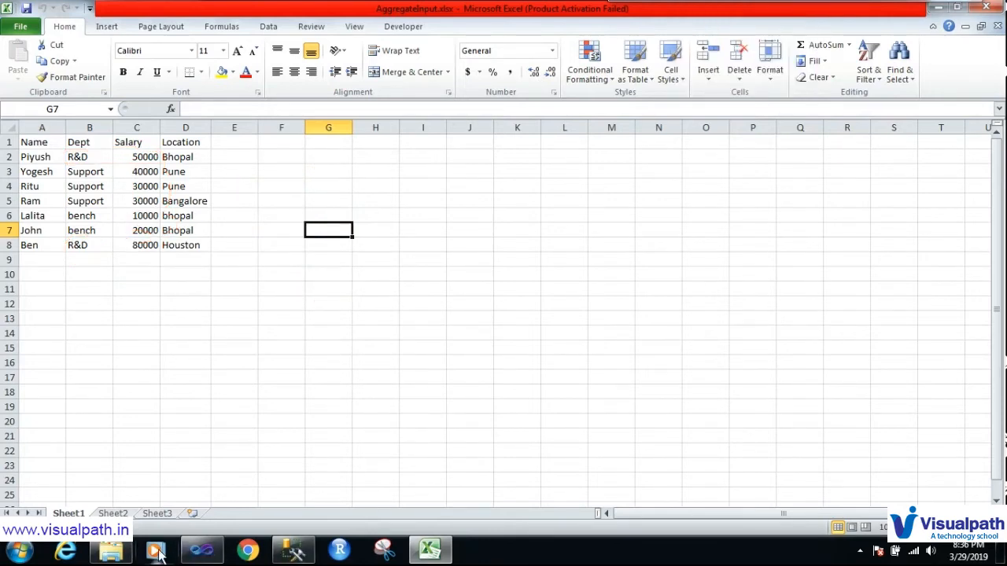
Step: Switch back to Visual Studio, close the Aggregate output's data viewer, and stop the package run
mouse_move(203, 557)
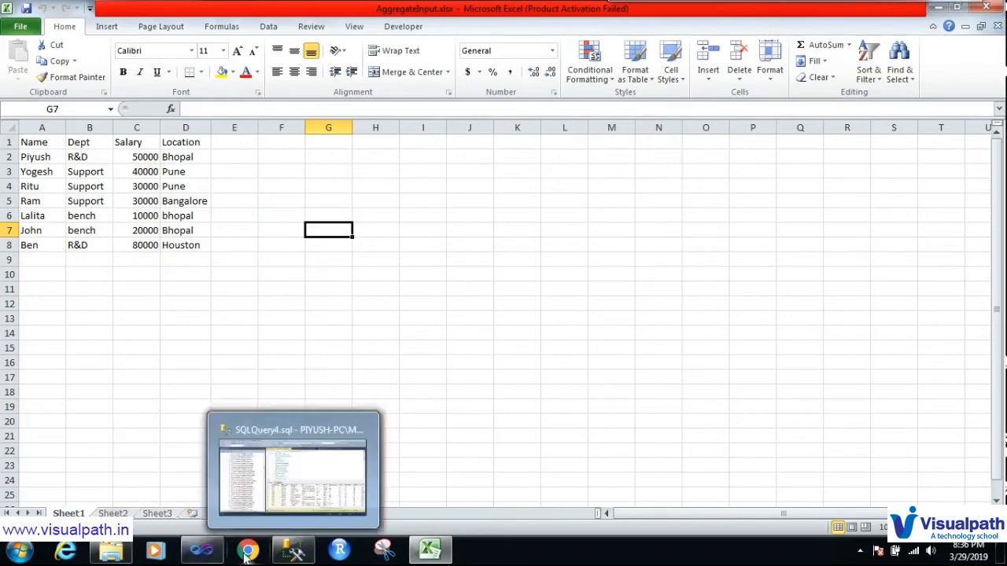
click(271, 508)
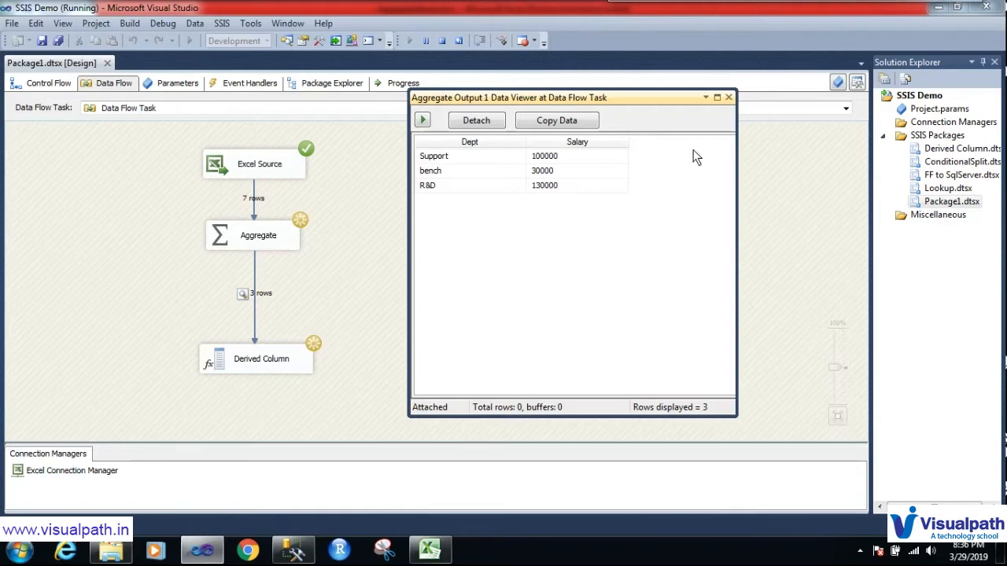
click(729, 97)
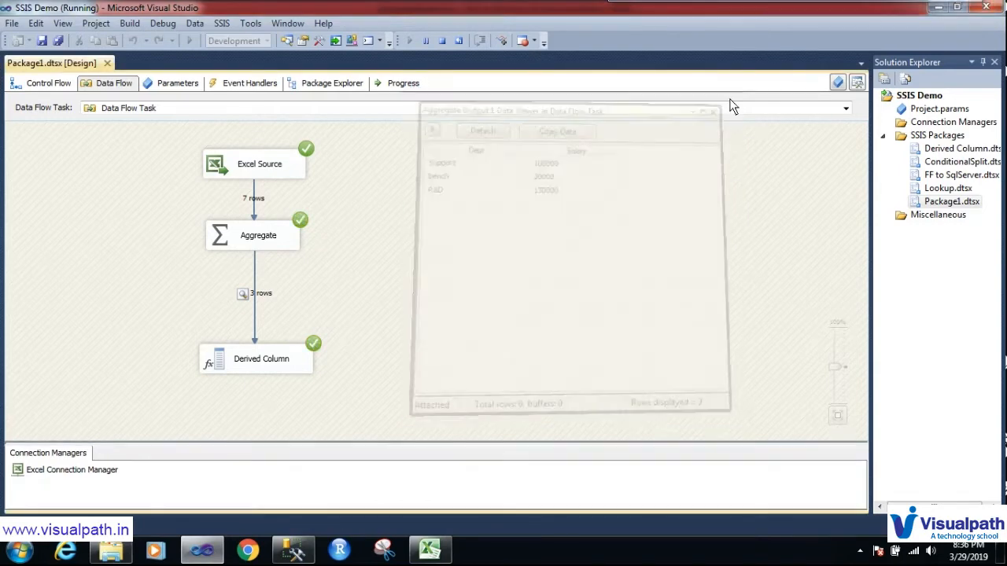
click(442, 40)
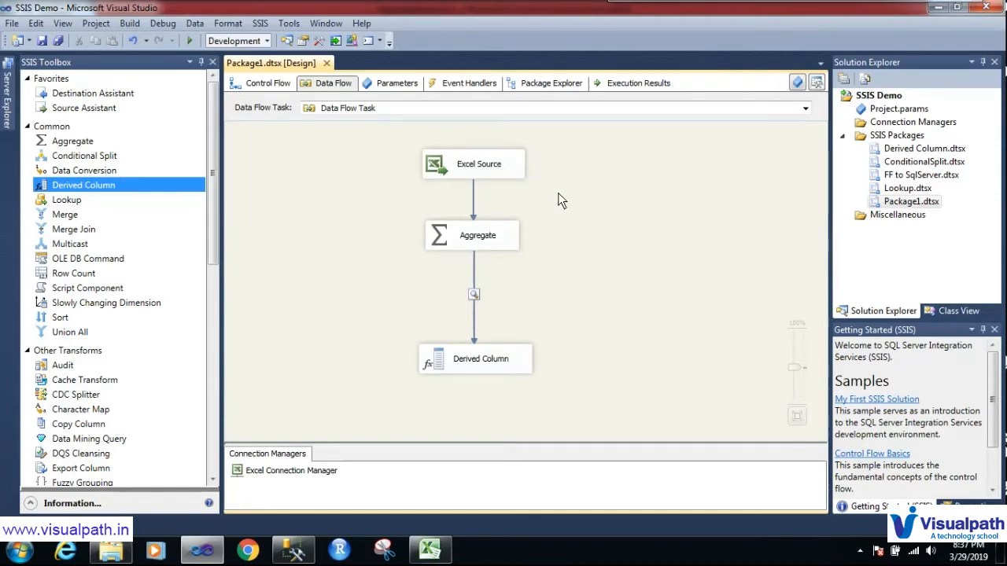
Step: Rename Package1.dtsx as Aggregate.dtsx
right_click(900, 202)
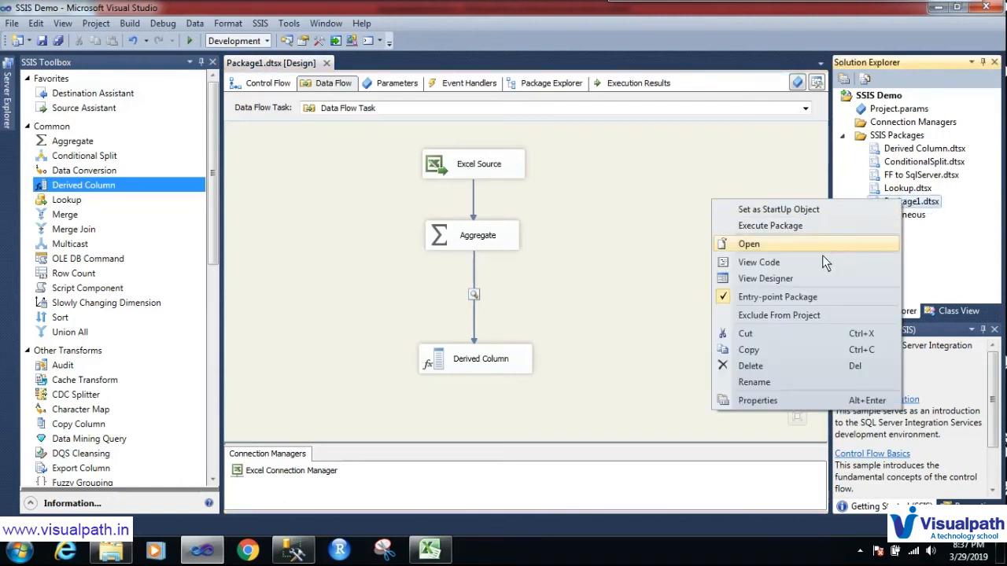
click(769, 384)
click(918, 203)
drag(921, 204, 859, 210)
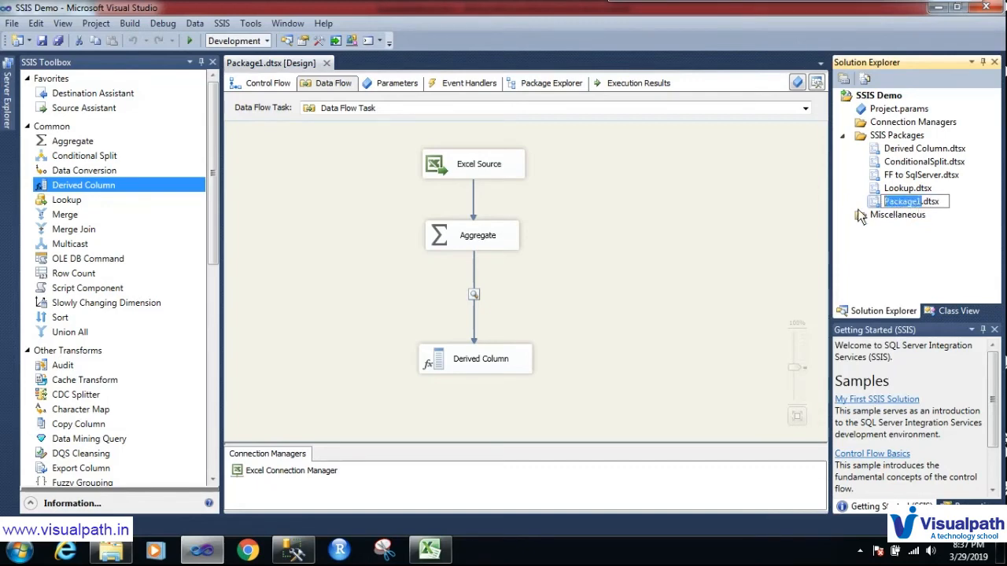
text(Ag)
click(862, 218)
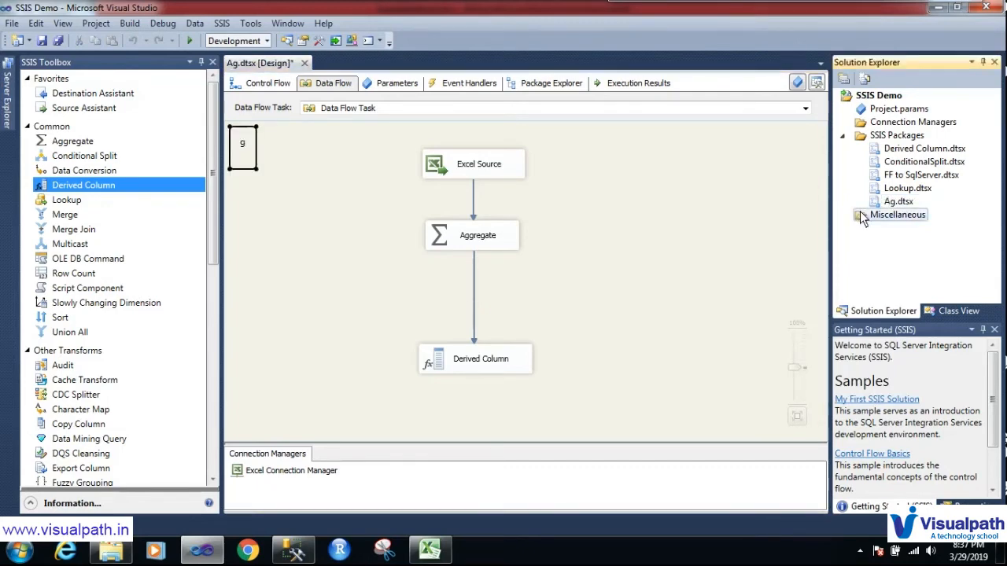
click(905, 203)
click(905, 203)
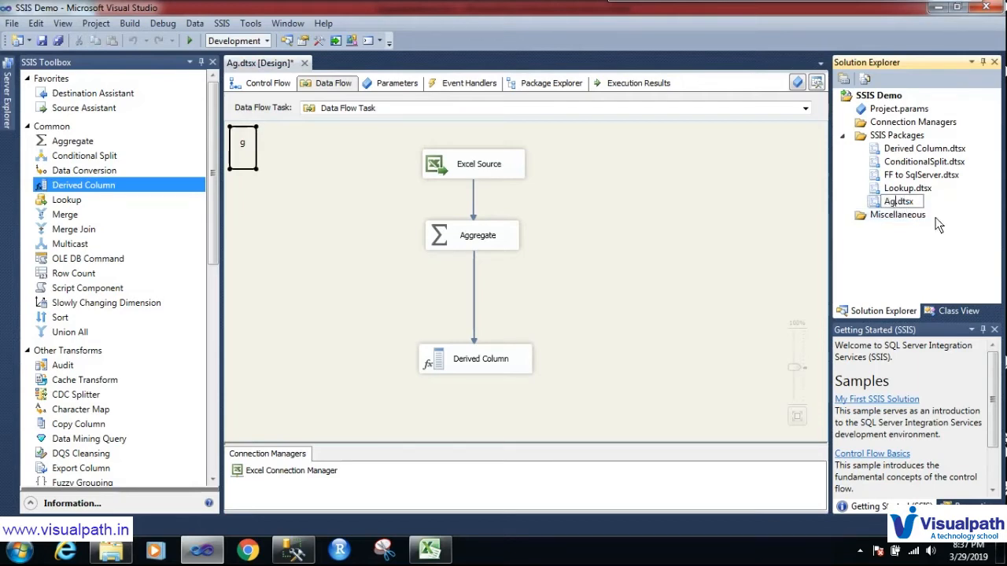
text(gregat)
key(Return)
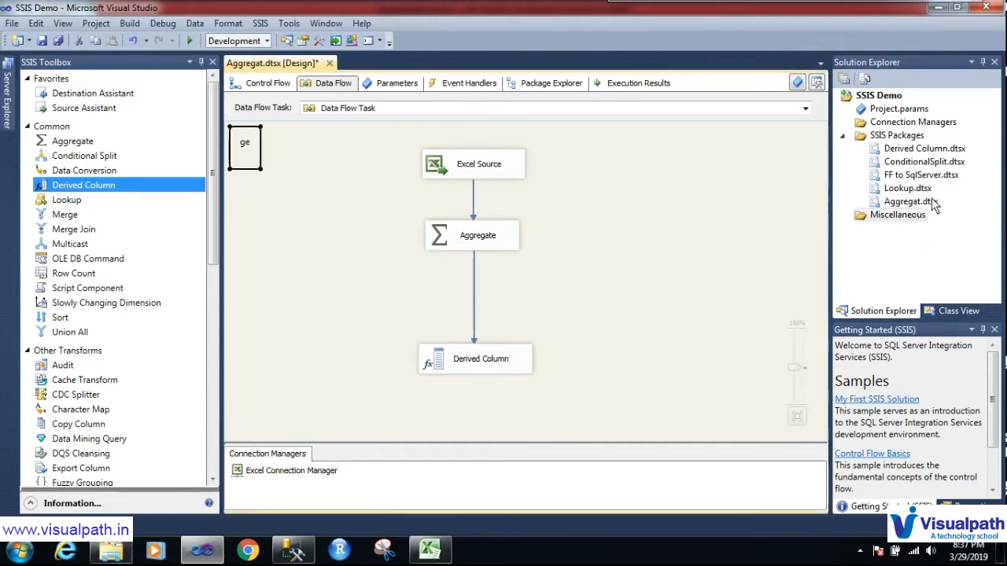
click(930, 203)
click(918, 203)
key(End)
text(e)
click(692, 248)
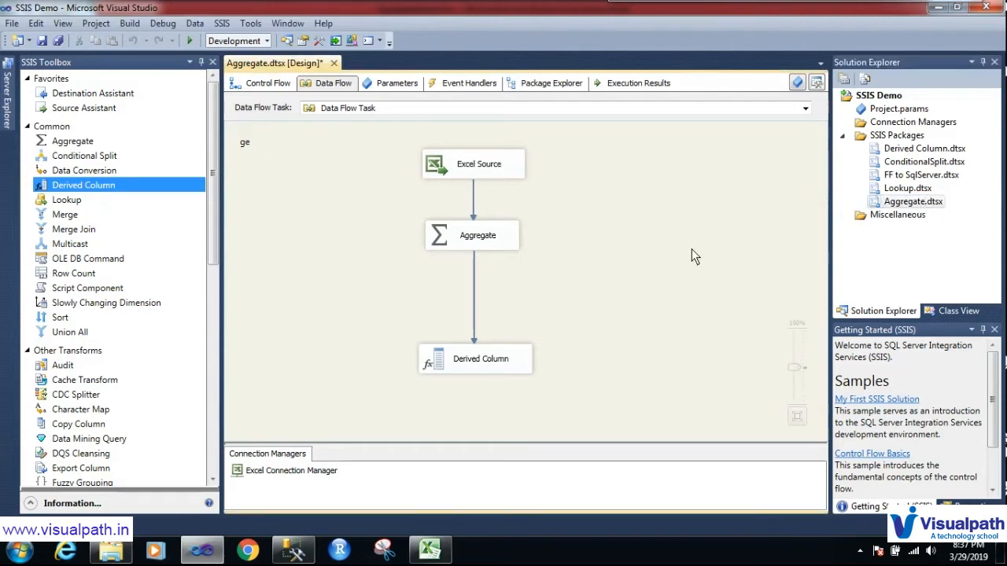
Step: Delete the stray "ge" annotation from the data flow canvas and save the package
click(256, 141)
key(Delete)
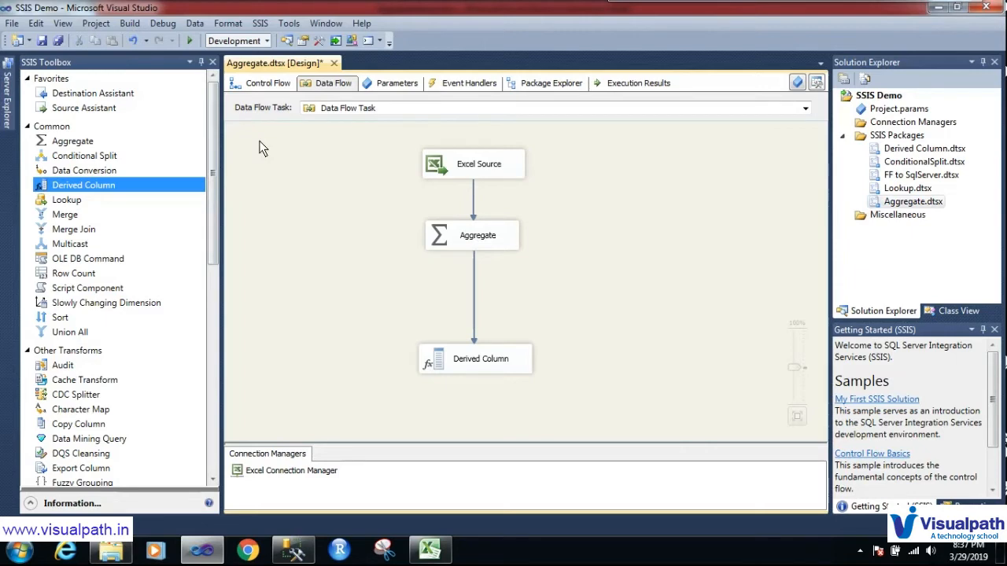
click(43, 41)
Step: Create a new SSIS package in the project and close the Aggregate.dtsx designer
right_click(916, 140)
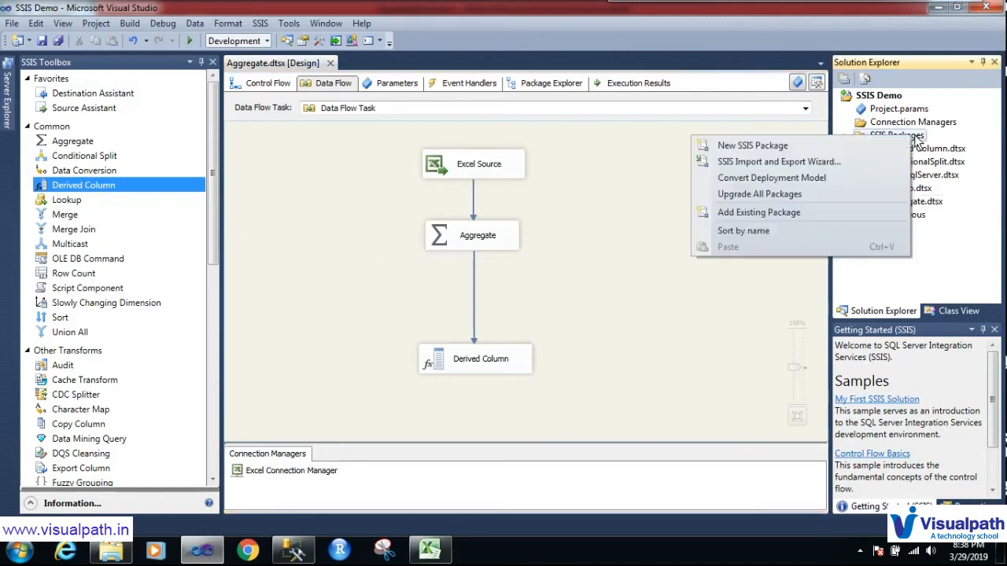
click(851, 144)
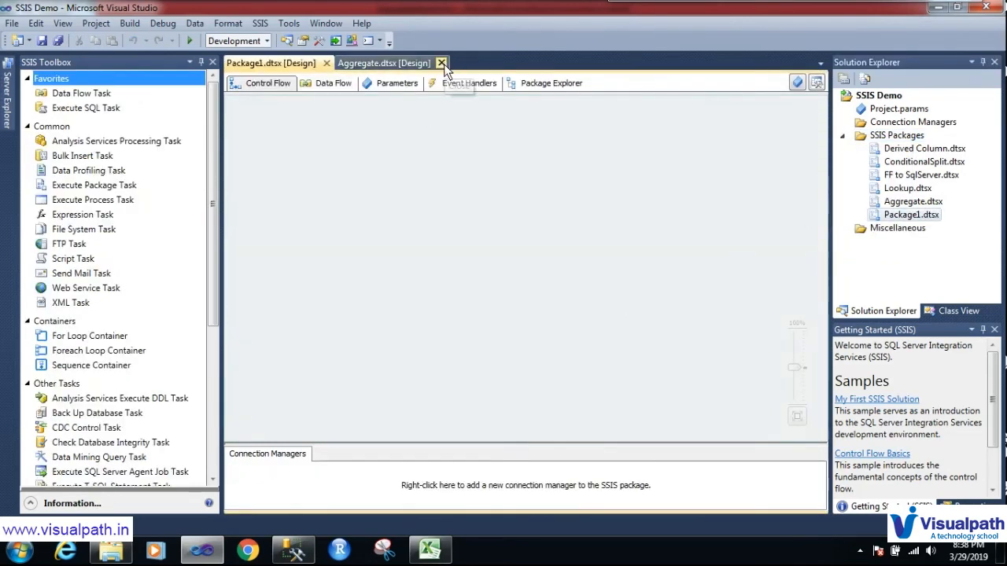
click(442, 63)
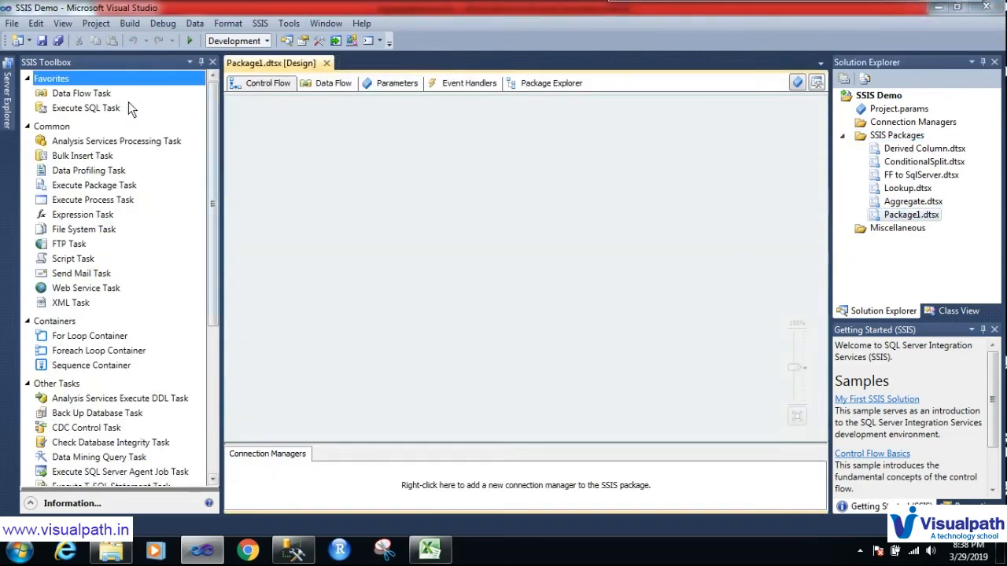
Step: Add a Data Flow Task to the new package's control flow and open it for editing
click(103, 94)
drag(118, 93, 434, 181)
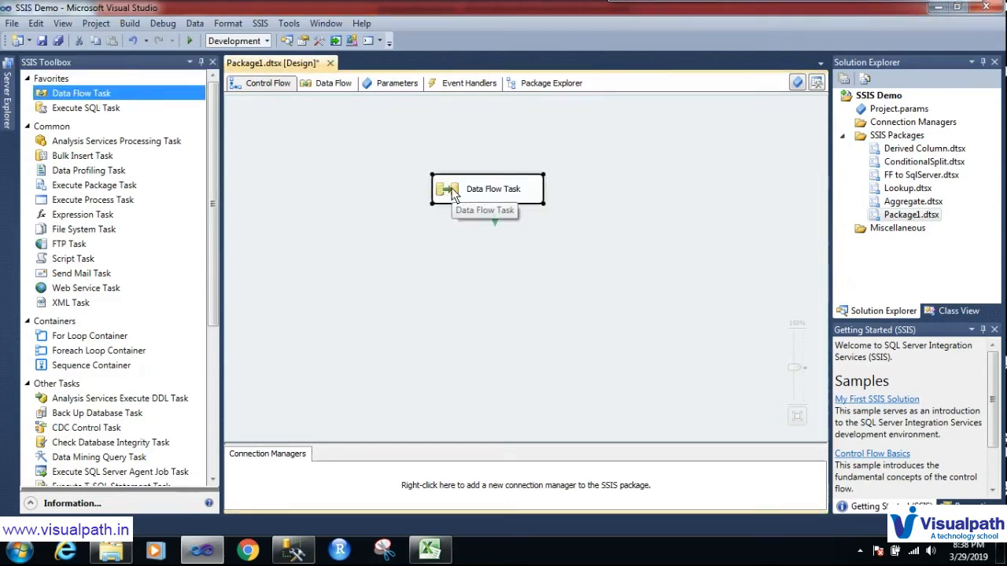
double_click(451, 188)
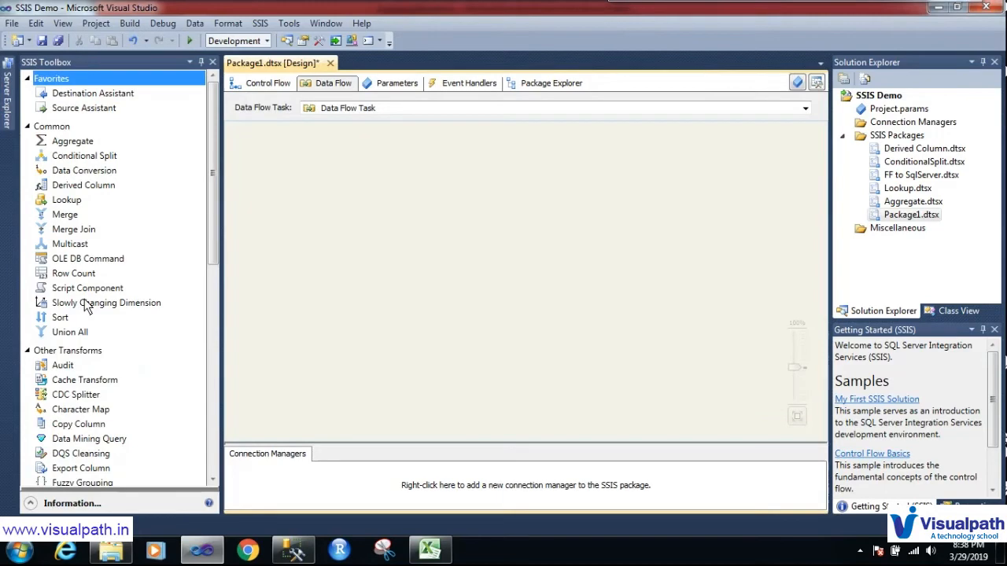
Step: Add a Sort transformation to the data flow and place an Excel Source above it
drag(67, 321, 388, 289)
drag(441, 256, 441, 256)
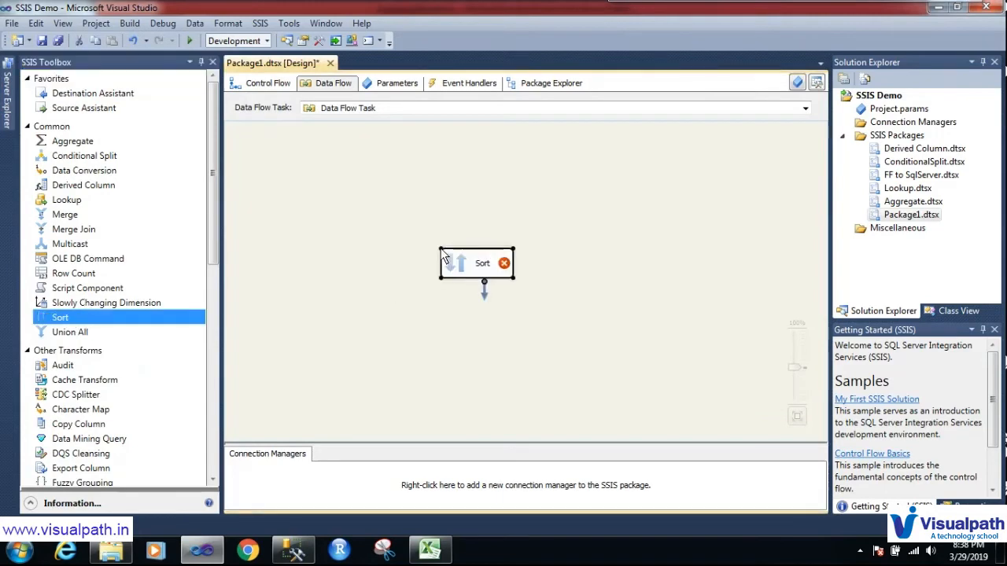
drag(211, 206, 194, 354)
drag(79, 317, 424, 155)
Step: Open the Excel Source for editing and create a connection manager for the BBT EnrollmentCandidateReport.xlsx file
double_click(507, 155)
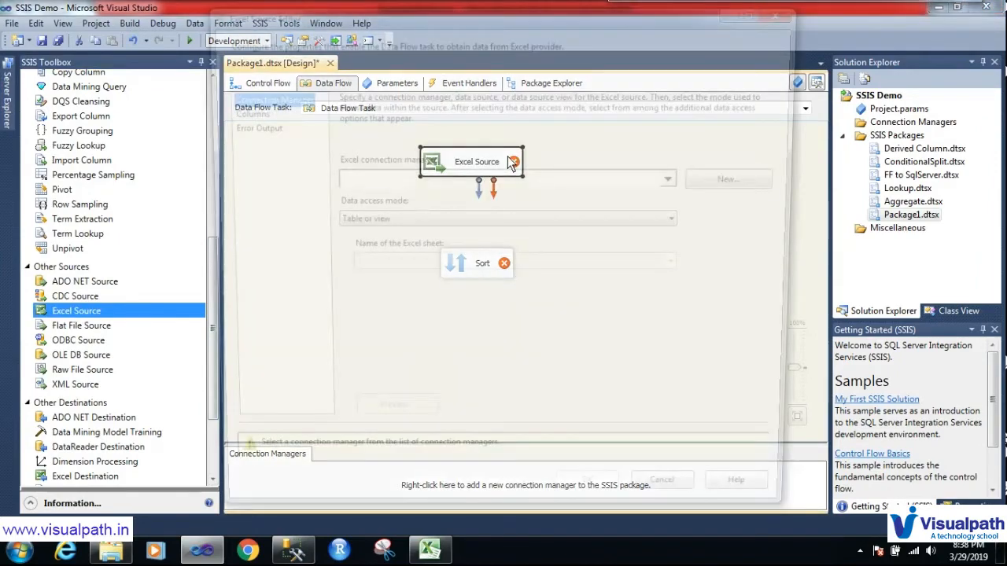
click(772, 185)
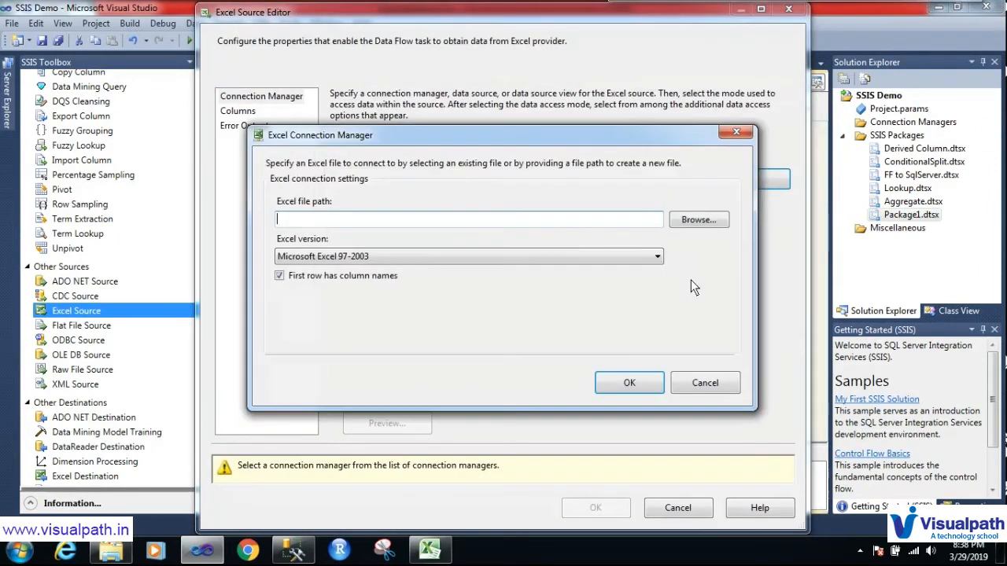
click(697, 220)
double_click(262, 211)
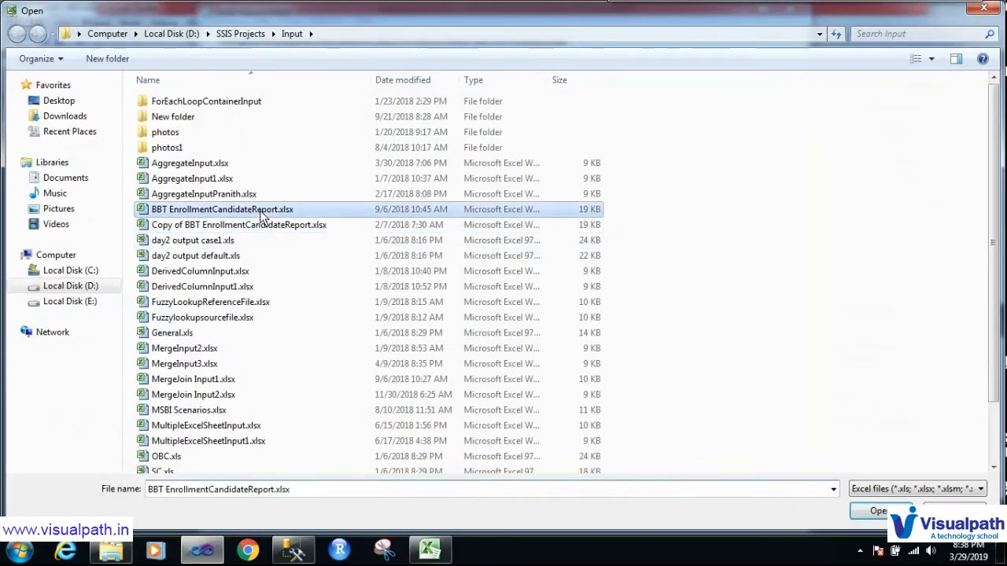
click(661, 390)
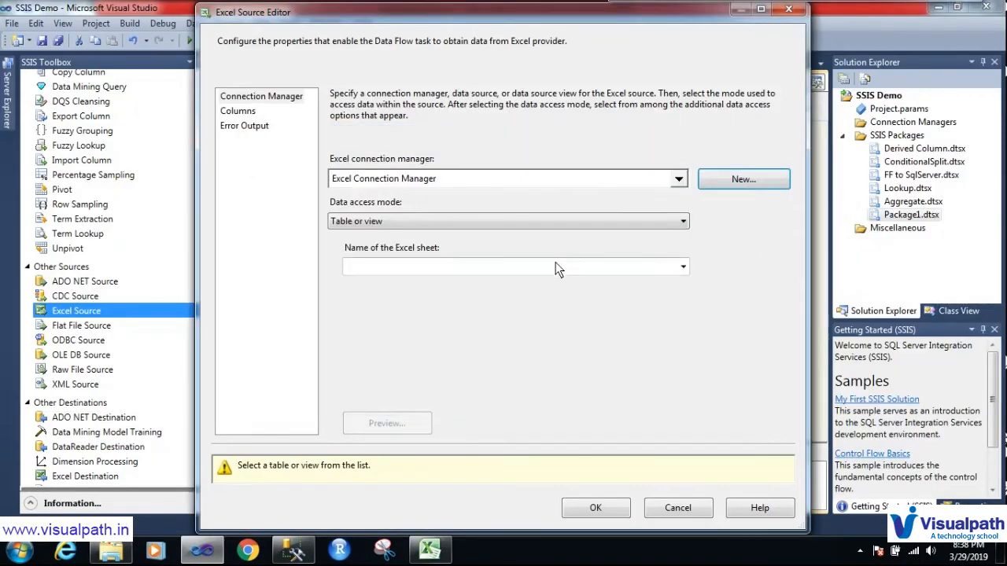
Step: Choose the EnrollmentCandidateReport$ sheet for the Excel Source, load its columns and accept the settings
click(556, 267)
click(472, 280)
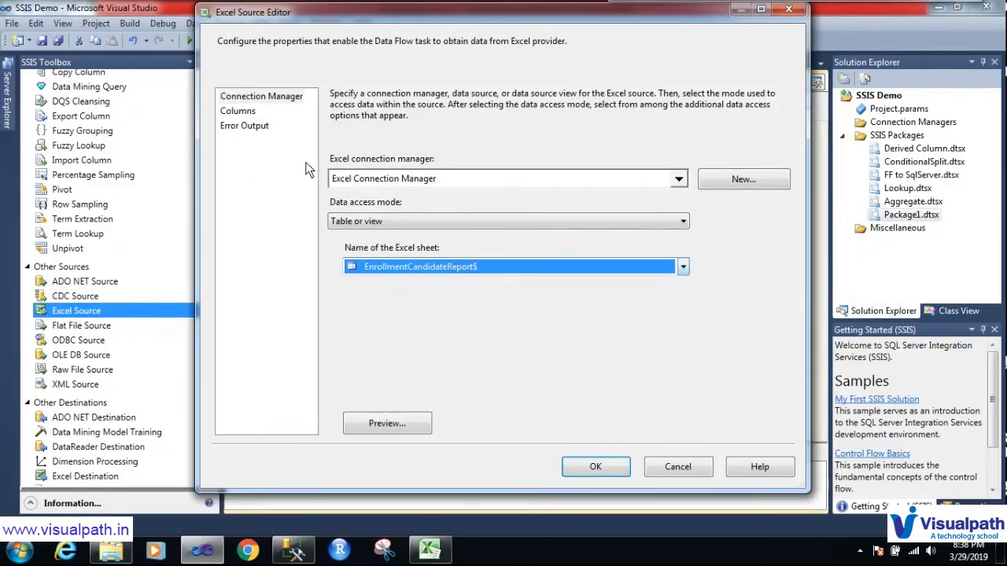
click(254, 112)
click(605, 464)
Step: Connect the Excel Source output to the Sort transformation and open the Sort for editing
click(465, 169)
drag(478, 193, 463, 269)
double_click(463, 268)
Step: Configure the Sort to order rows by Candidate_Name ascending and accept the settings
click(623, 241)
click(622, 240)
click(623, 241)
click(622, 241)
click(622, 241)
click(622, 241)
click(622, 241)
click(622, 240)
click(623, 241)
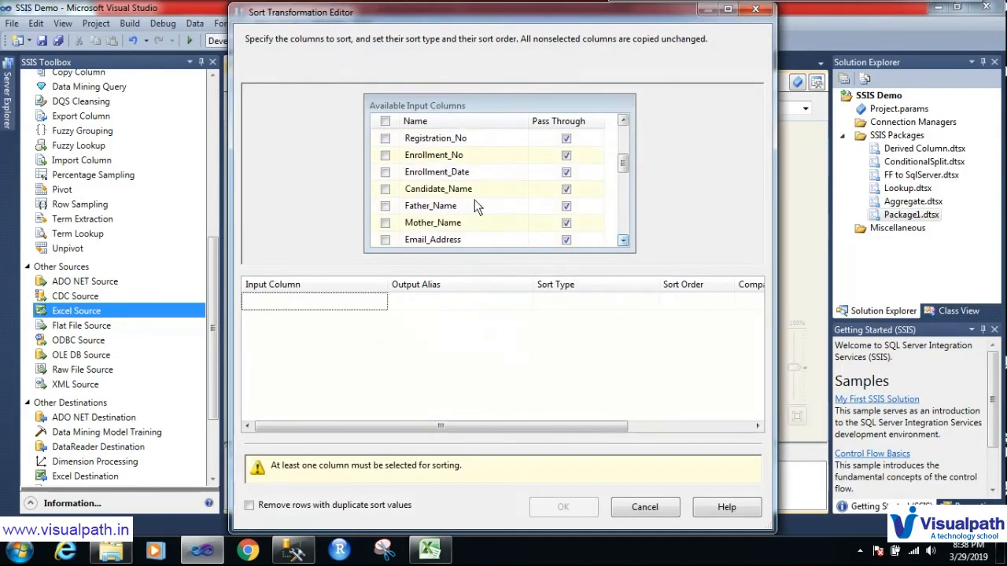
click(386, 190)
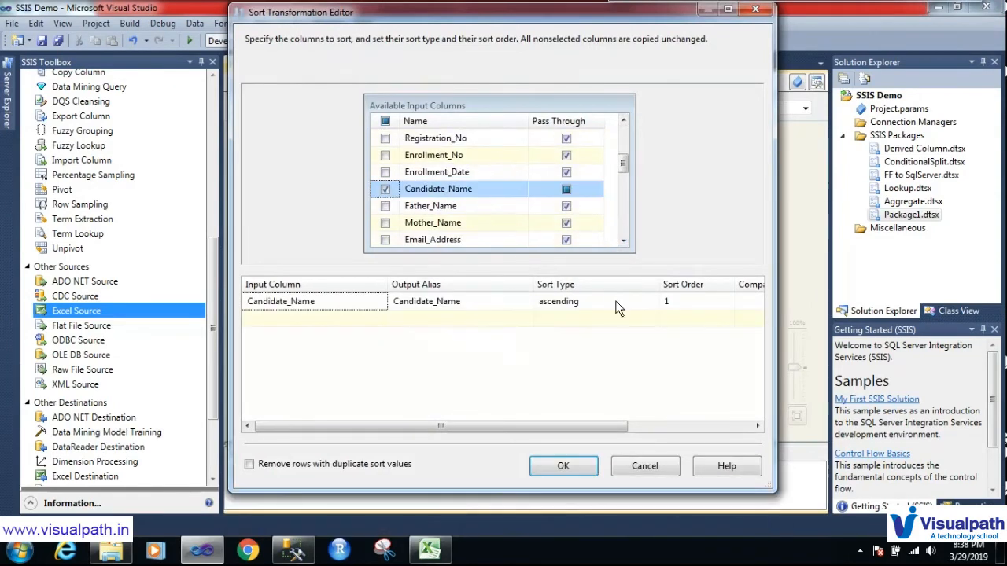
click(619, 302)
click(652, 302)
click(650, 315)
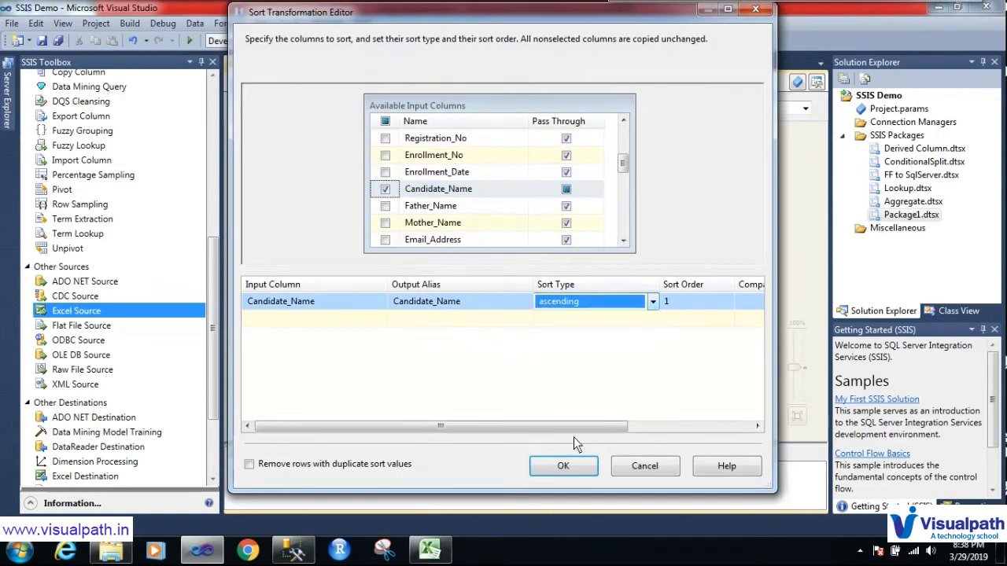
click(569, 464)
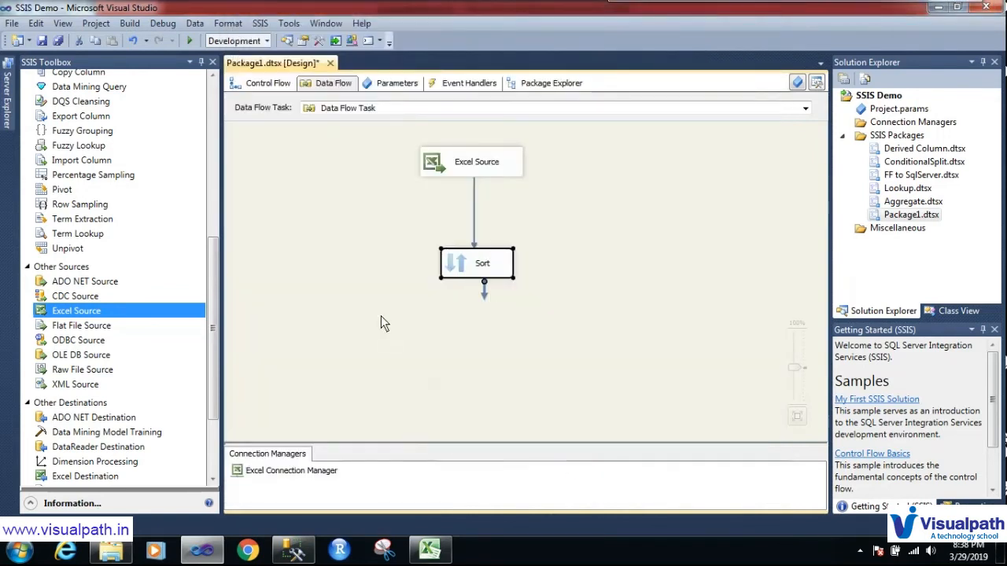
Step: Add a Derived Column fed by the Sort output and enable a data viewer on the connecting path
drag(213, 260, 220, 85)
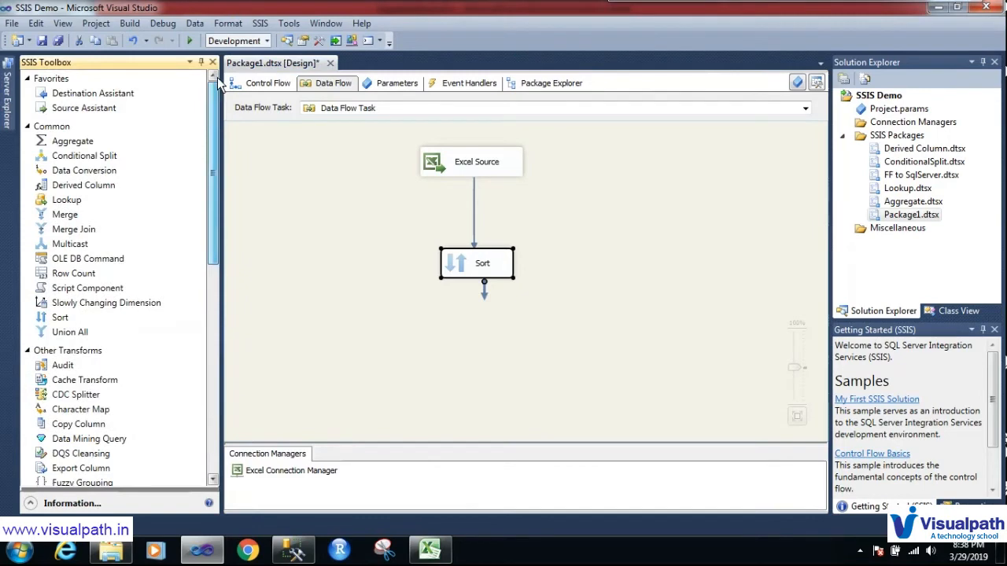
drag(87, 186, 450, 353)
drag(483, 284, 507, 361)
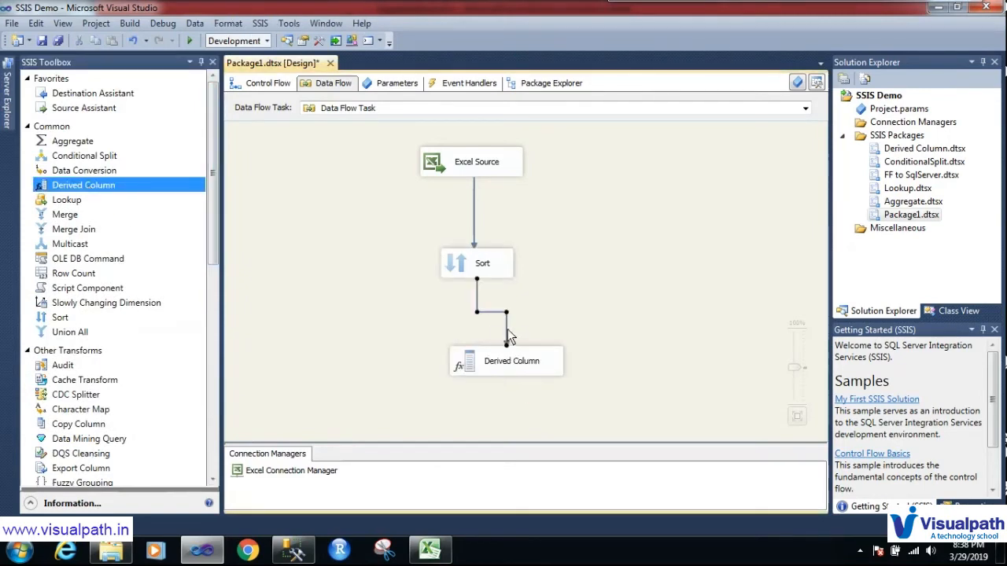
right_click(507, 331)
click(566, 374)
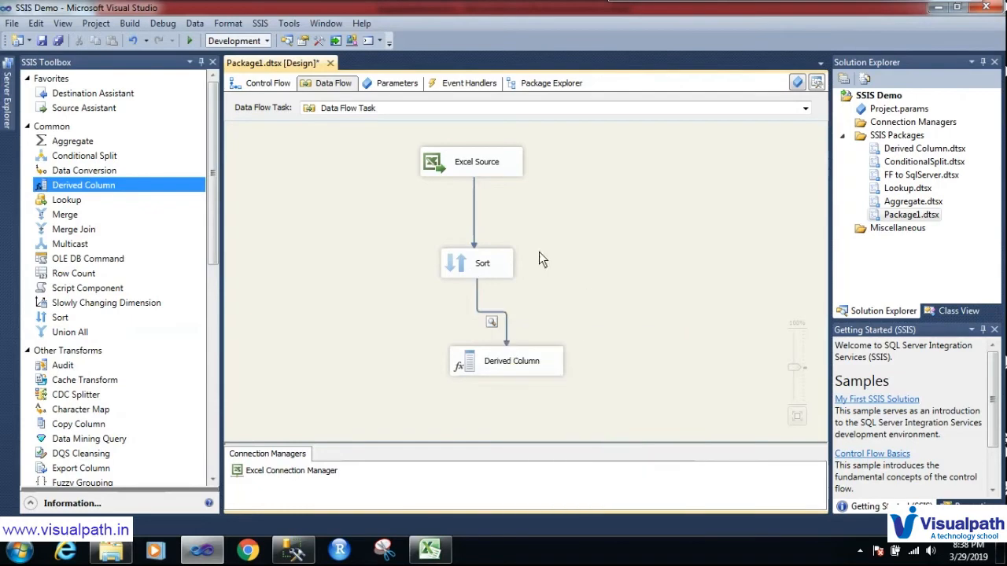
Step: Save and run the package, and widen the data viewer to bring the Candidate_Name column into view
click(41, 41)
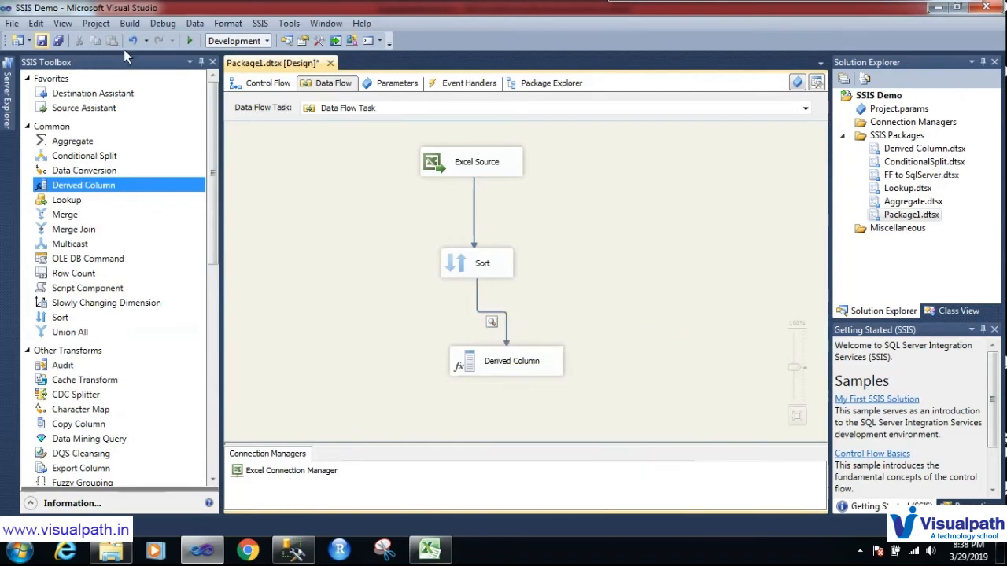
click(200, 47)
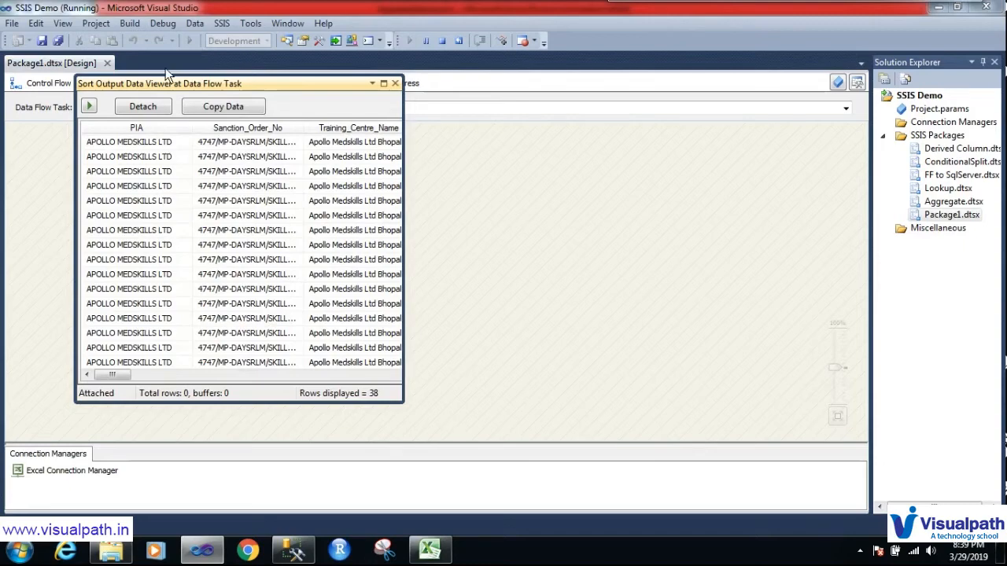
drag(402, 198, 779, 275)
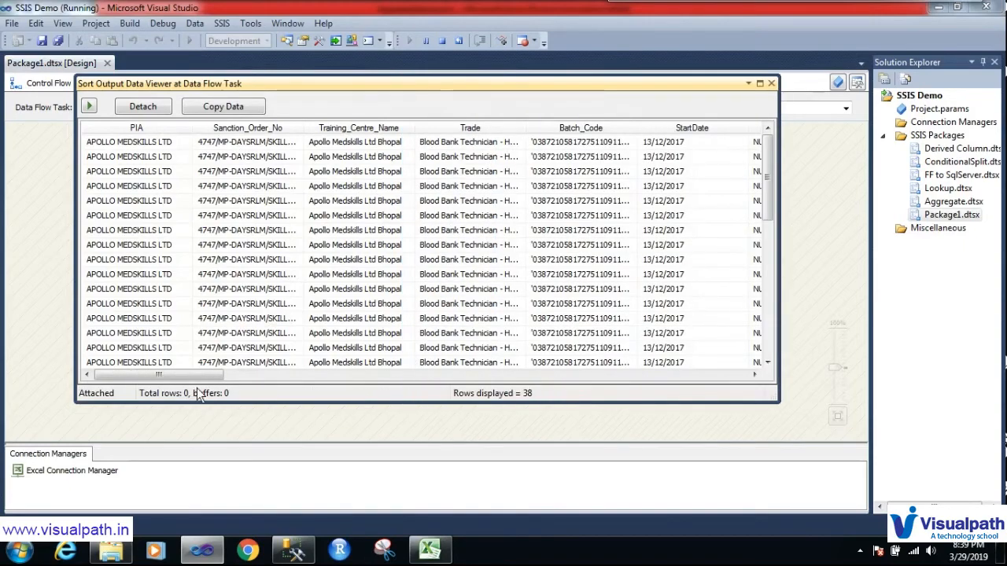
drag(180, 372, 362, 377)
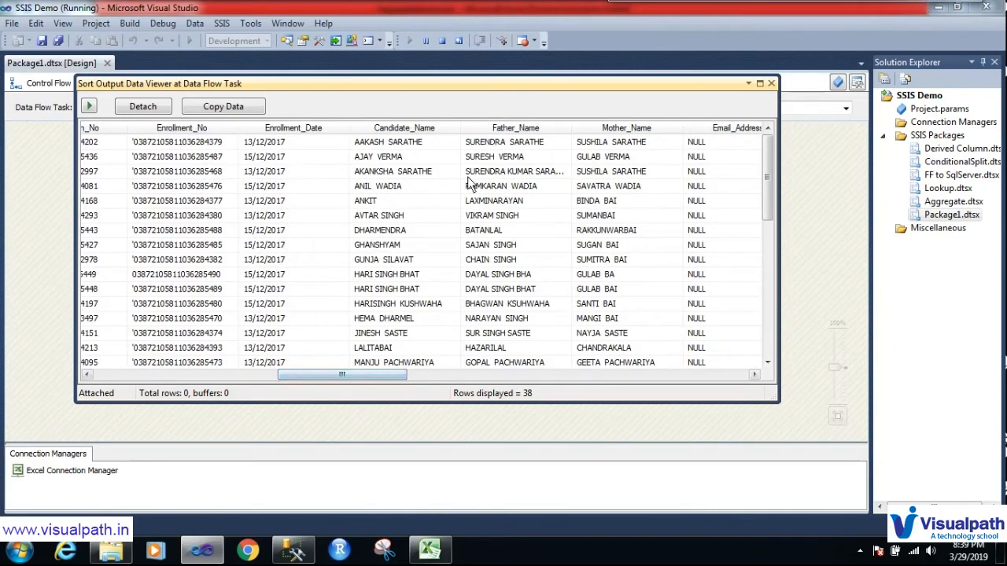
Step: Examine the order of the Candidate_Name values in the Sort output, close the data viewer and stop debugging
click(418, 147)
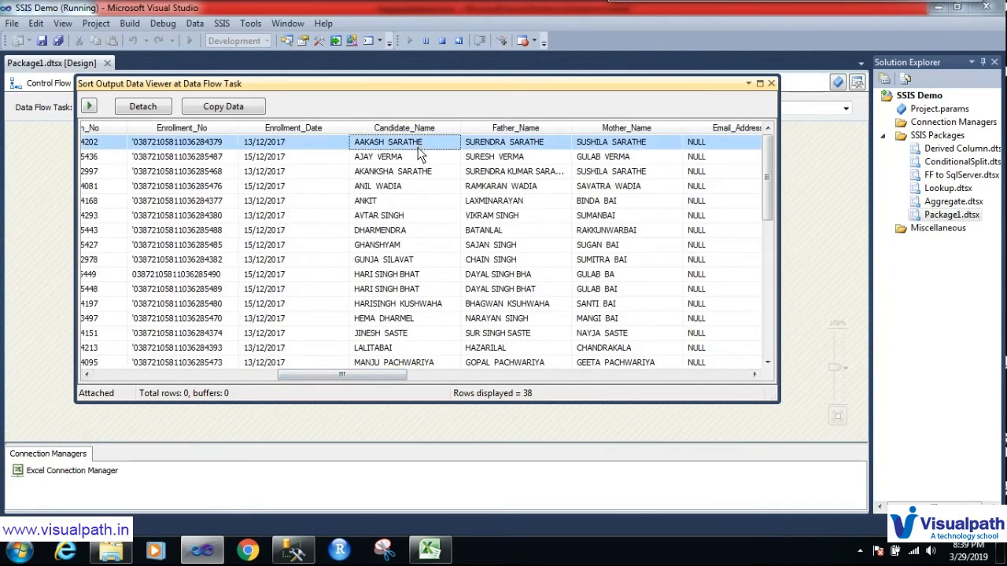
click(420, 158)
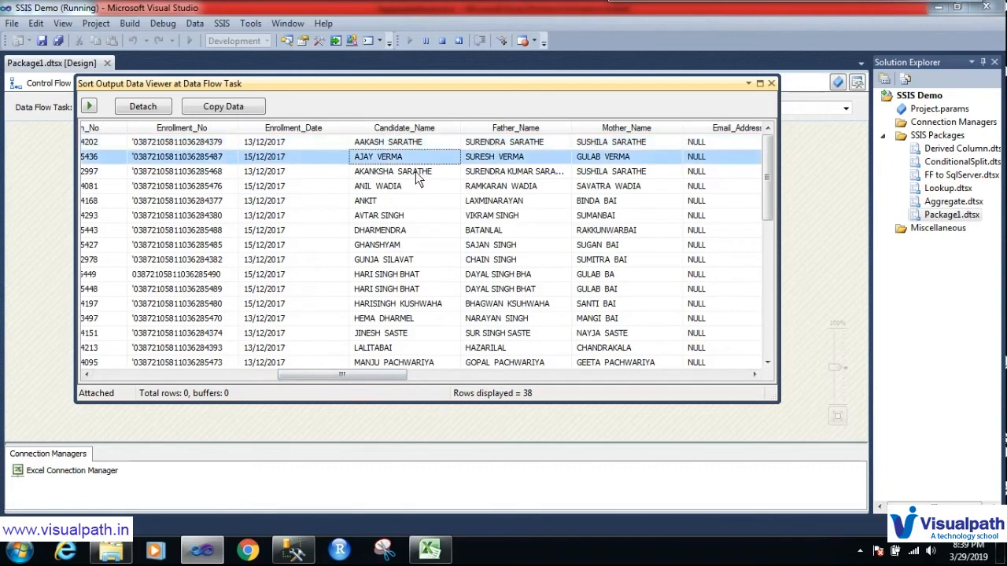
click(416, 173)
click(411, 188)
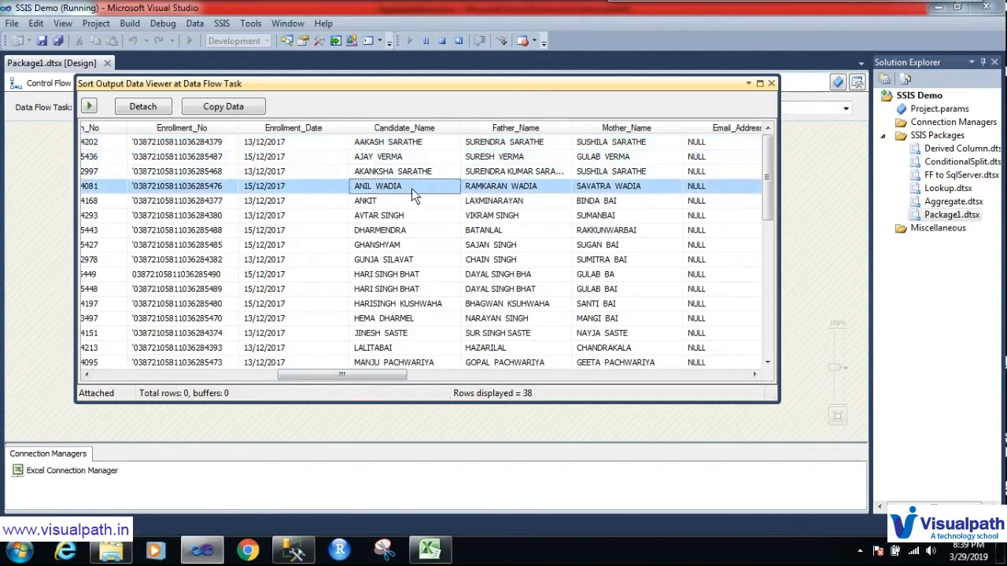
click(411, 197)
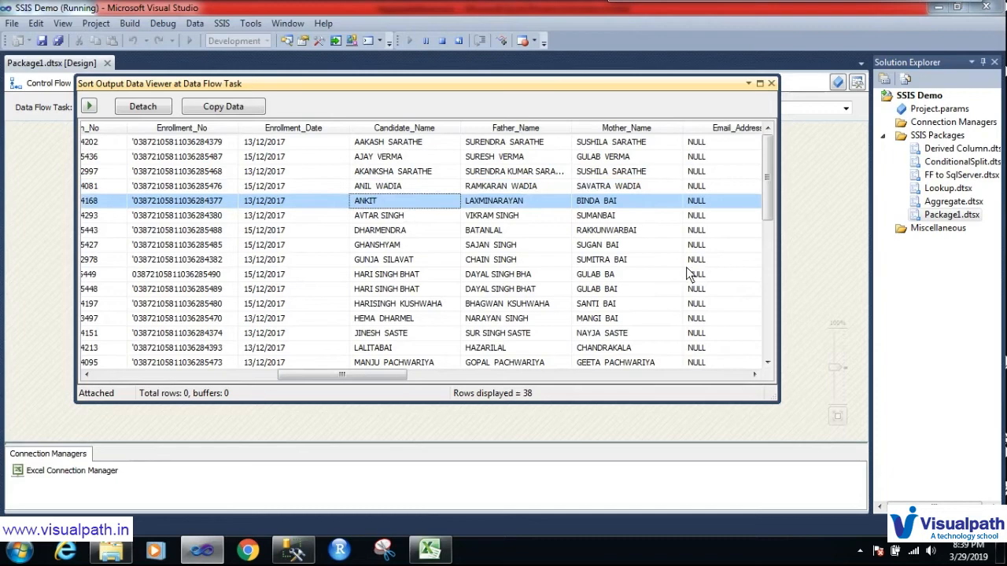
drag(766, 169, 759, 145)
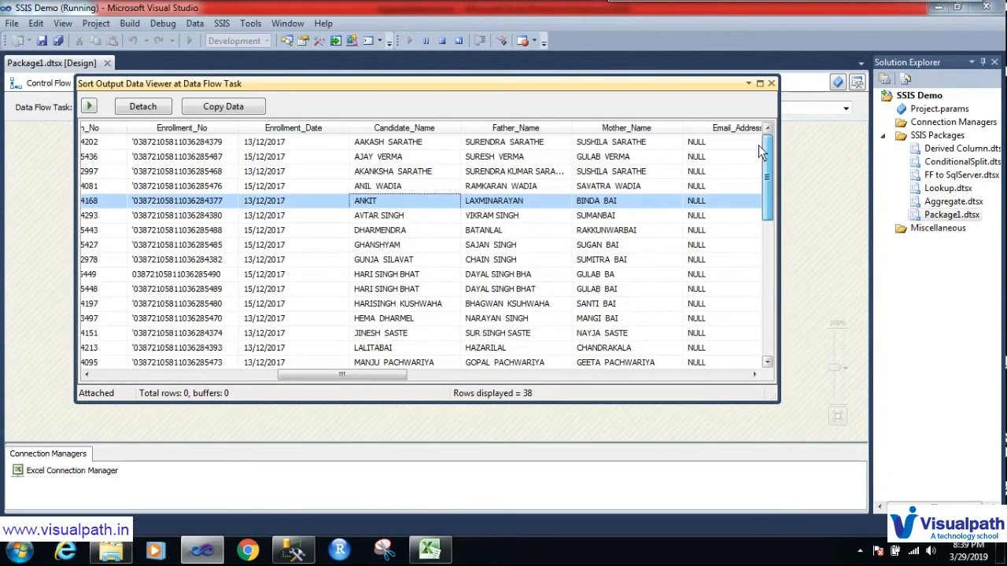
click(771, 83)
click(442, 41)
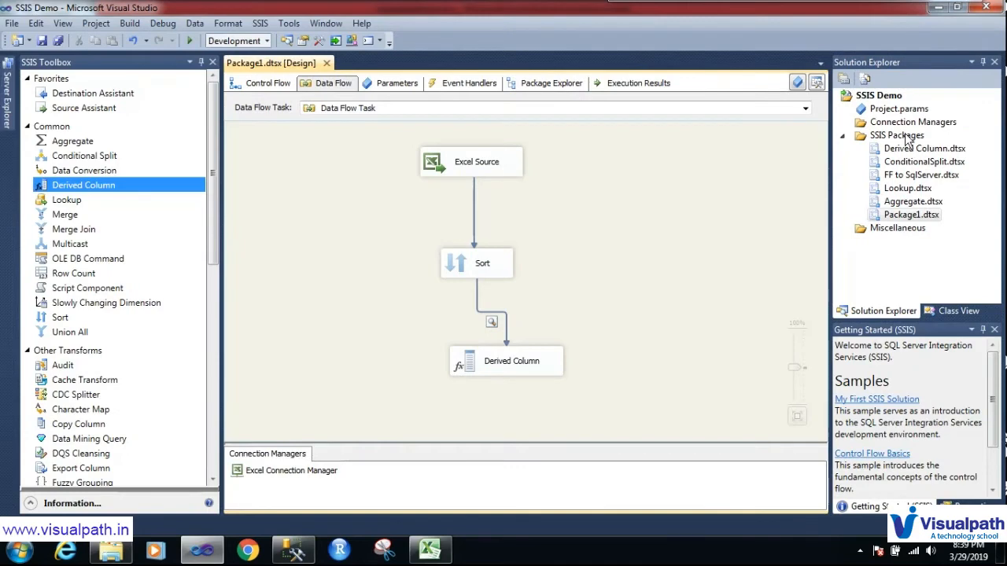
Step: Create another new SSIS package in the SSIS Demo project
right_click(900, 135)
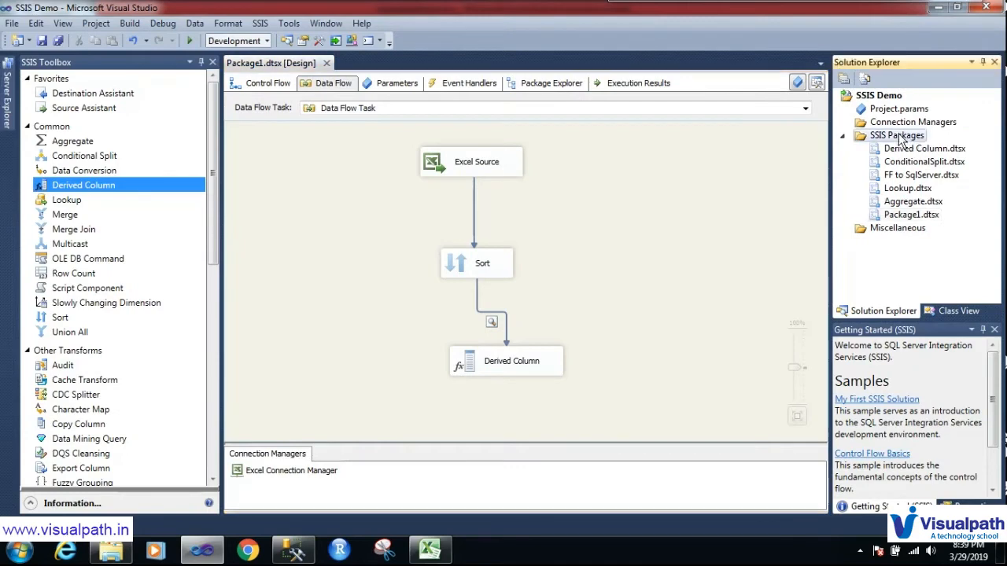
click(803, 143)
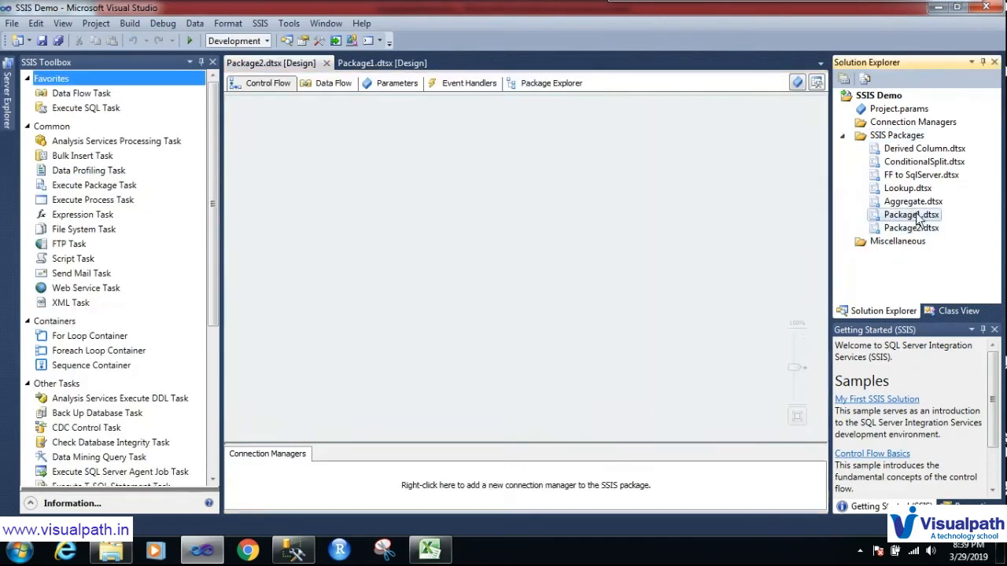
Step: Rename Package1.dtsx as Sort.dtsx, and close its designer with the changes saved
drag(920, 216, 880, 219)
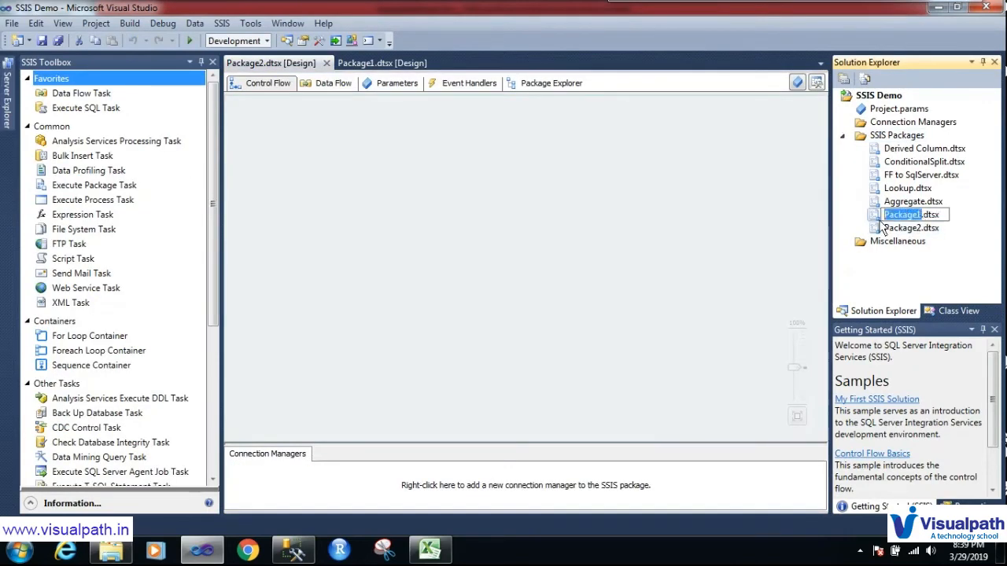
text(Sort)
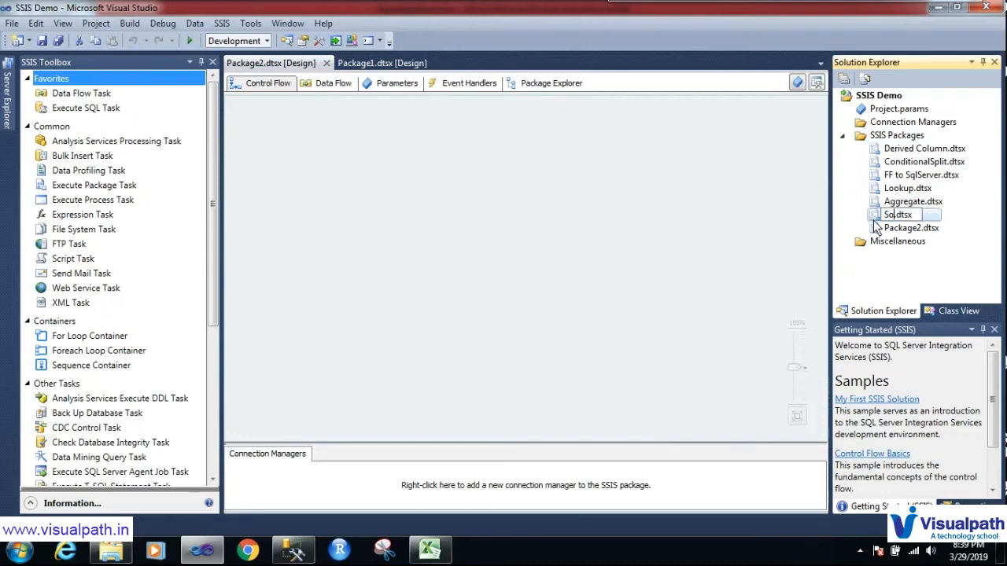
click(875, 227)
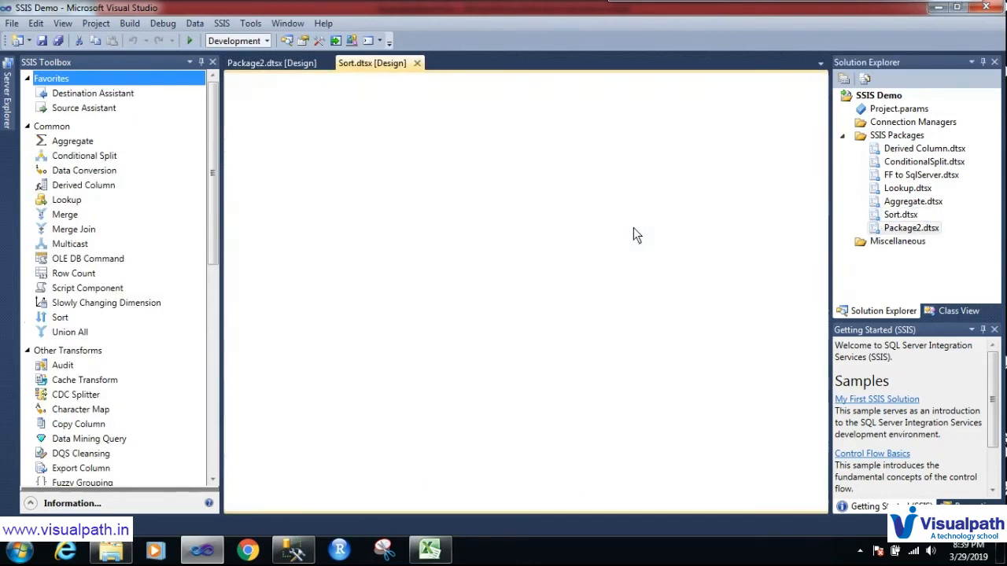
click(637, 332)
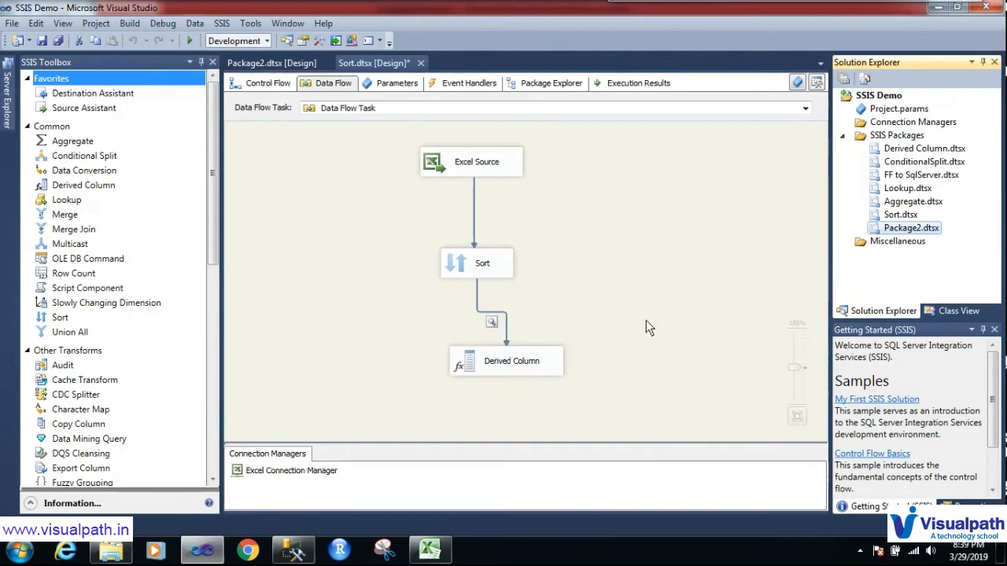
click(422, 63)
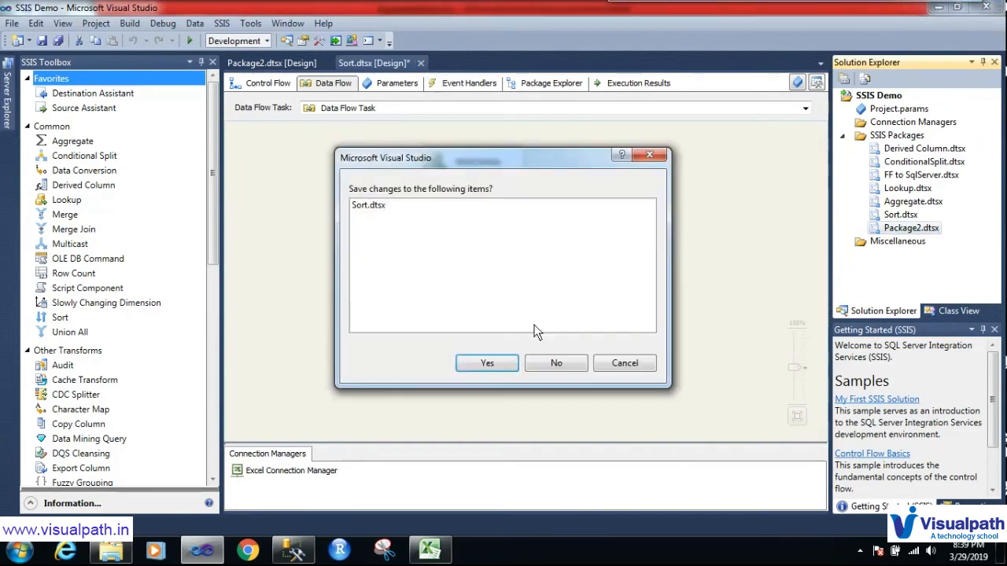
click(485, 362)
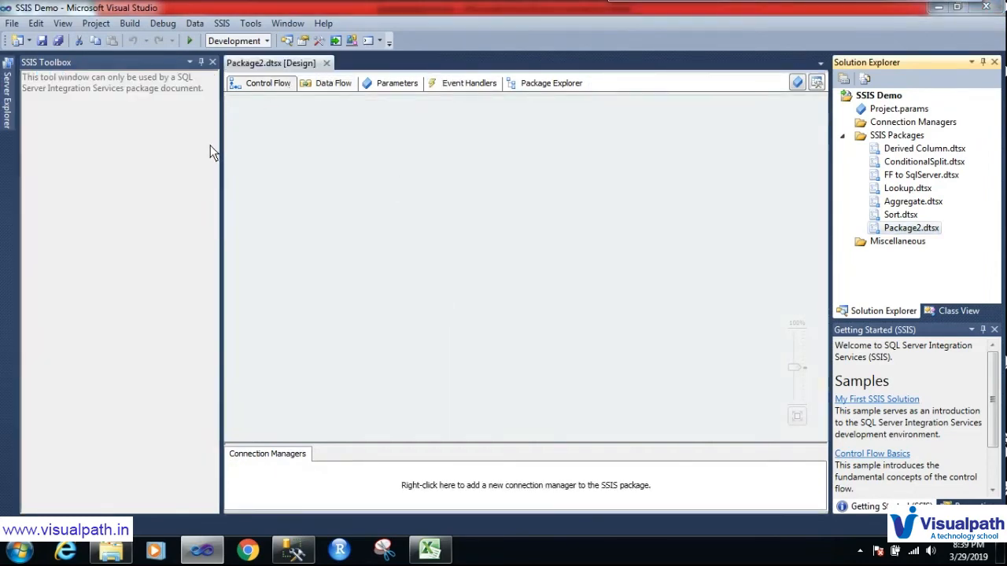
Step: Add a Data Flow Task to the control flow of Package2.dtsx and open it for editing
click(817, 84)
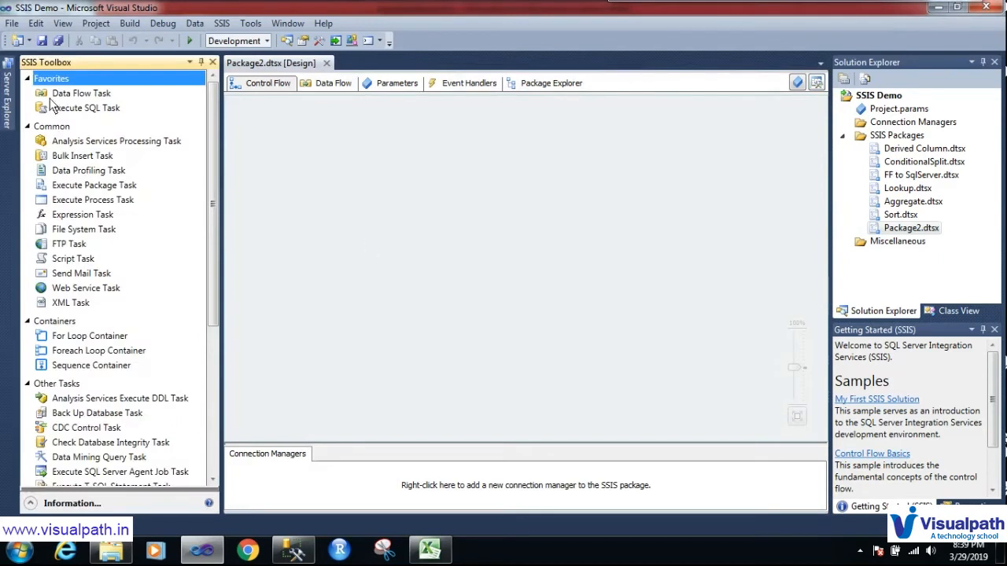
drag(79, 93, 387, 193)
double_click(435, 212)
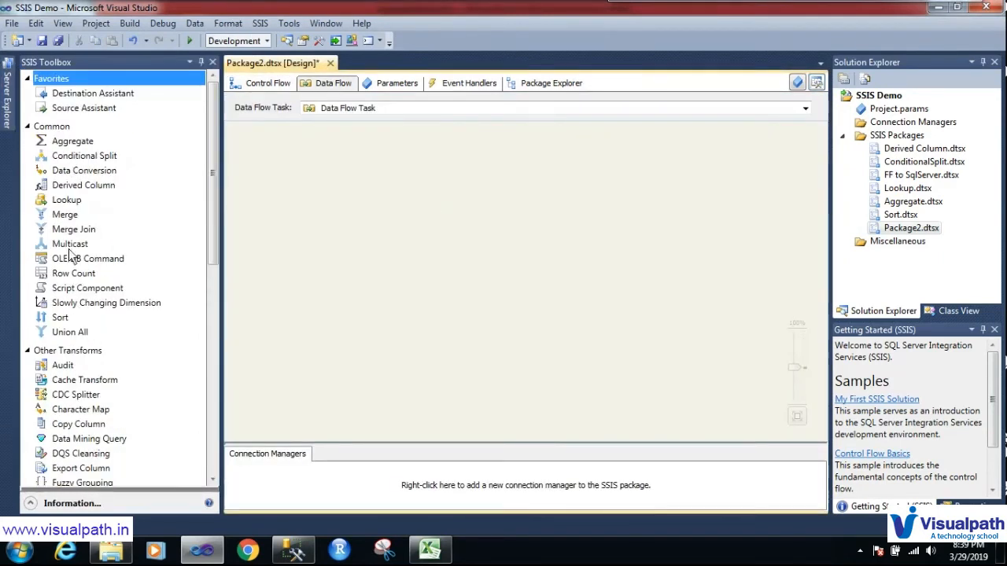
Step: Add a Merge transformation to the data flow and place an Excel Source above and to the left of it
drag(66, 214, 456, 246)
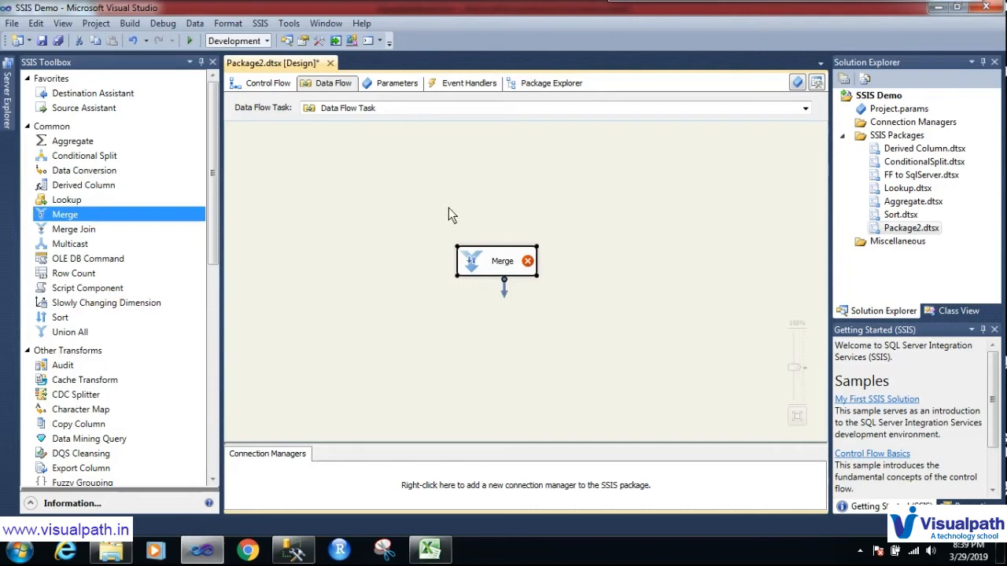
drag(217, 223, 206, 407)
click(76, 254)
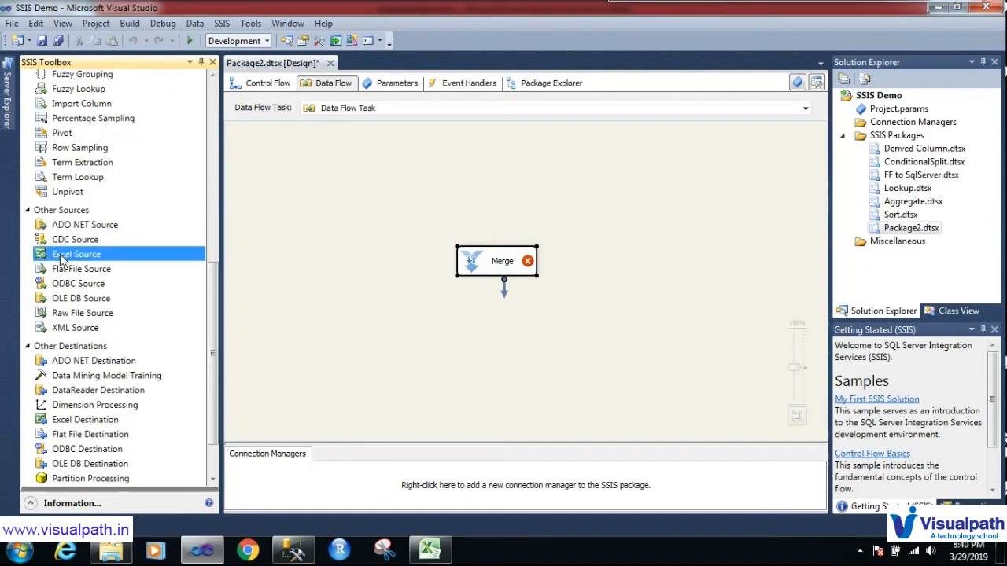
click(386, 165)
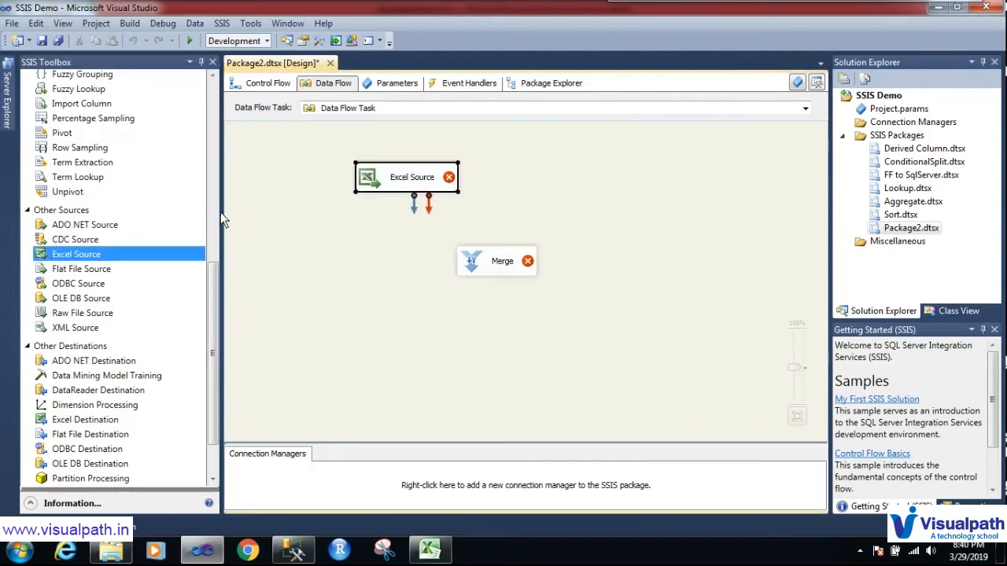
Step: Add a Flat File Source beside the Excel Source and move the Merge transformation lower to leave room beneath the sources
click(82, 269)
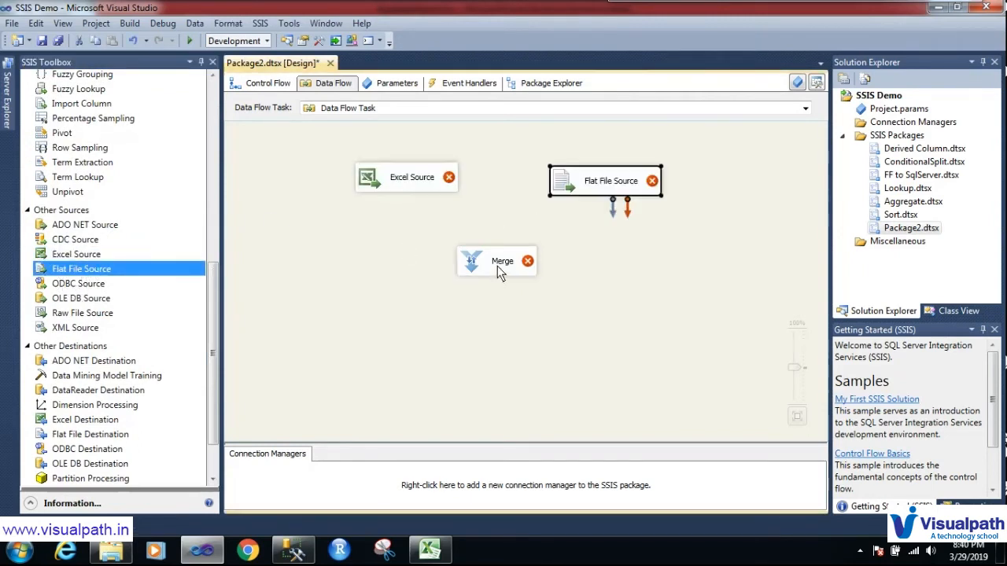
drag(497, 266, 500, 351)
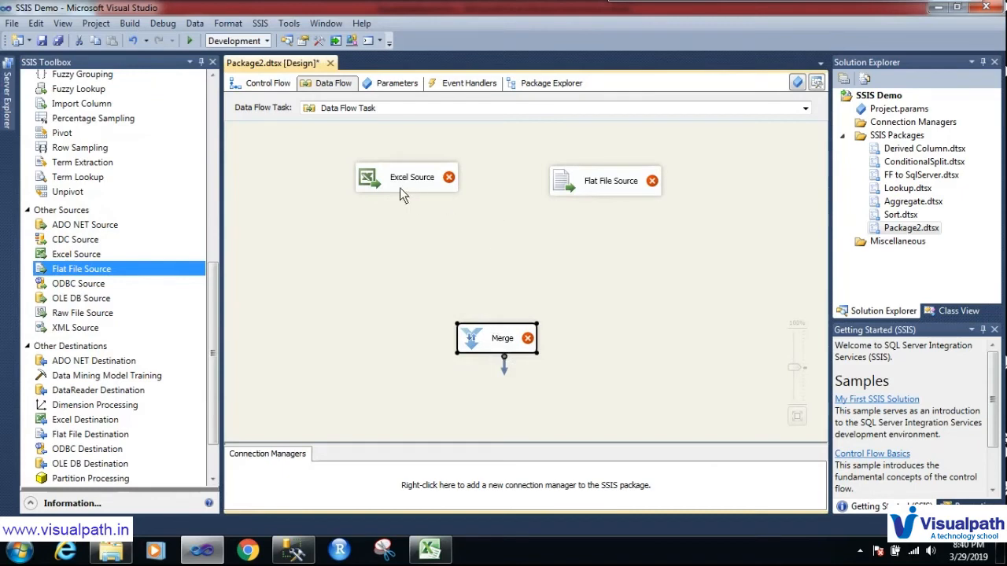
Step: Create a new Excel connection manager for the Excel Source, pointing to D:\SSIS Projects\Input\AggregateInput.xlsx
mouse_move(399, 189)
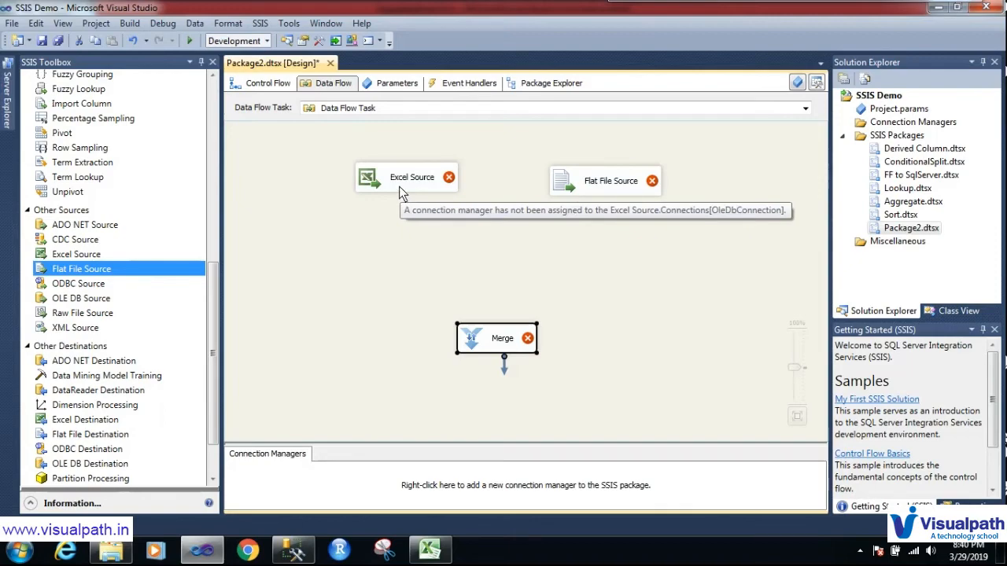
double_click(399, 186)
click(766, 182)
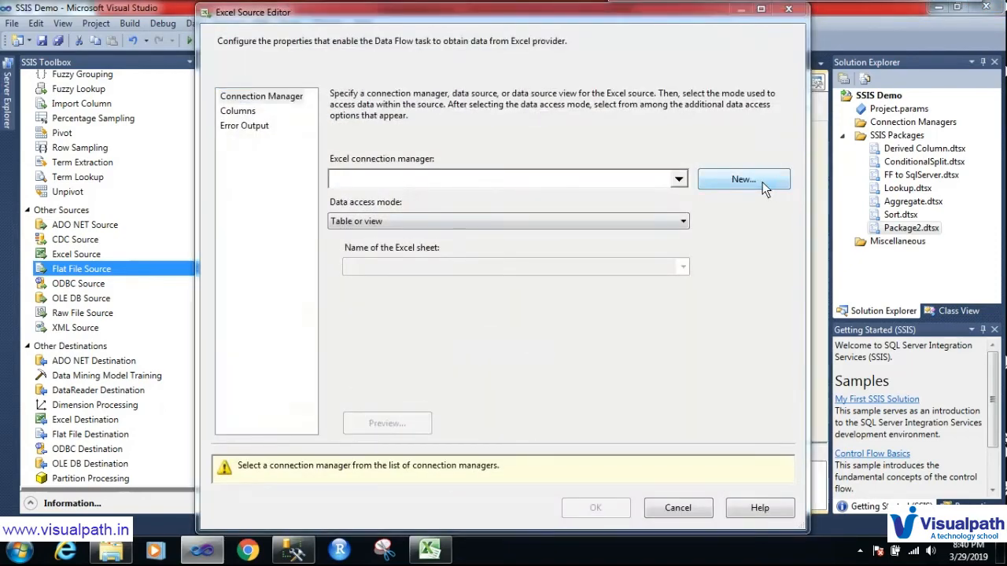
click(699, 220)
double_click(189, 163)
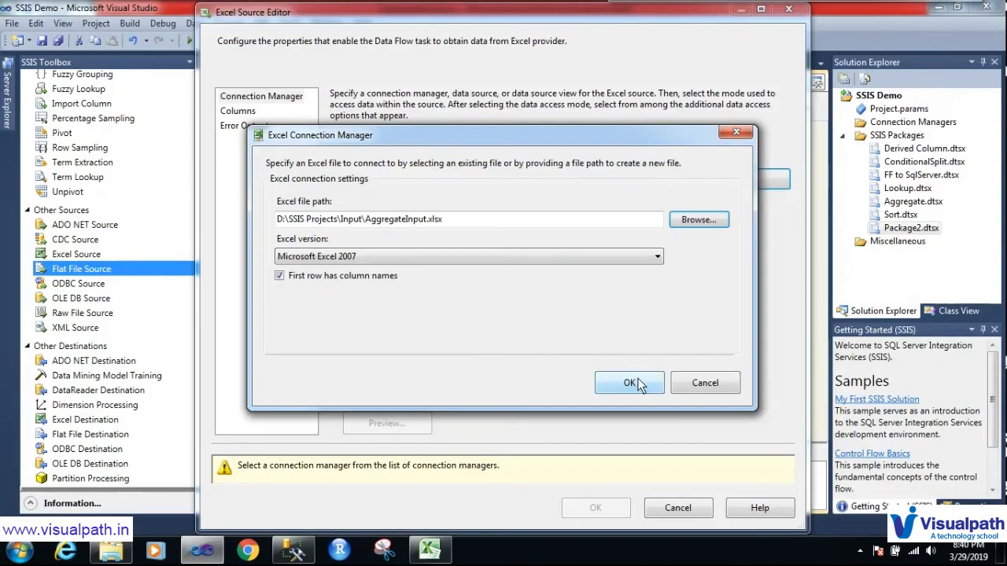
click(632, 383)
Step: Select the first sheet of the workbook for the Excel Source and accept the Name, Dept, Salary and Location columns
click(683, 268)
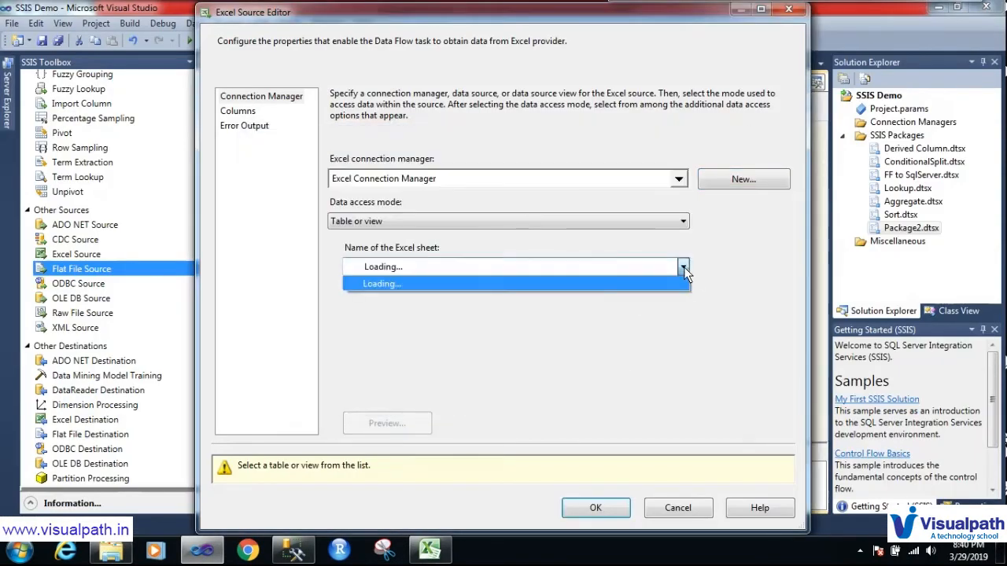
click(396, 281)
click(245, 111)
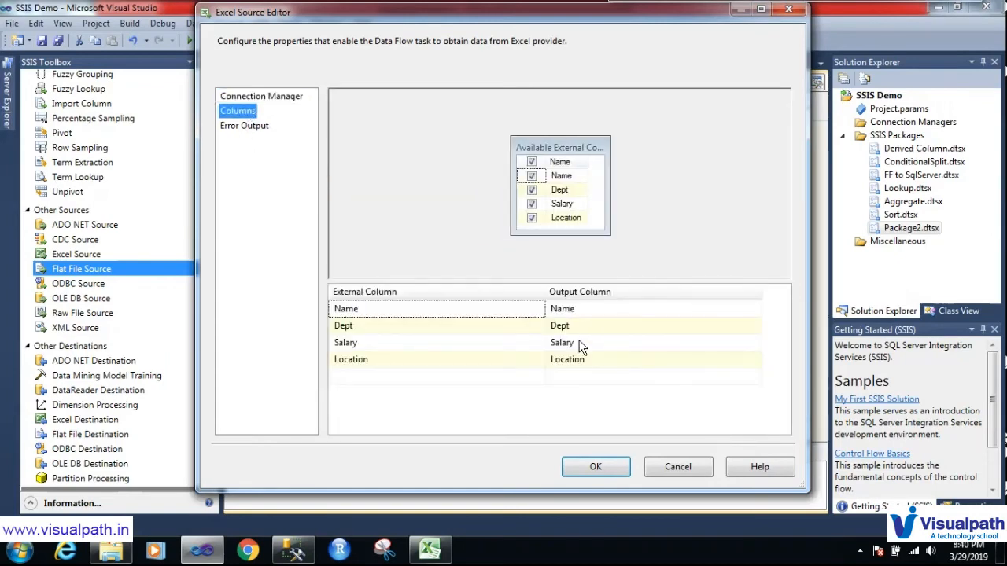
click(614, 470)
Step: Configure the Flat File Source with a new connection to AggregateInput.txt in the Input folder, keeping the comma delimiter and all four columns
double_click(609, 182)
click(760, 132)
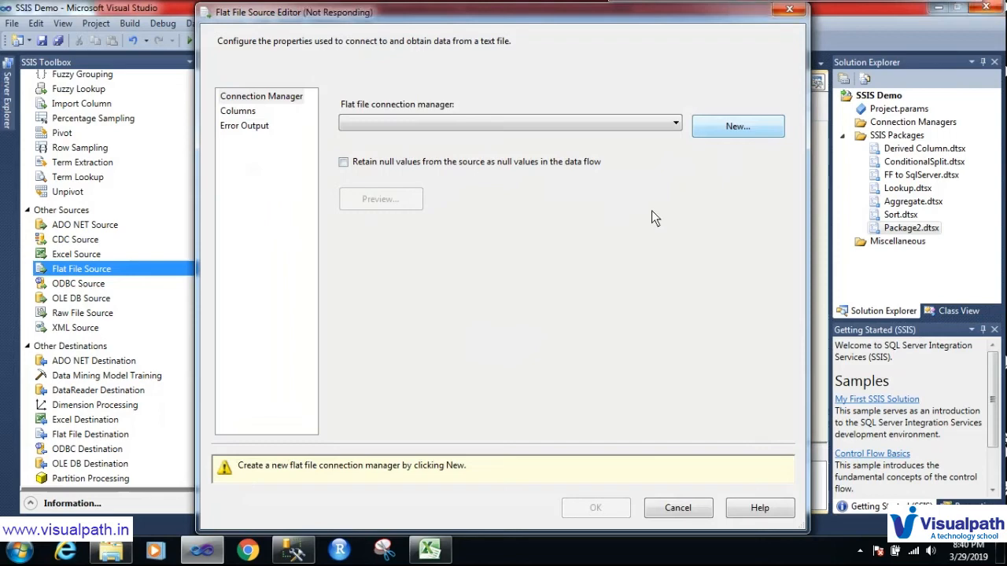
click(691, 174)
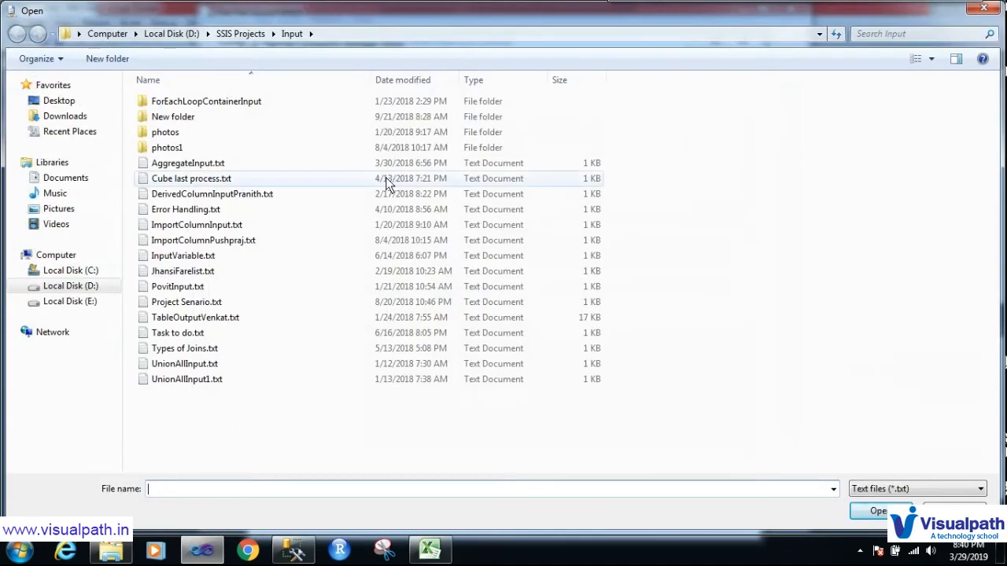
click(218, 164)
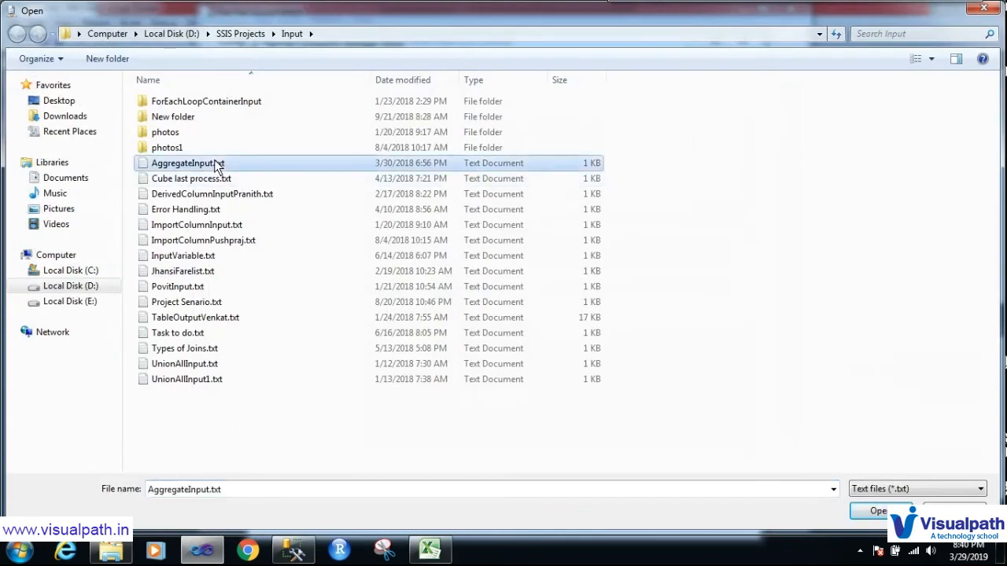
double_click(218, 165)
click(307, 161)
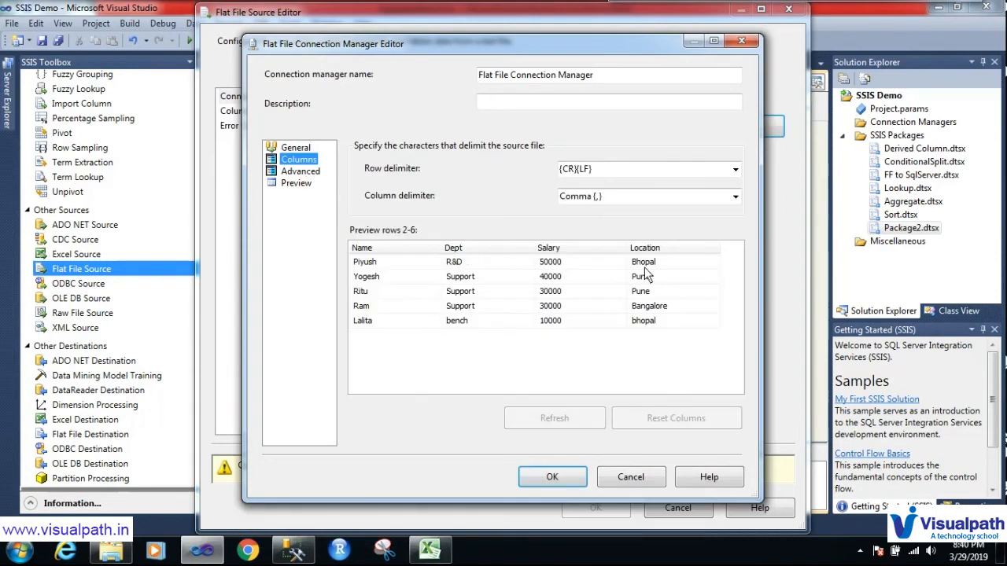
click(565, 480)
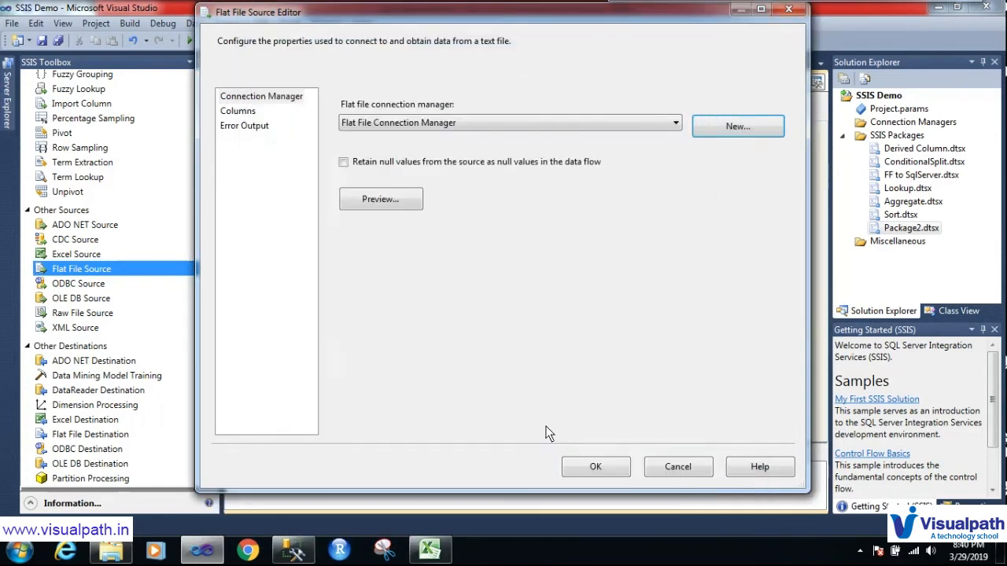
click(238, 111)
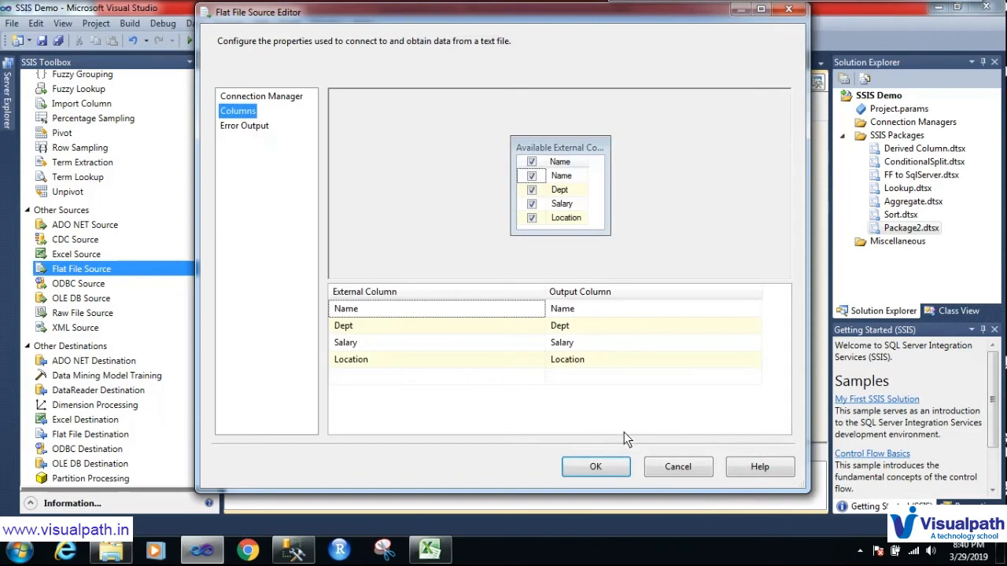
click(596, 467)
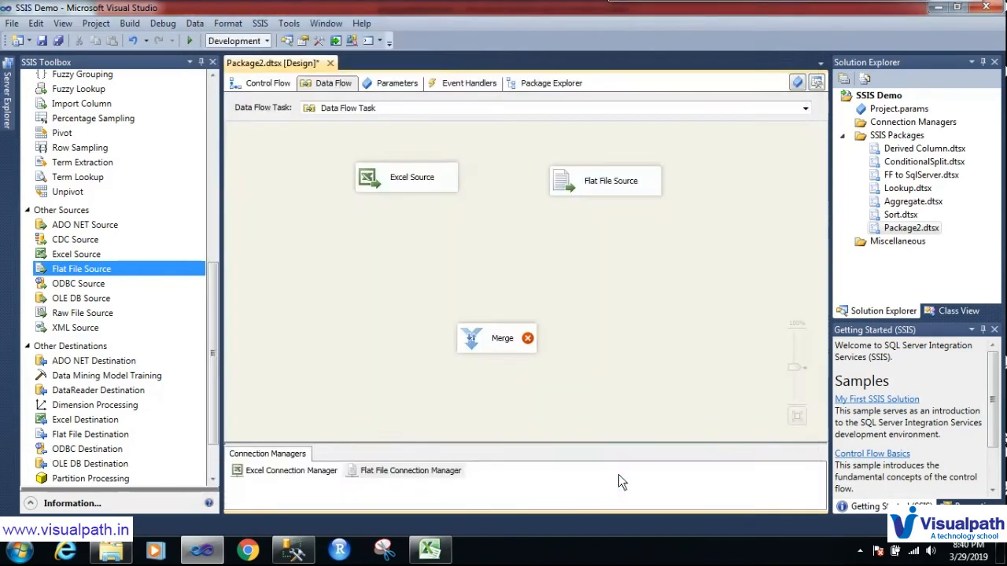
Step: Connect the Excel Source directly to Merge Input 1 and the Flat File Source to the other Merge input, and try to edit the Merge
click(409, 196)
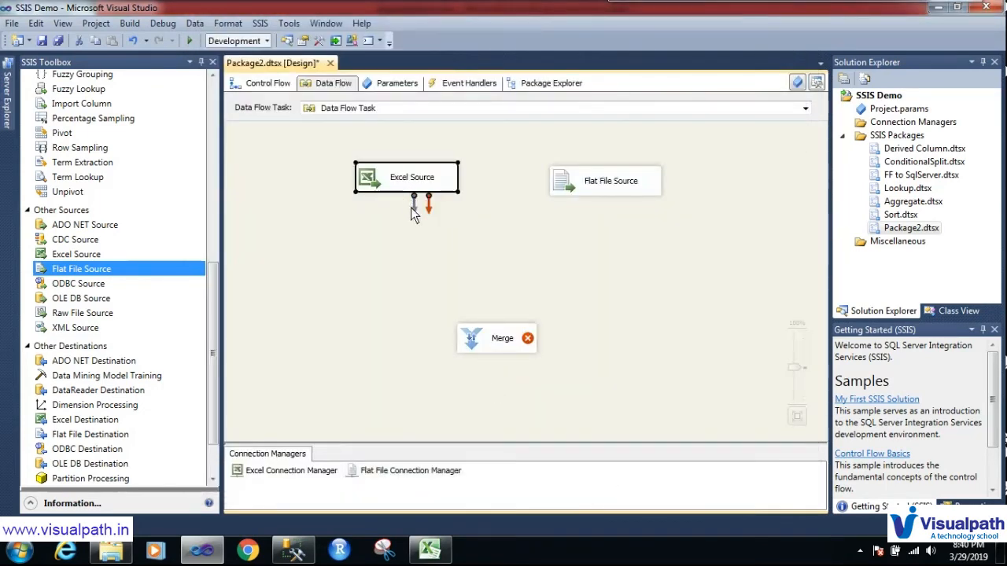
drag(413, 203, 491, 340)
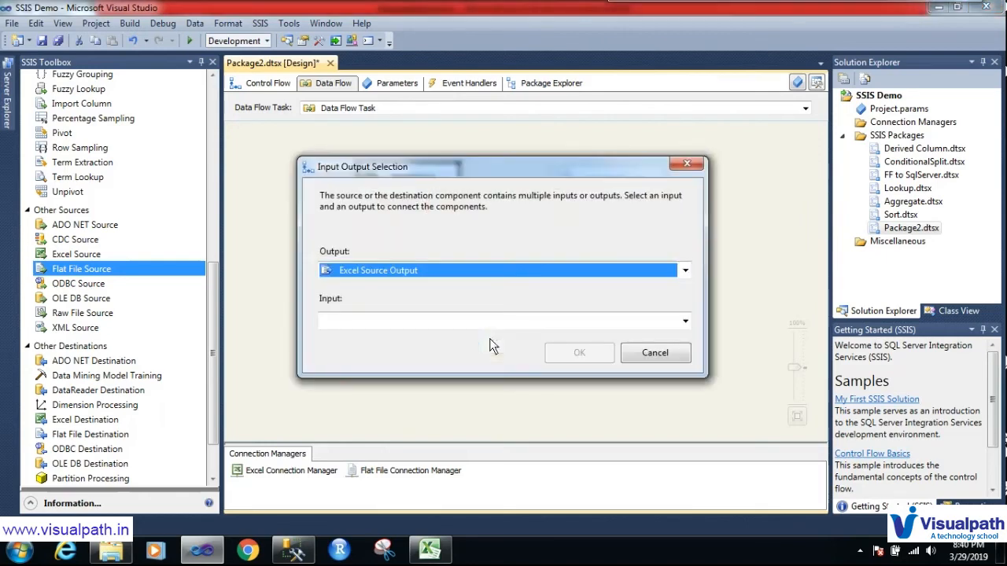
click(547, 323)
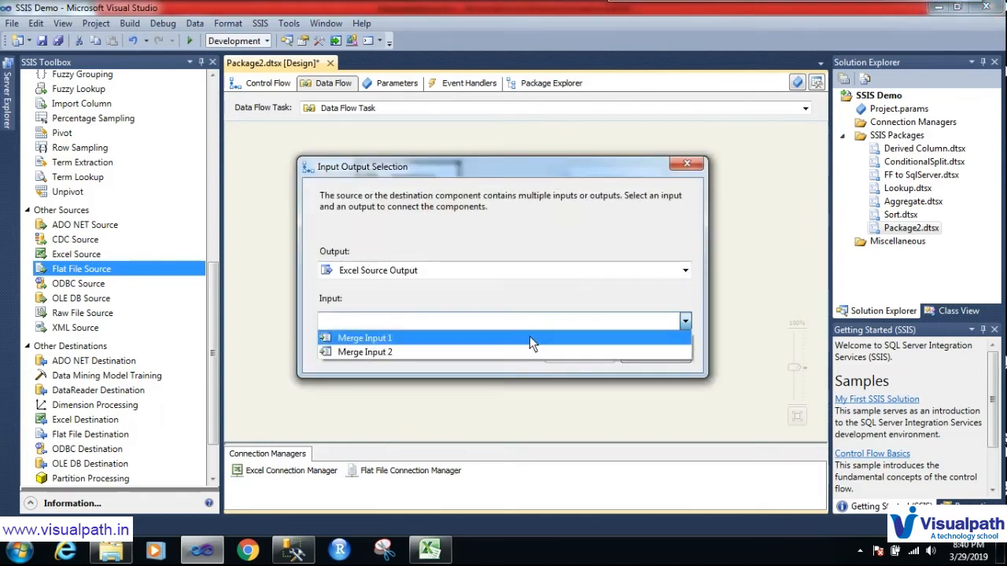
click(531, 339)
click(579, 354)
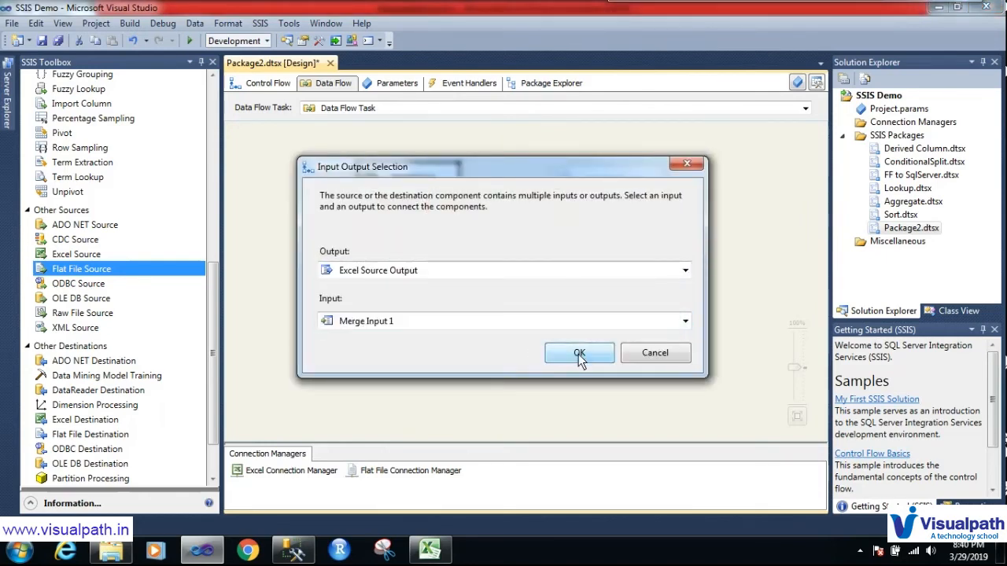
click(606, 188)
drag(615, 214, 517, 339)
double_click(497, 341)
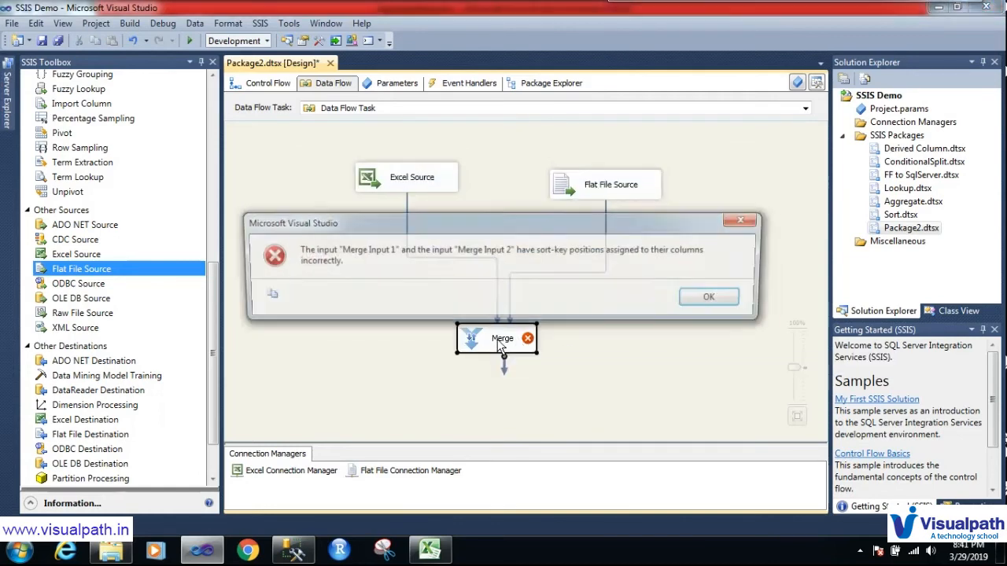
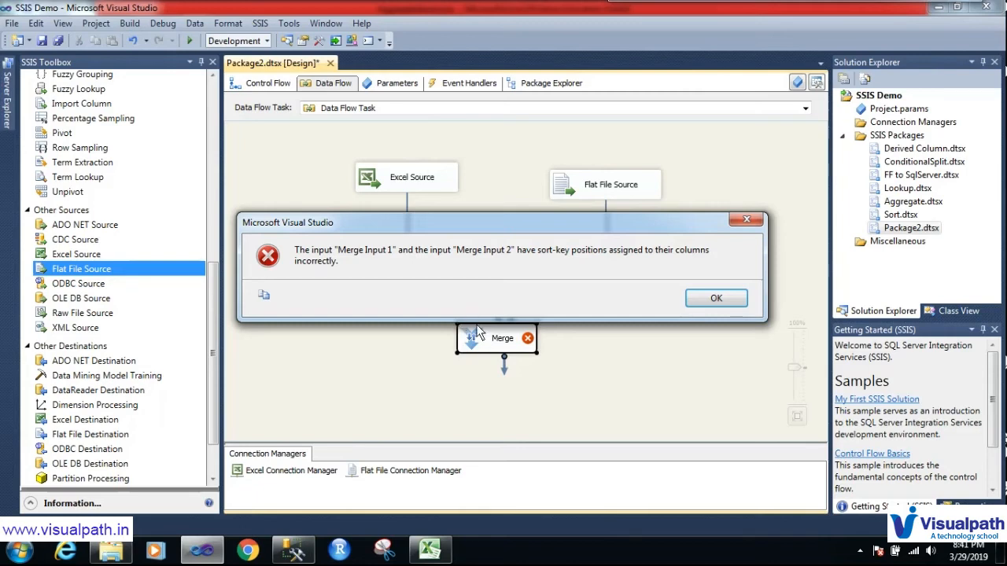
click(714, 299)
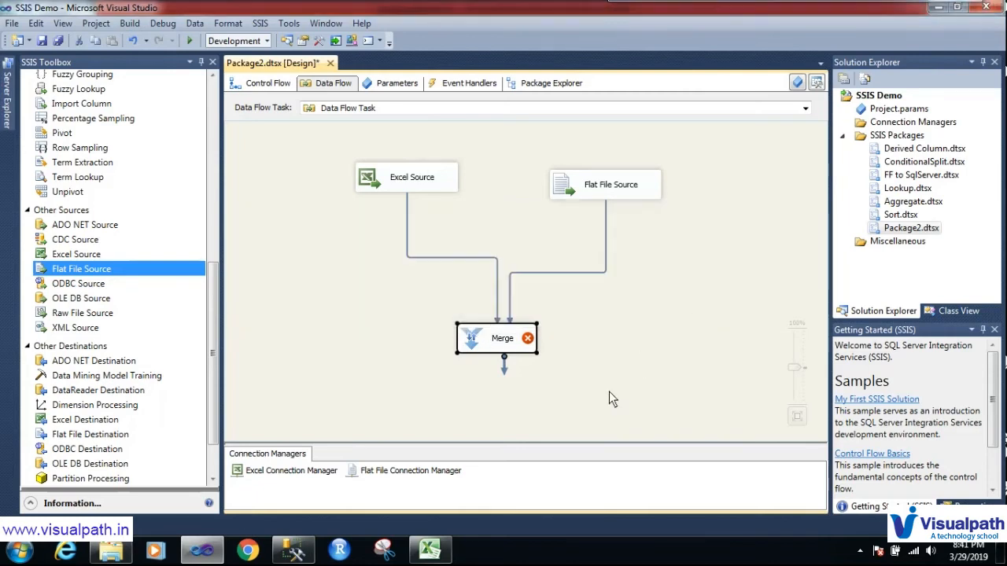
Step: Delete the two direct paths from the Excel Source and the Flat File Source to the Merge transformation
click(499, 271)
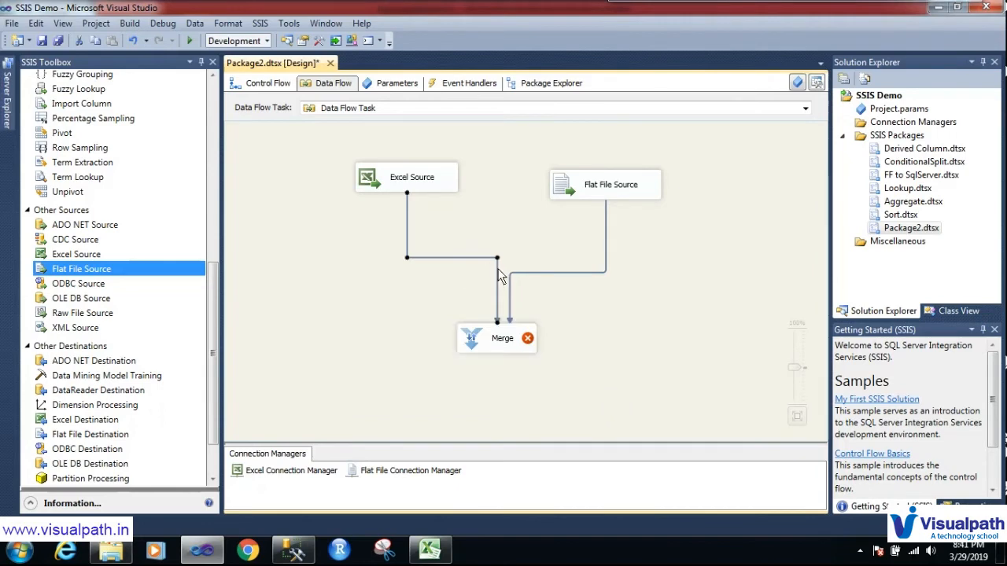
key(Delete)
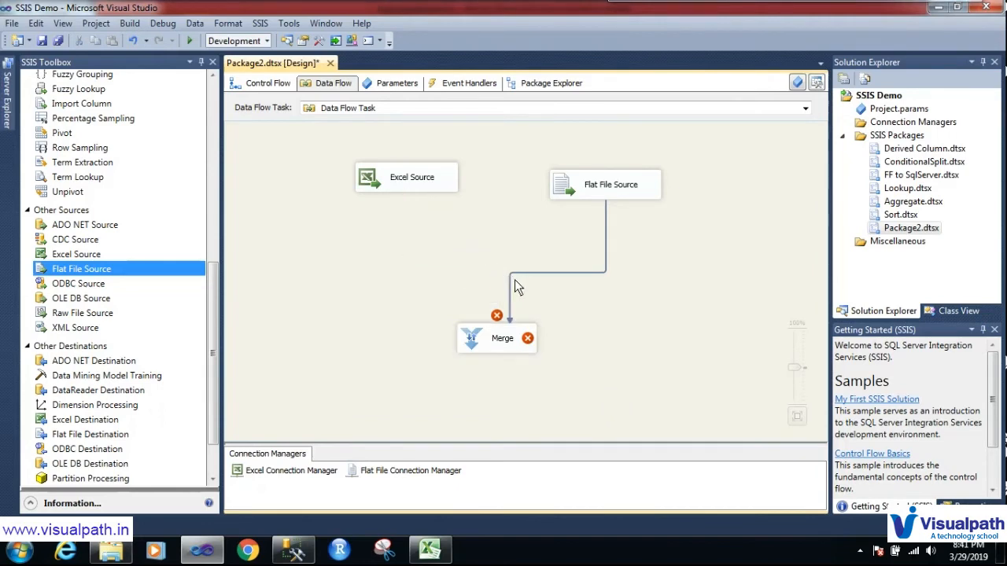
click(511, 285)
key(Delete)
Step: Add two Sort transformations to the data flow, one below the Excel Source and one below the Flat File Source
click(214, 165)
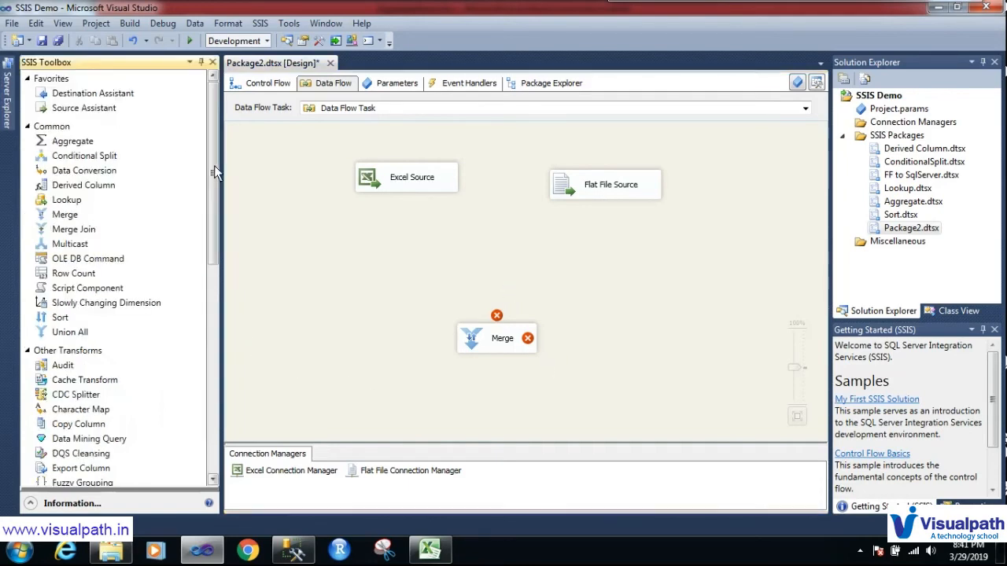
click(94, 316)
drag(94, 317, 367, 239)
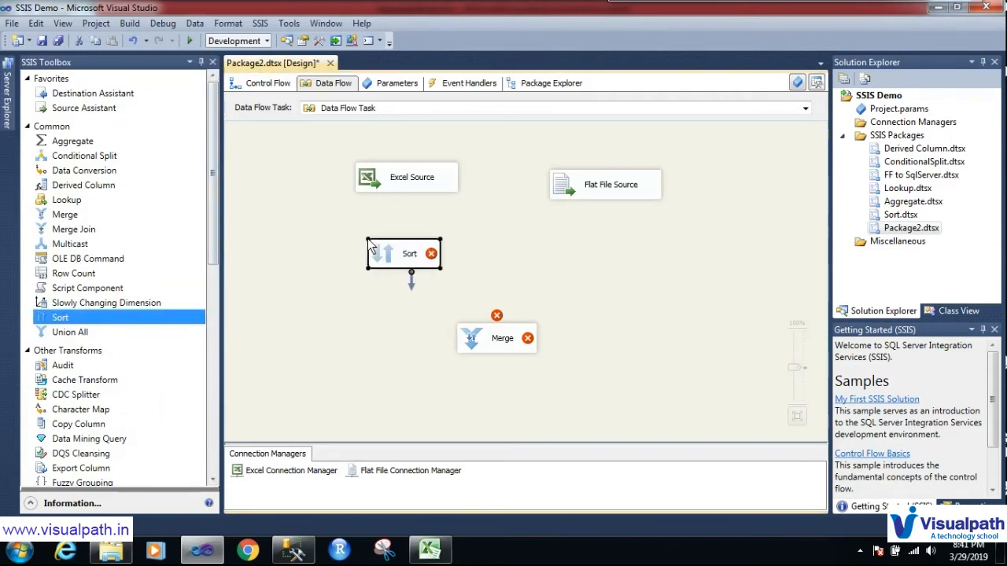
drag(96, 317, 575, 243)
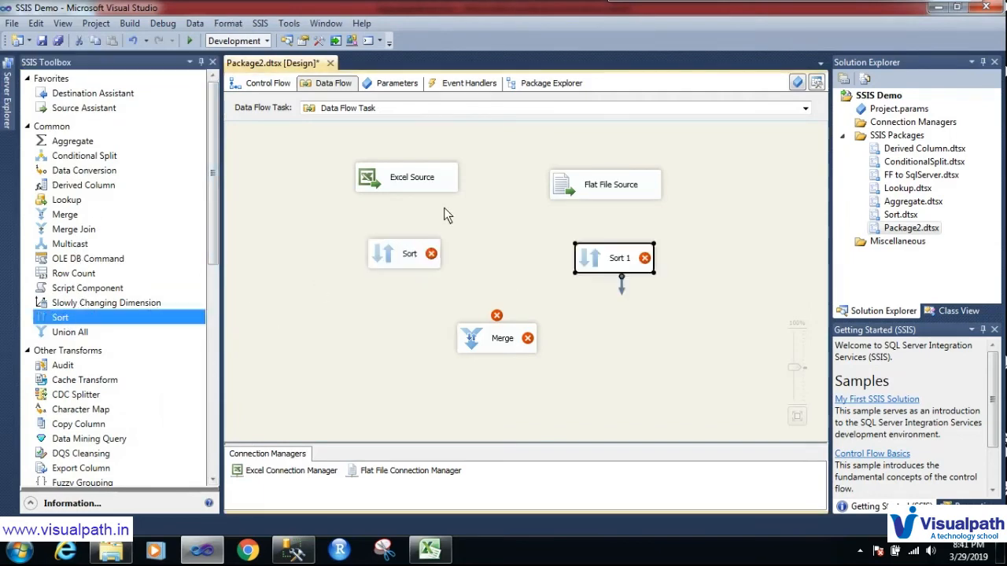
Step: Connect the Excel Source to the Sort below it and sort by the Name column in ascending order
click(414, 183)
drag(414, 211, 407, 251)
double_click(398, 258)
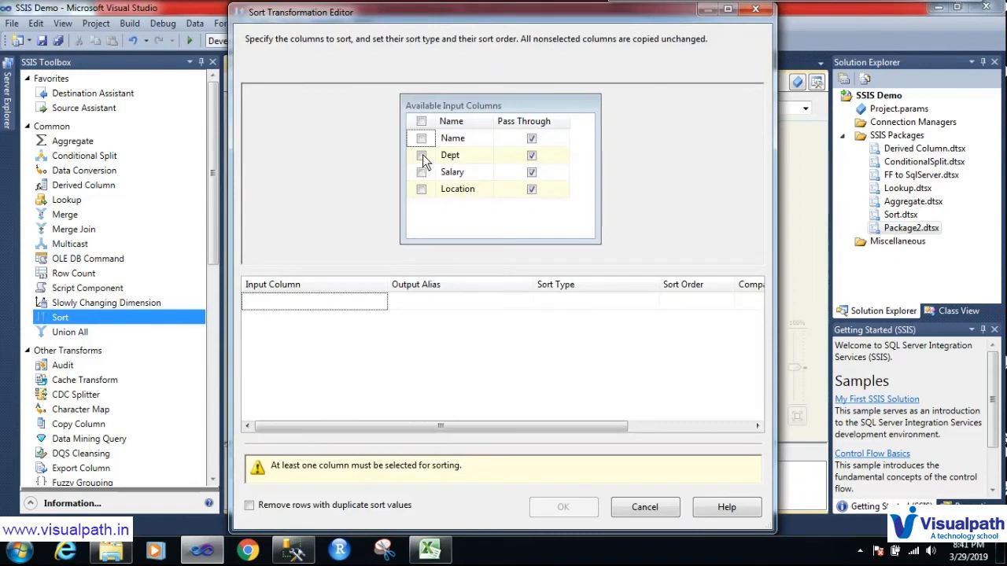
click(422, 138)
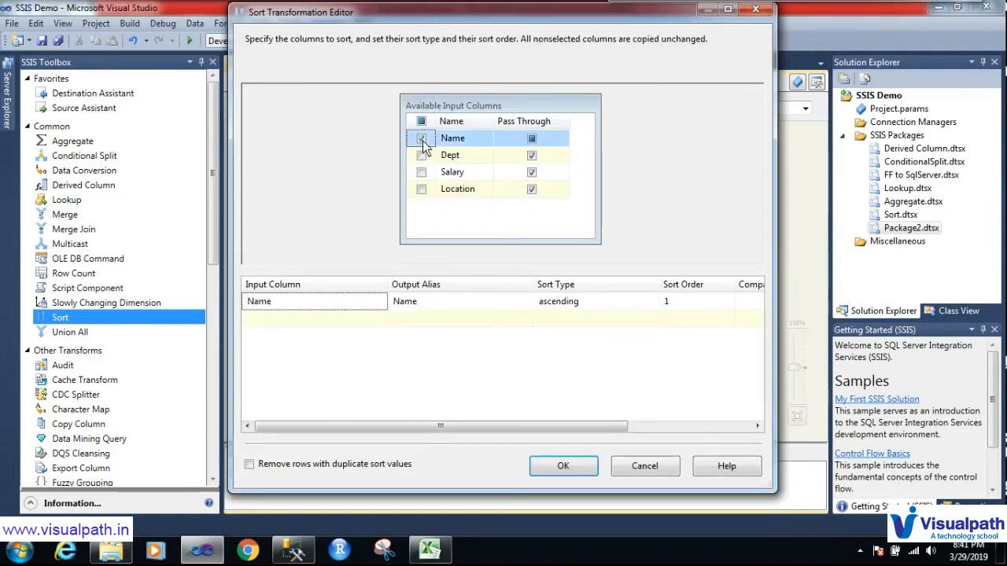
click(563, 466)
Step: Connect the Flat File Source to the Sort 1 transformation and sort by the Name column in ascending order
click(606, 187)
drag(612, 211, 616, 261)
double_click(599, 264)
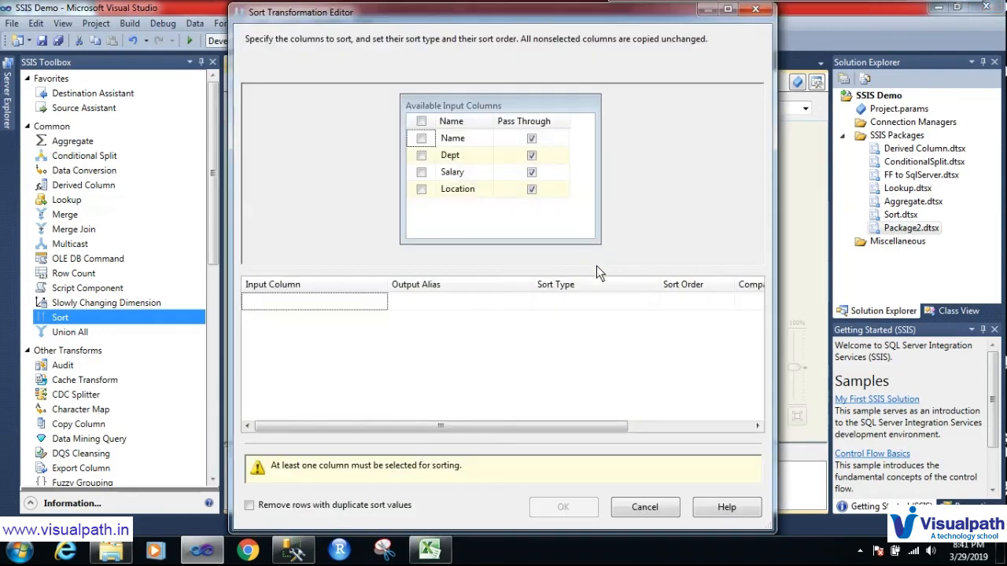
click(421, 137)
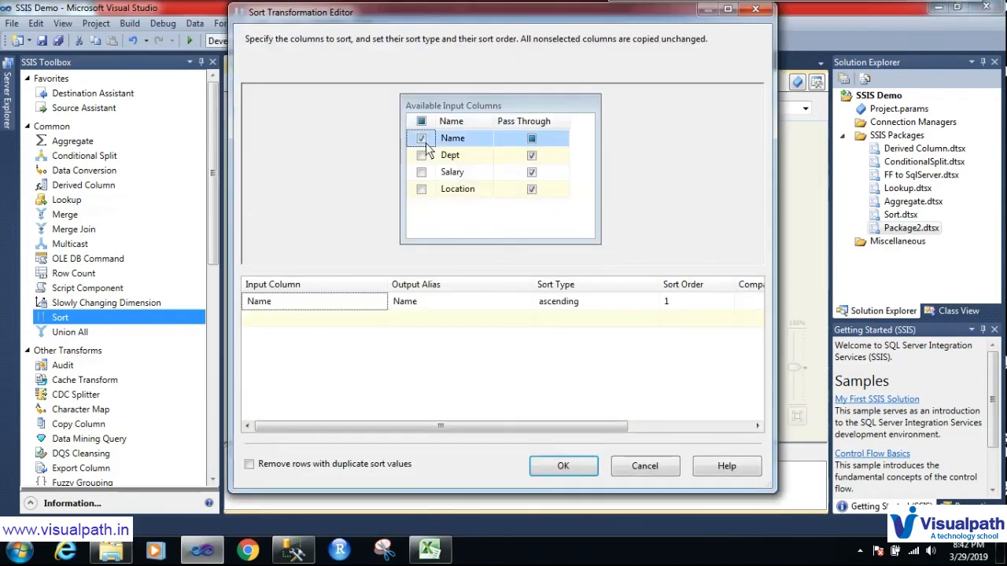
click(564, 465)
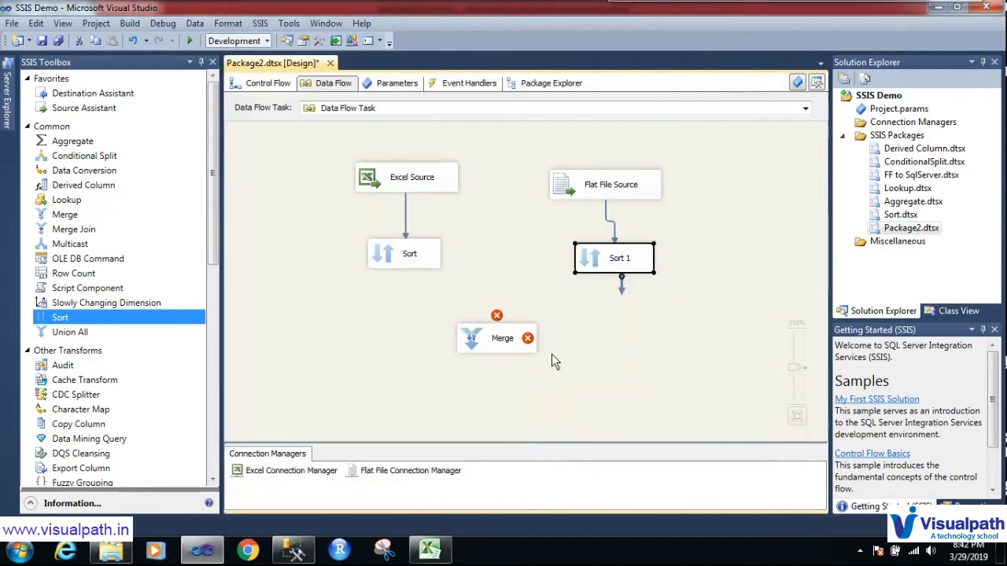
Step: Connect Sort to Merge Input 1 and Sort 1 to the remaining Merge input, and open the Merge transformation for editing
click(406, 263)
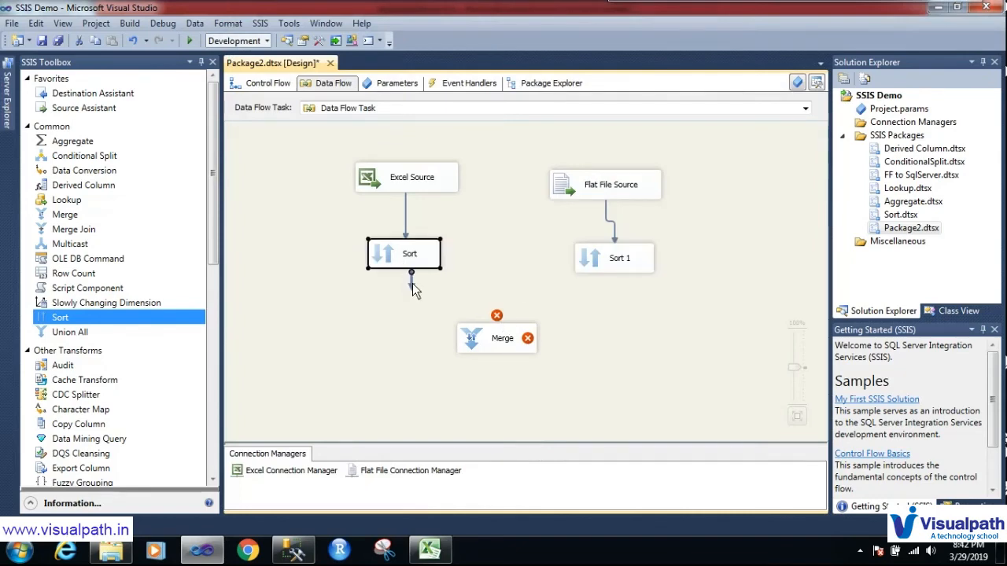
drag(412, 293, 481, 334)
click(504, 317)
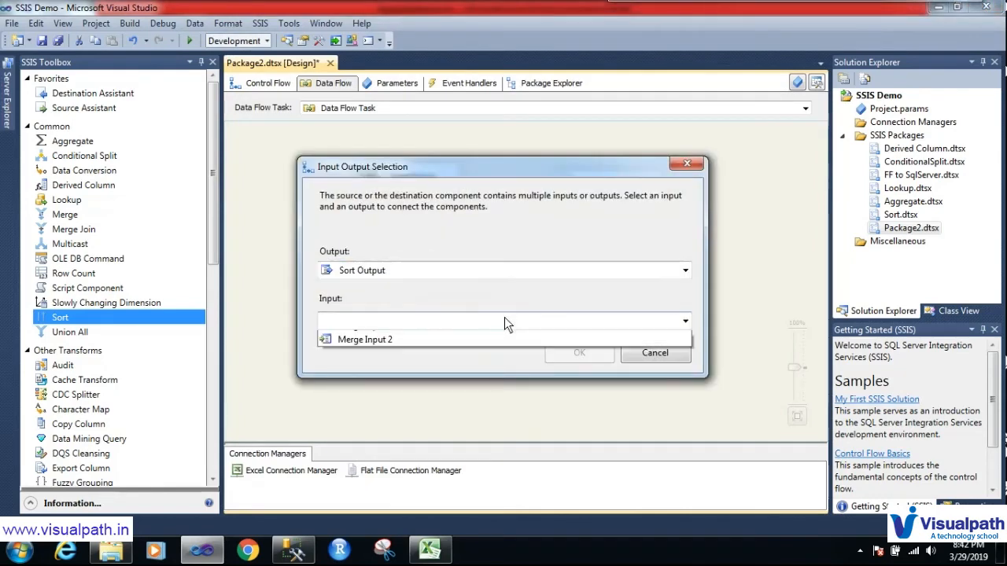
click(504, 337)
click(588, 355)
click(616, 270)
drag(622, 286, 502, 338)
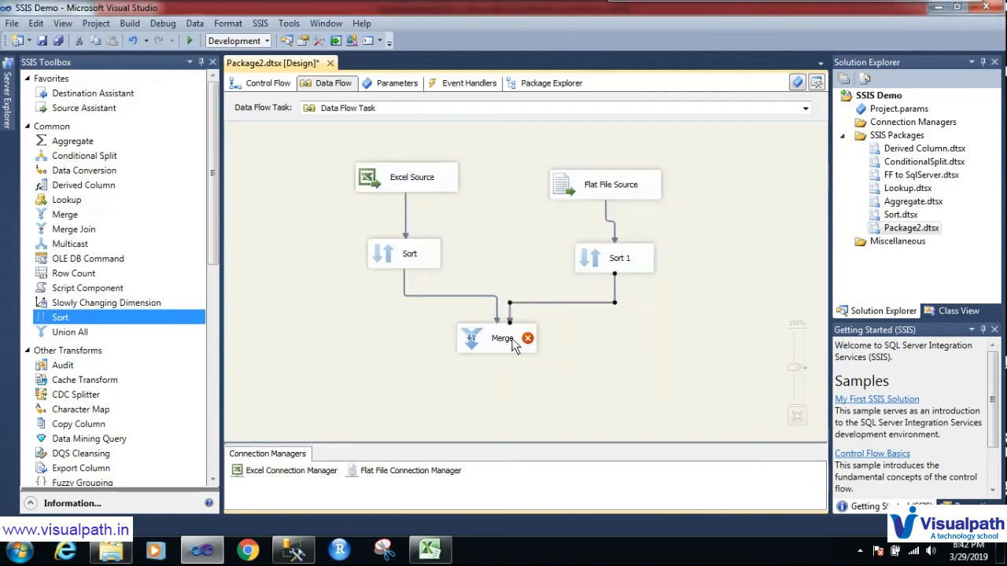
double_click(500, 347)
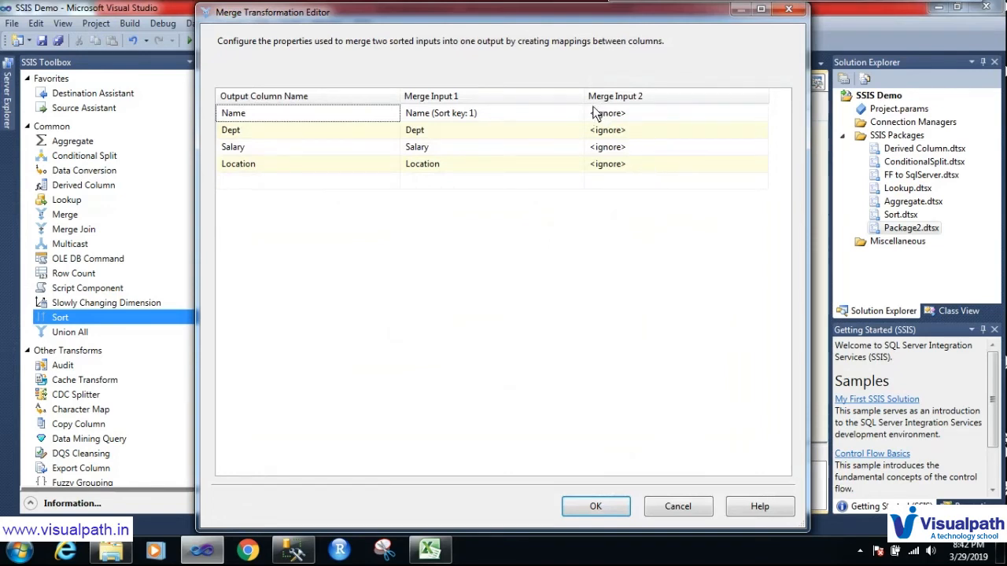
Step: Circle the Merge Input 2 column temporarily, and try to map its Name (Sort key: 1) column to the Name output column
key(ctrl+2)
mouse_move(591, 92)
mouse_down()
mouse_move(586, 201)
mouse_move(597, 86)
mouse_move(587, 95)
mouse_up()
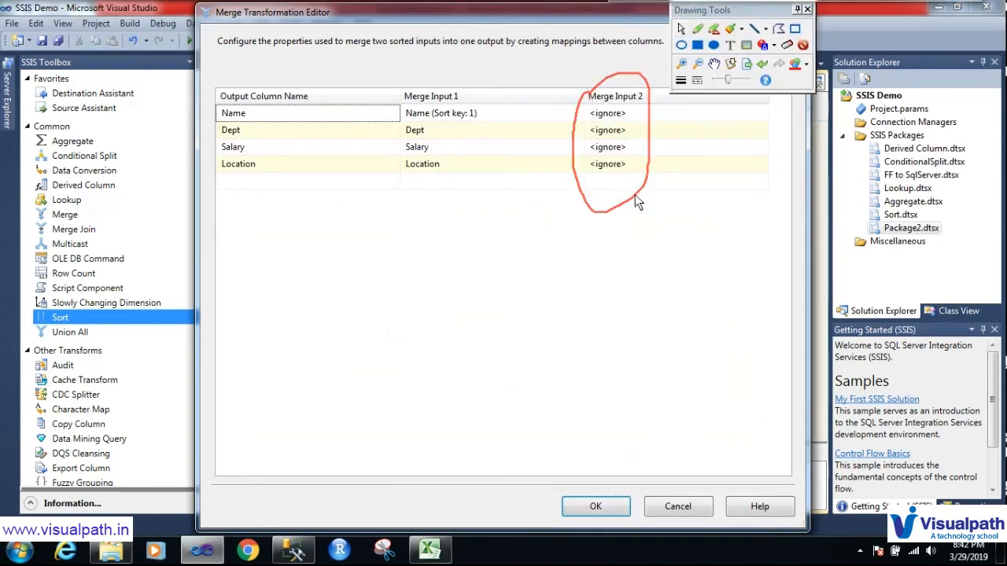
key(Escape)
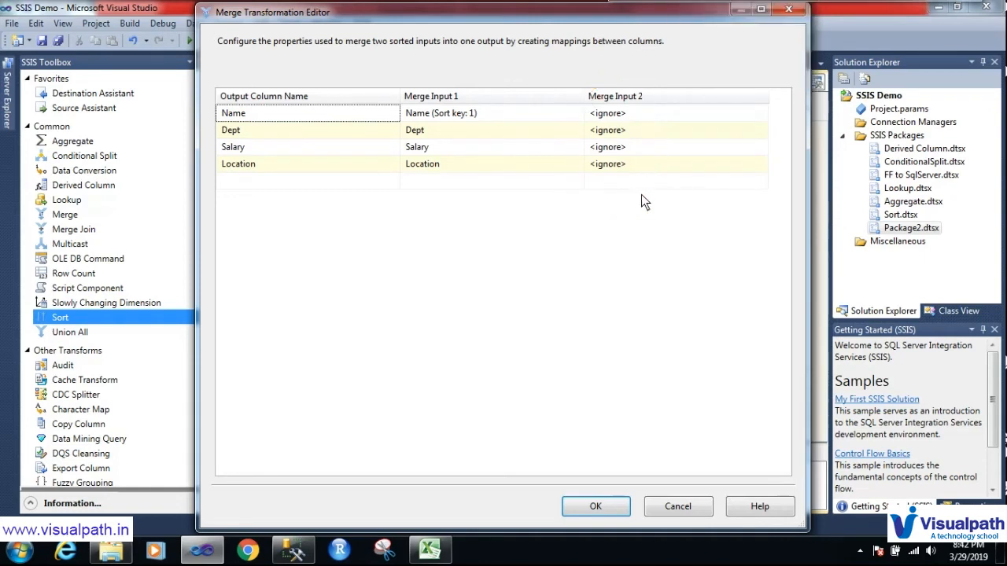
click(736, 117)
click(762, 114)
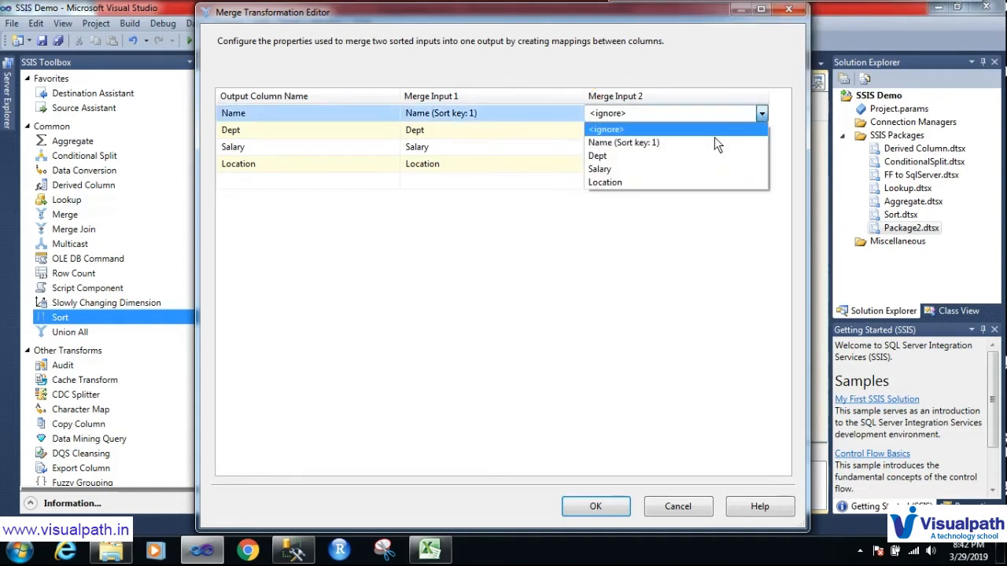
click(708, 143)
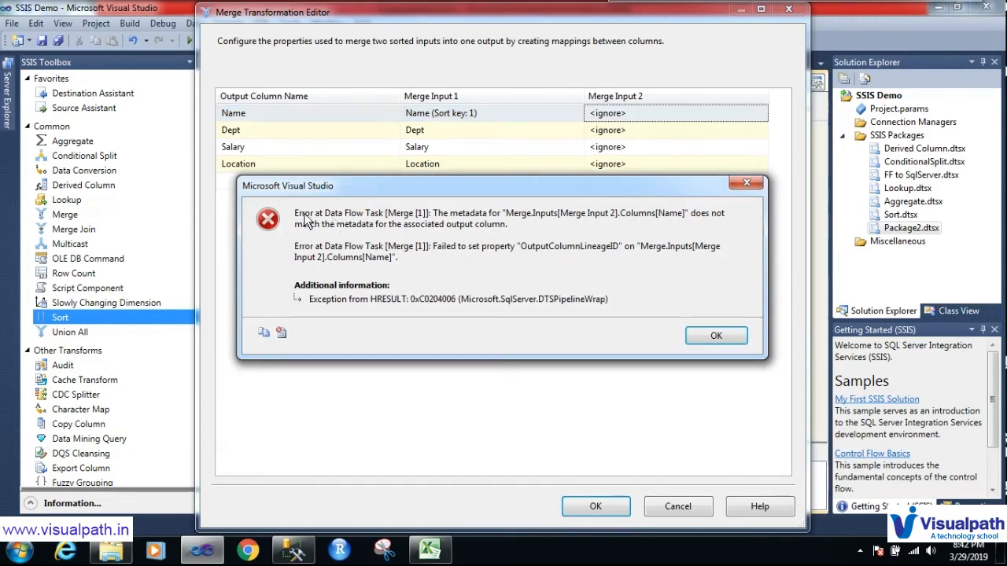
Step: Read the mapping error, underlining its metadata message and circling the word metadata, and dismiss it
key(ctrl+shift+d)
drag(301, 219, 618, 225)
drag(701, 224, 723, 225)
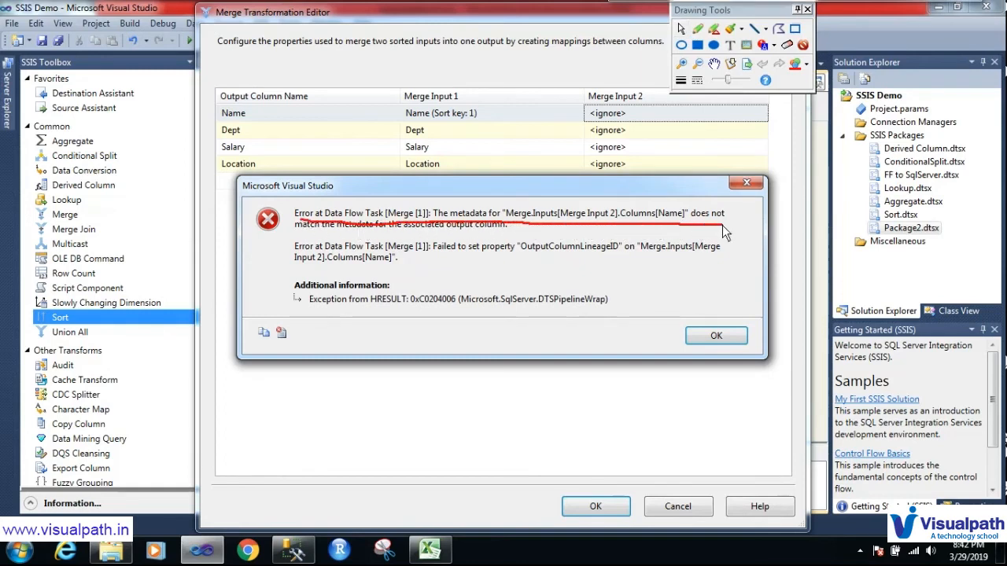
drag(299, 234, 512, 237)
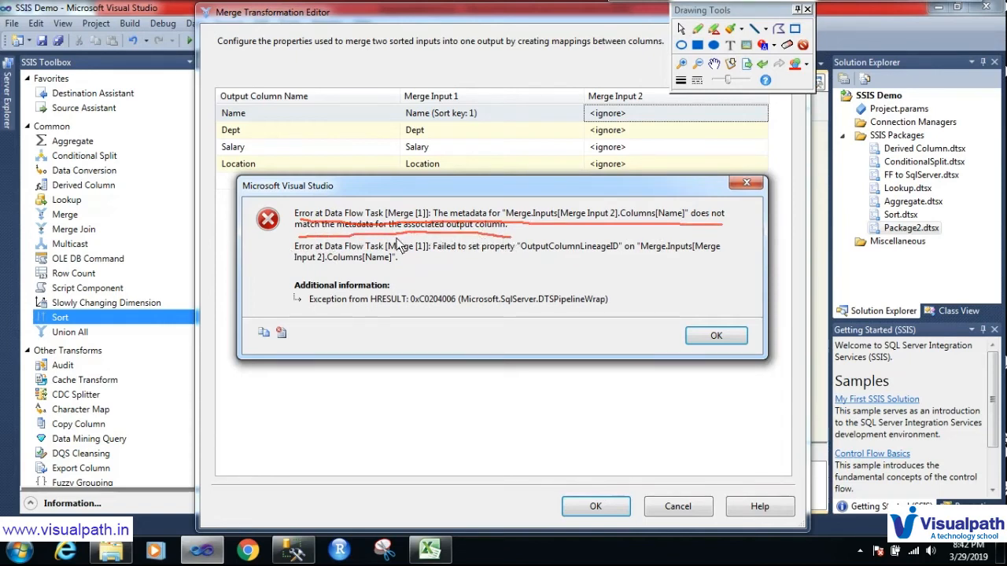
mouse_move(359, 207)
mouse_down()
mouse_move(332, 221)
mouse_move(371, 235)
mouse_move(340, 206)
mouse_up()
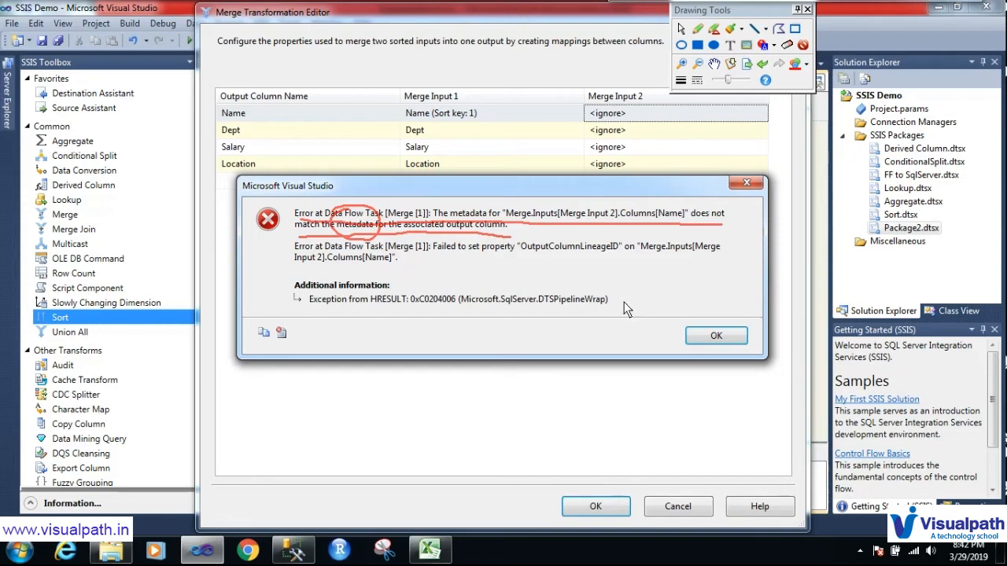
key(Escape)
click(712, 336)
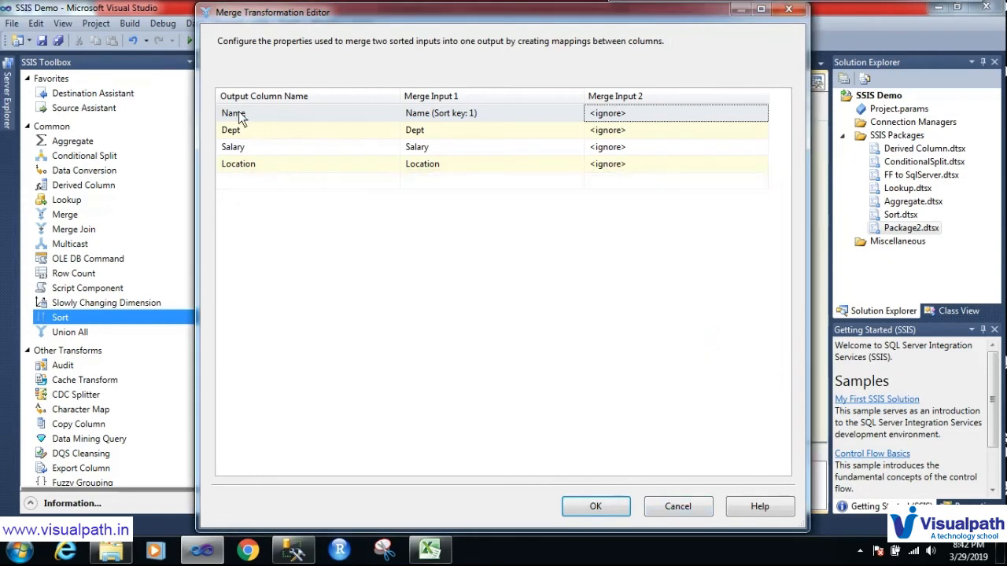
Step: Check the data type details of the Name, Dept and Salary output columns and close the Merge editor
mouse_move(240, 114)
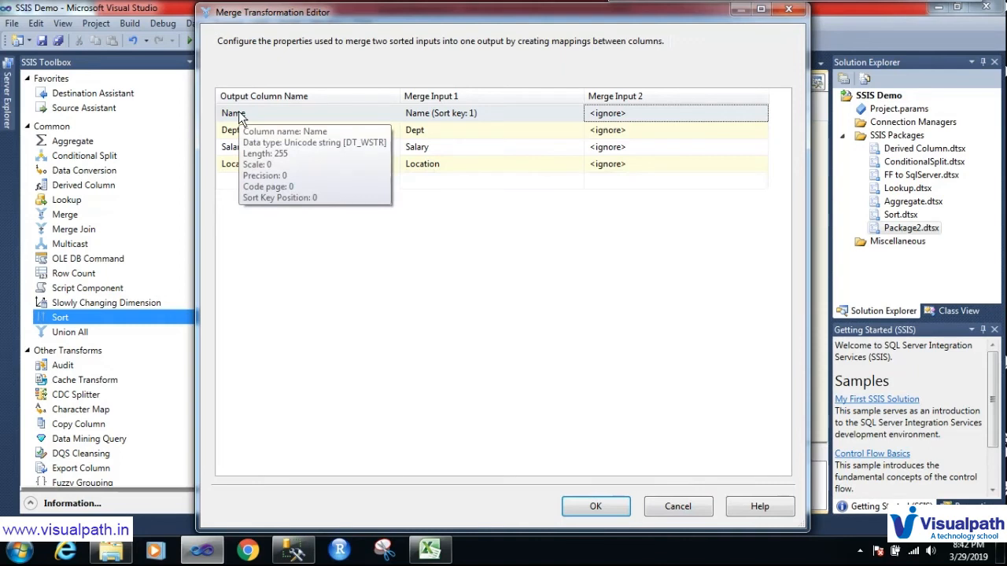
mouse_move(240, 134)
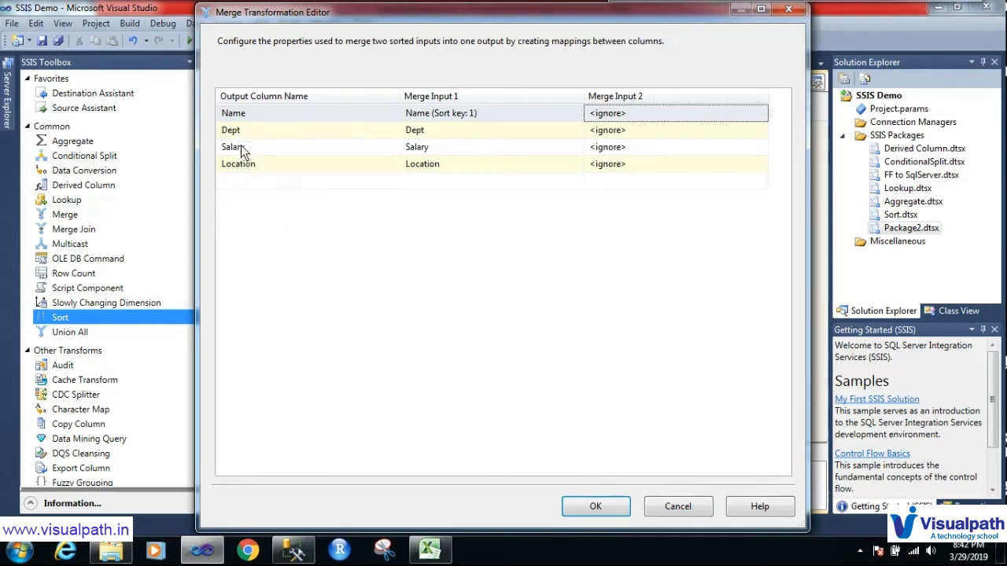
mouse_move(242, 151)
click(600, 512)
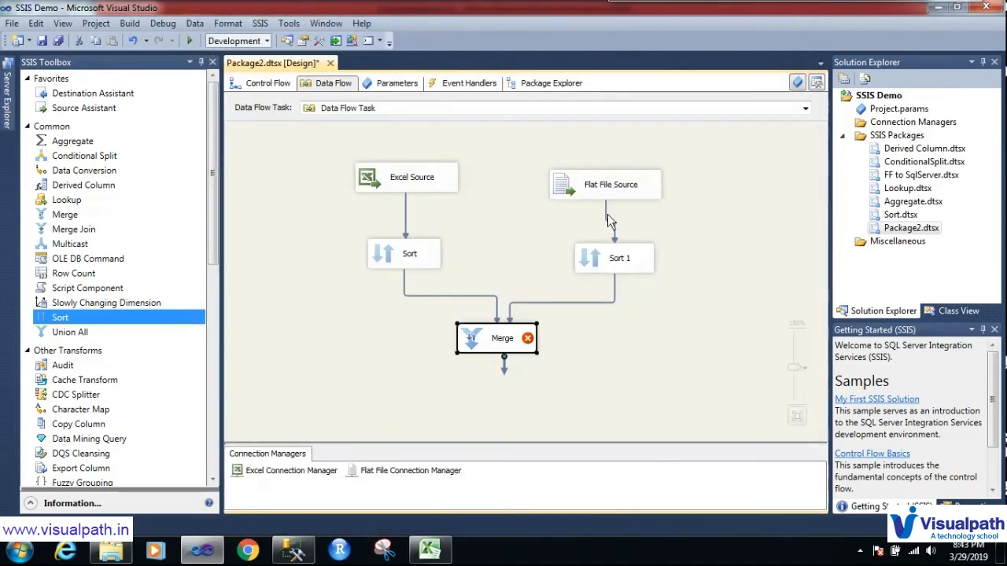
Step: Move the Flat File Source up, and delete its path to Sort 1 together with the Merge and Sort 1 transformations
drag(620, 187, 619, 161)
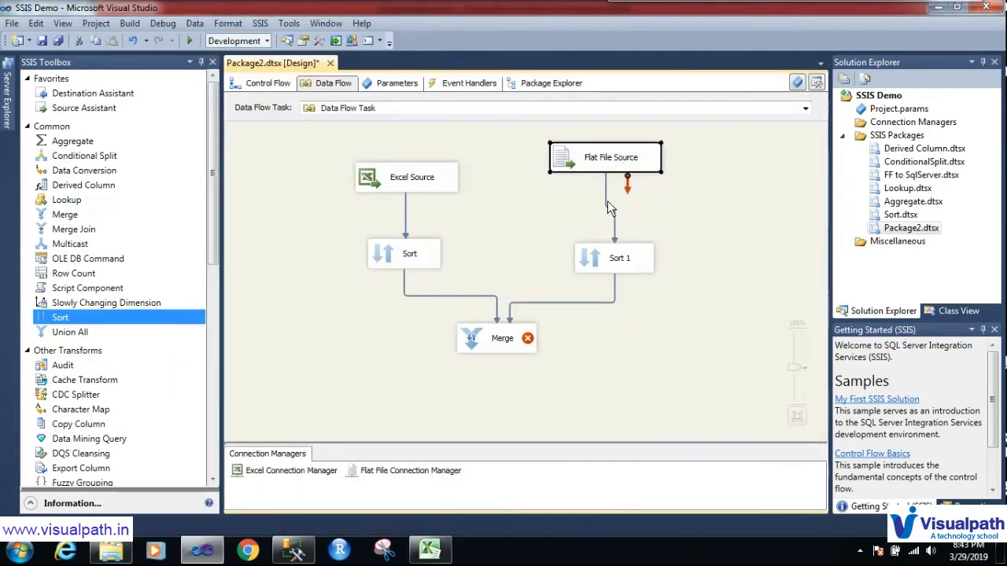
click(605, 198)
key(Delete)
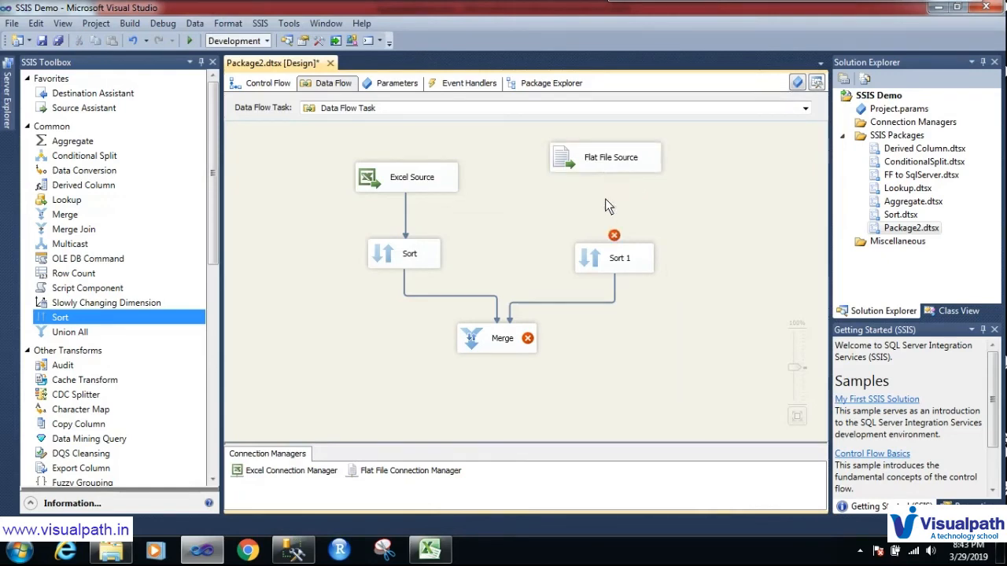
click(485, 340)
key(Delete)
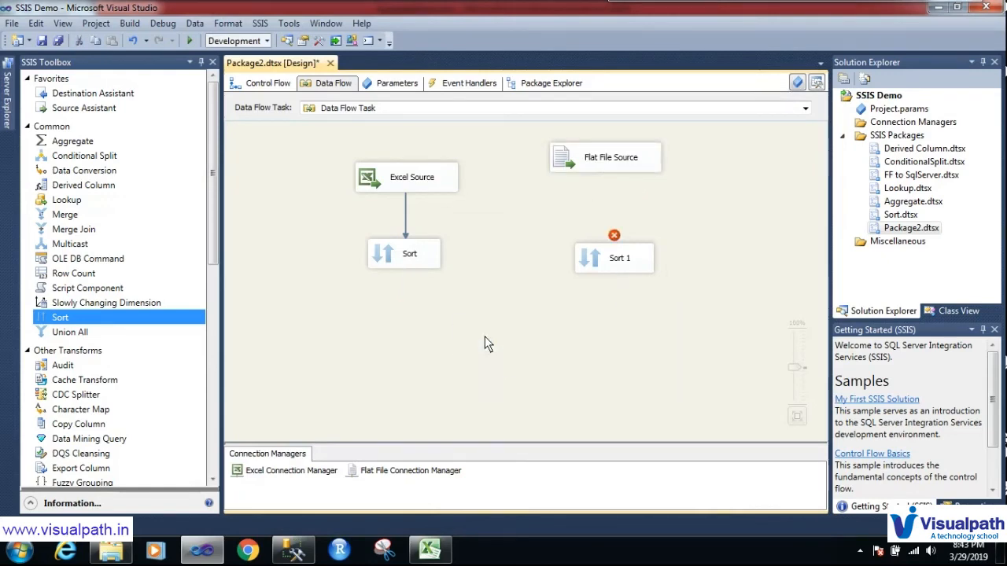
click(609, 266)
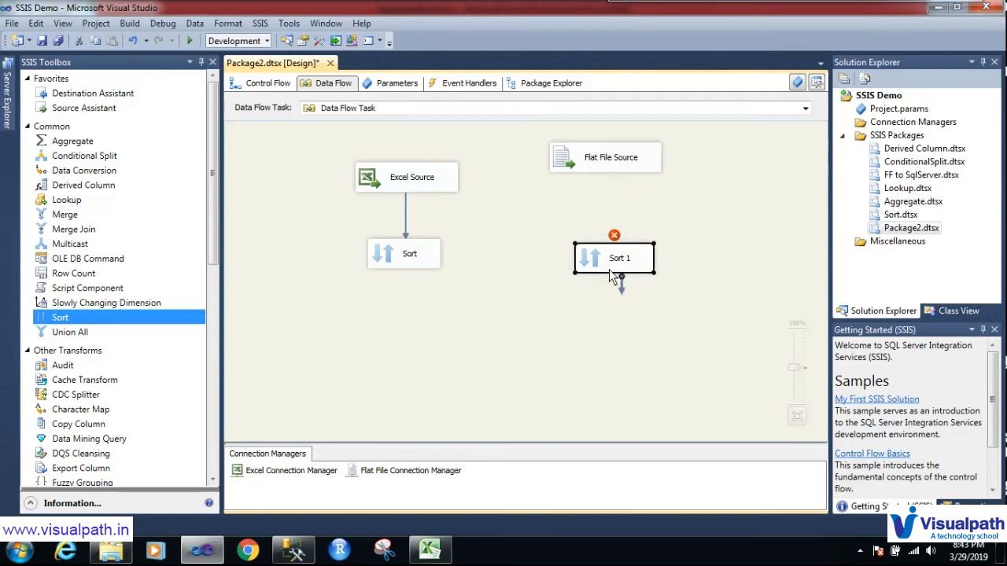
key(Delete)
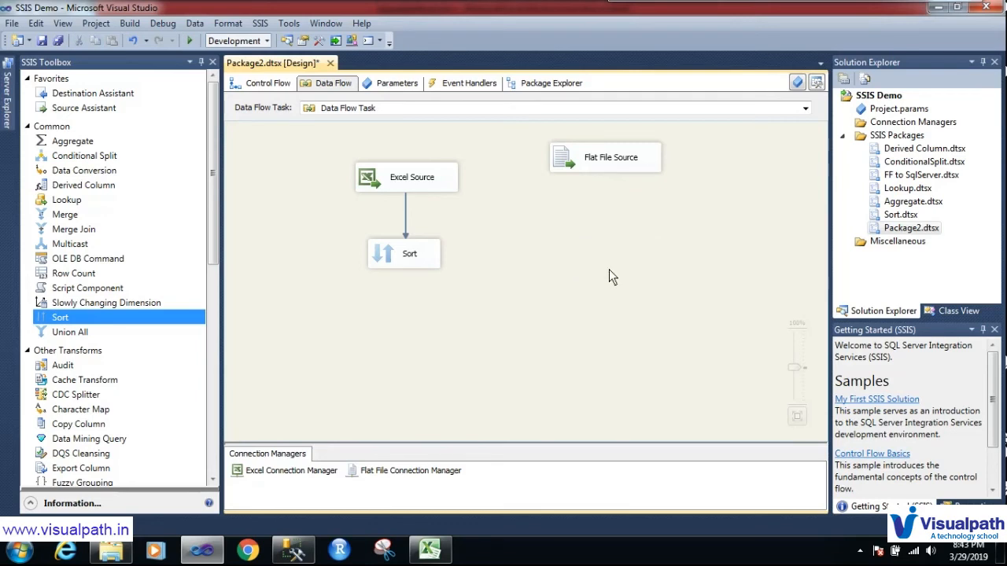
Step: Add a Data Conversion transformation below the Flat File Source and connect the source's regular output to it
click(68, 171)
click(567, 231)
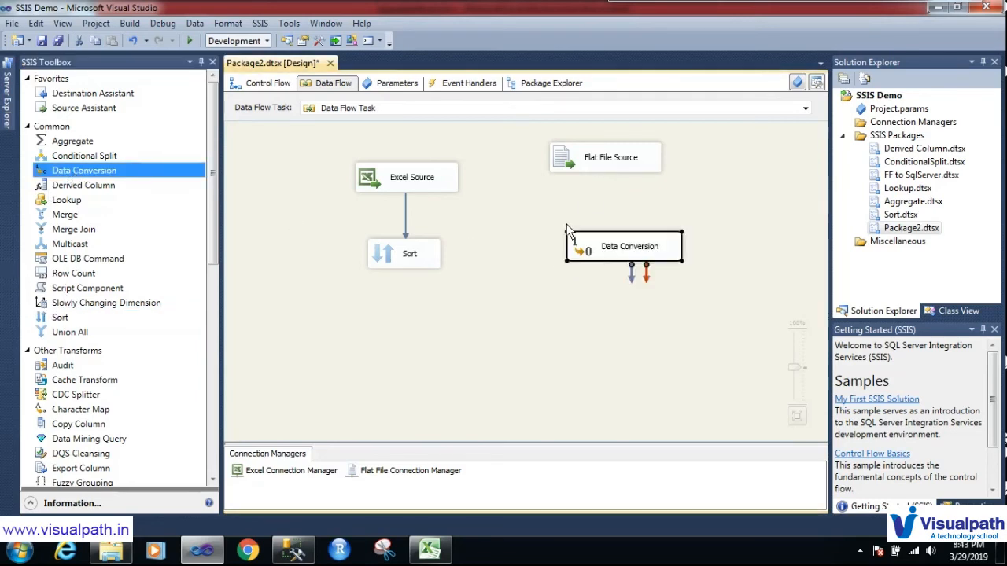
click(608, 158)
drag(613, 186, 629, 248)
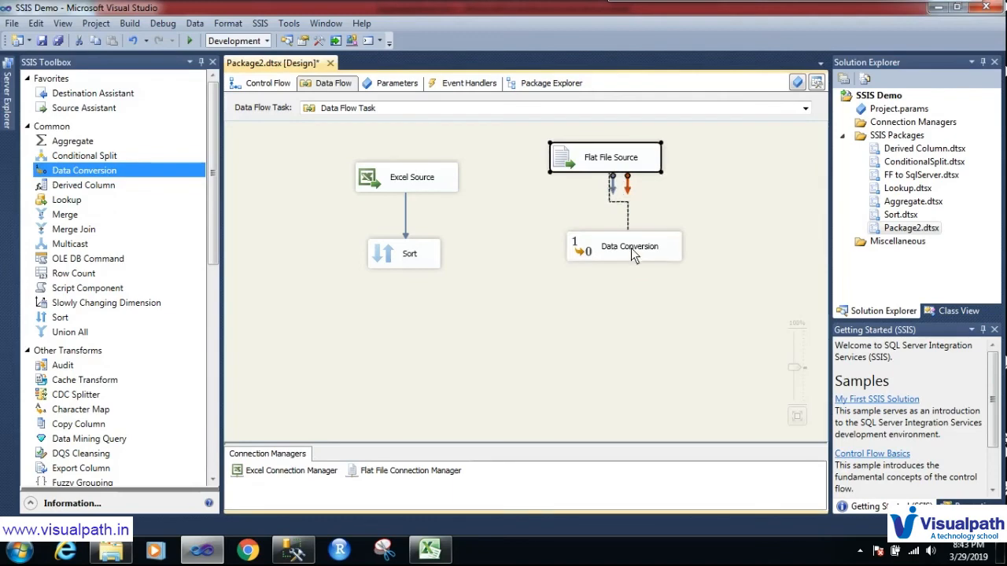
Step: Include all available input columns in the Data Conversion and set the Name and Dept data types to Unicode string [DT_WSTR]
double_click(594, 257)
click(459, 112)
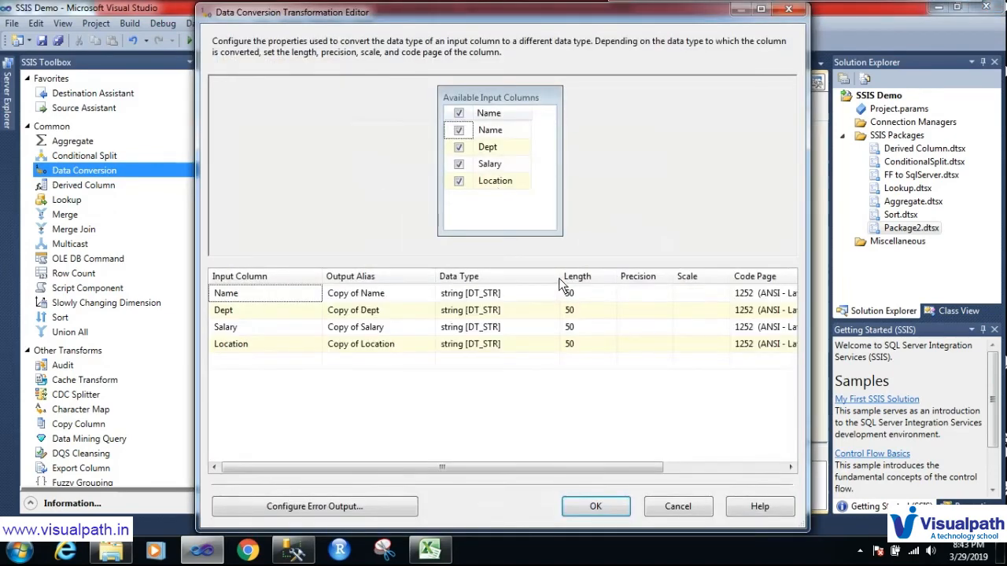
drag(560, 277, 726, 277)
click(720, 294)
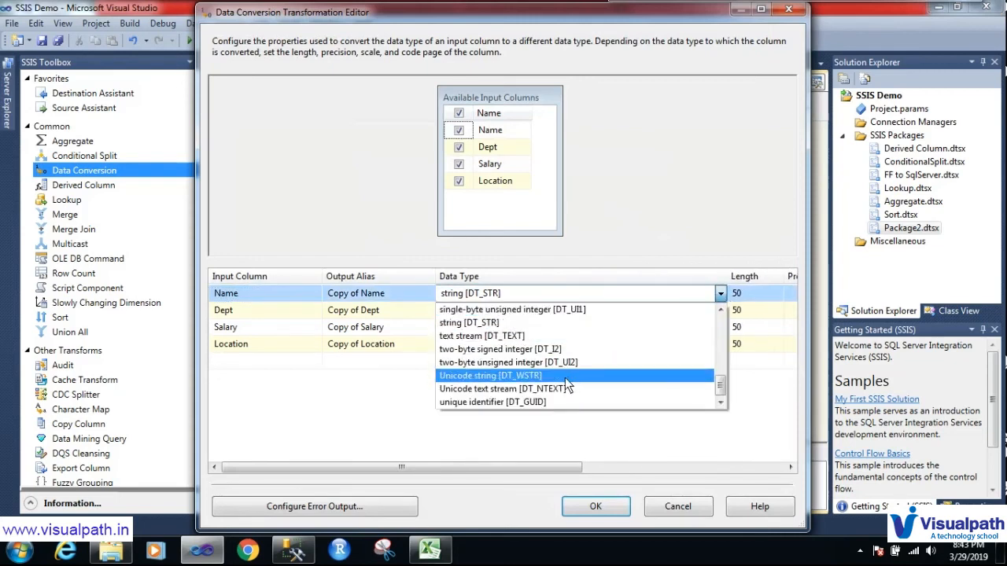
click(565, 376)
click(708, 310)
click(718, 311)
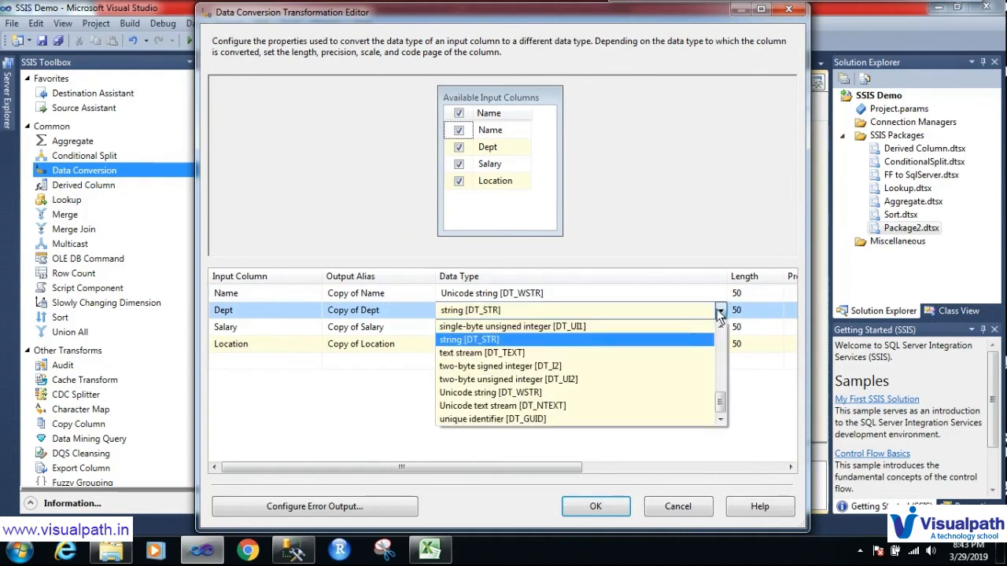
click(598, 391)
Step: Set Salary's data type to double-precision float [DT_R8] and Location's to Unicode string [DT_WSTR], and apply the conversion
click(698, 330)
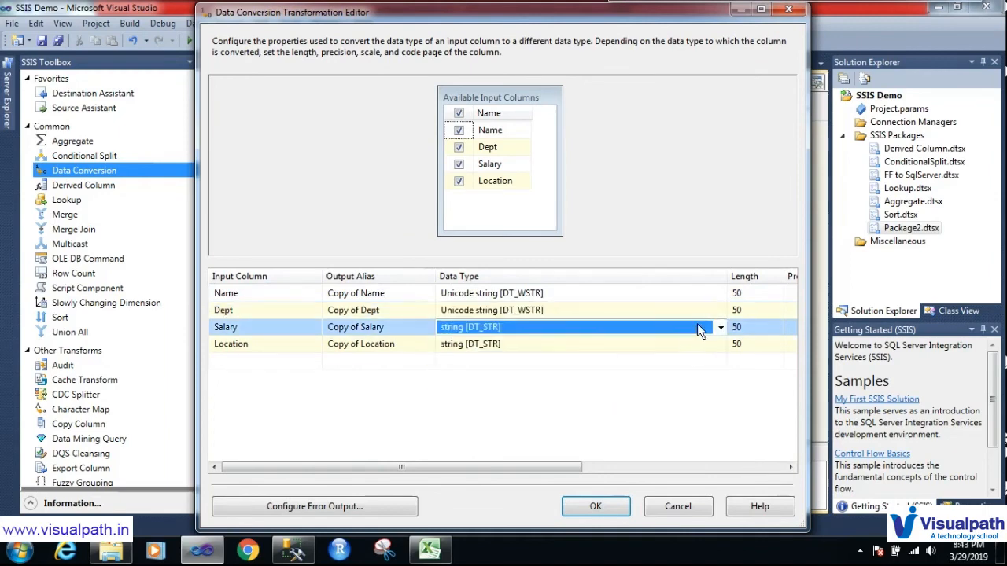
click(721, 328)
scroll(724, 347, up, 5)
scroll(724, 347, up, 3)
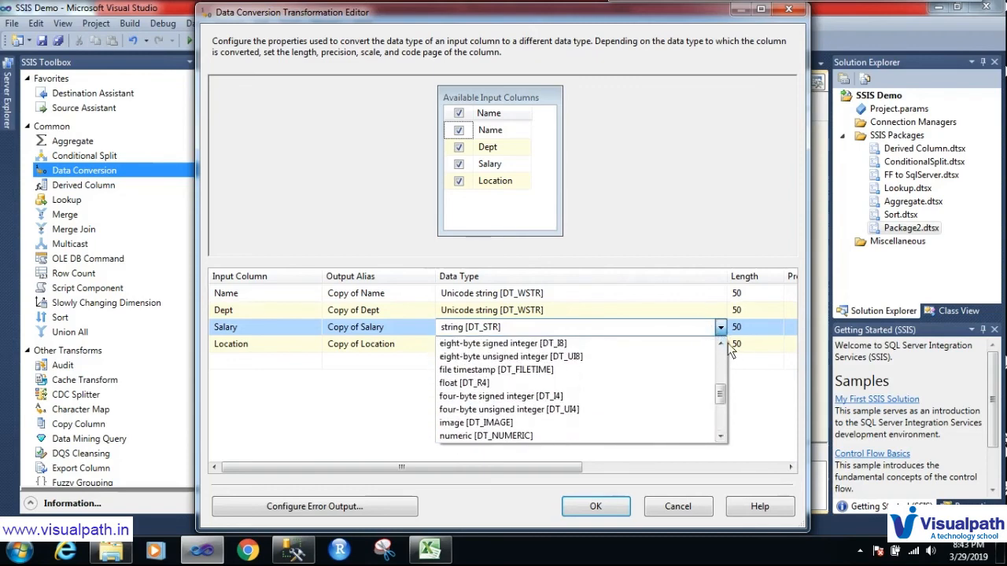
scroll(728, 343, up, 3)
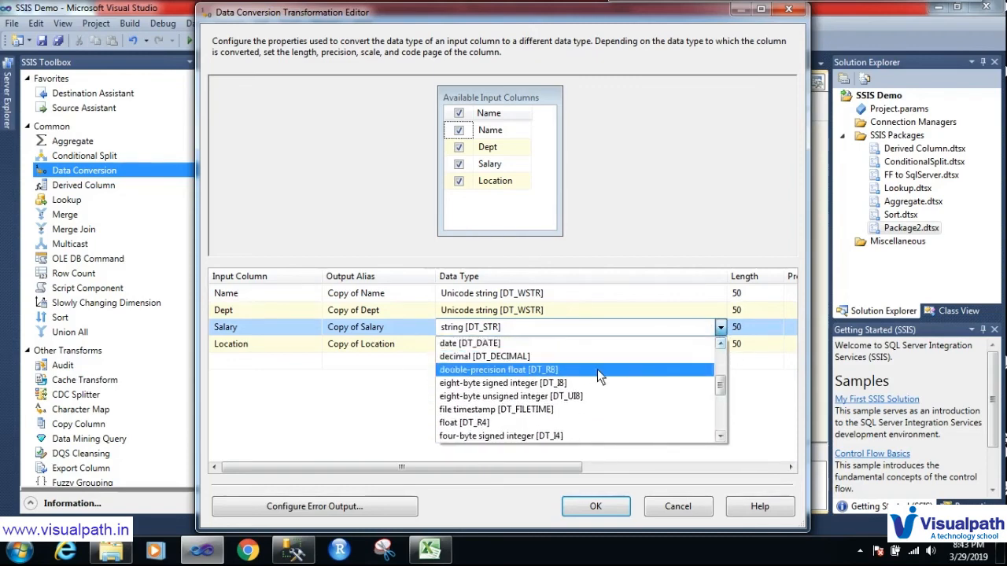
click(593, 370)
click(723, 344)
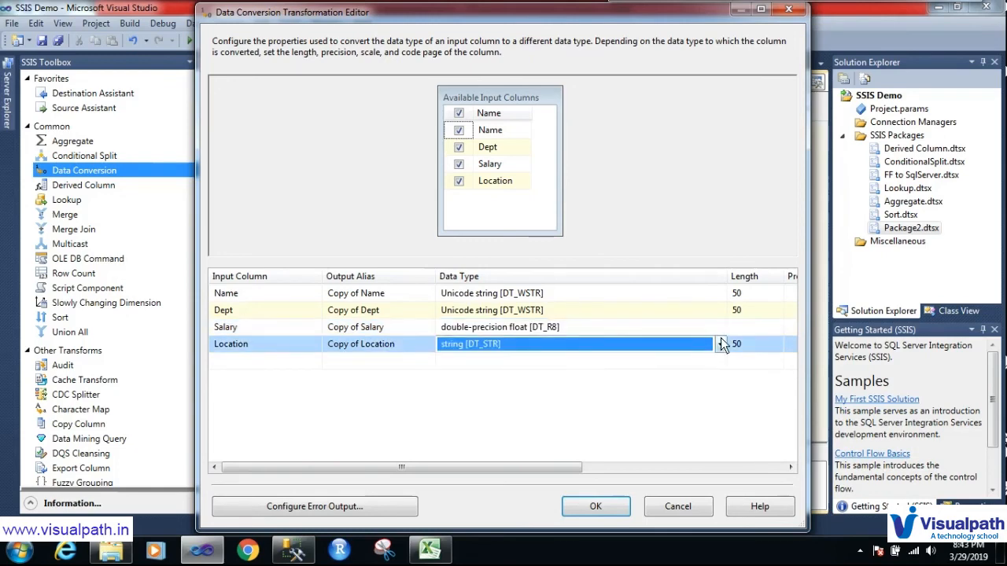
click(720, 345)
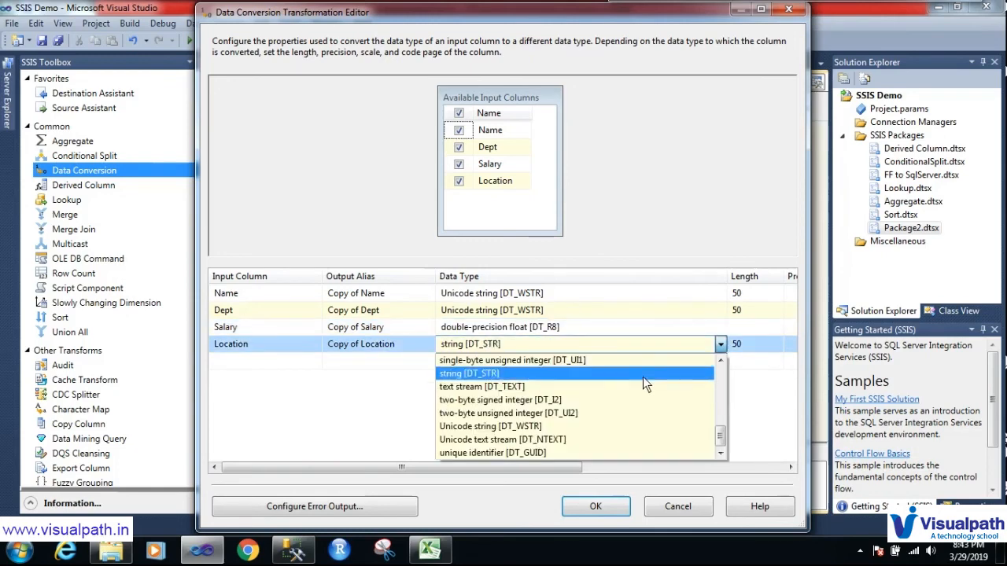
click(617, 425)
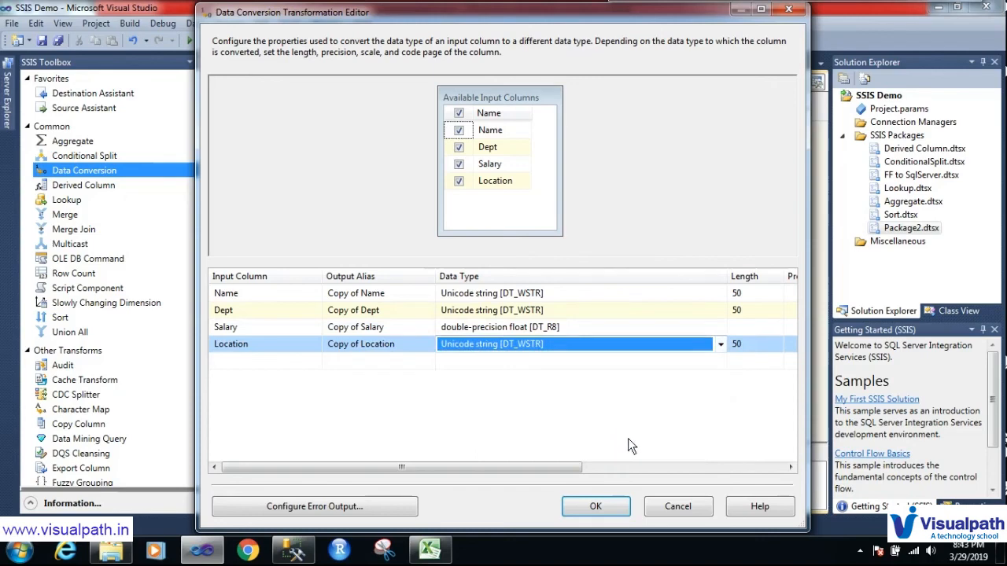
click(611, 509)
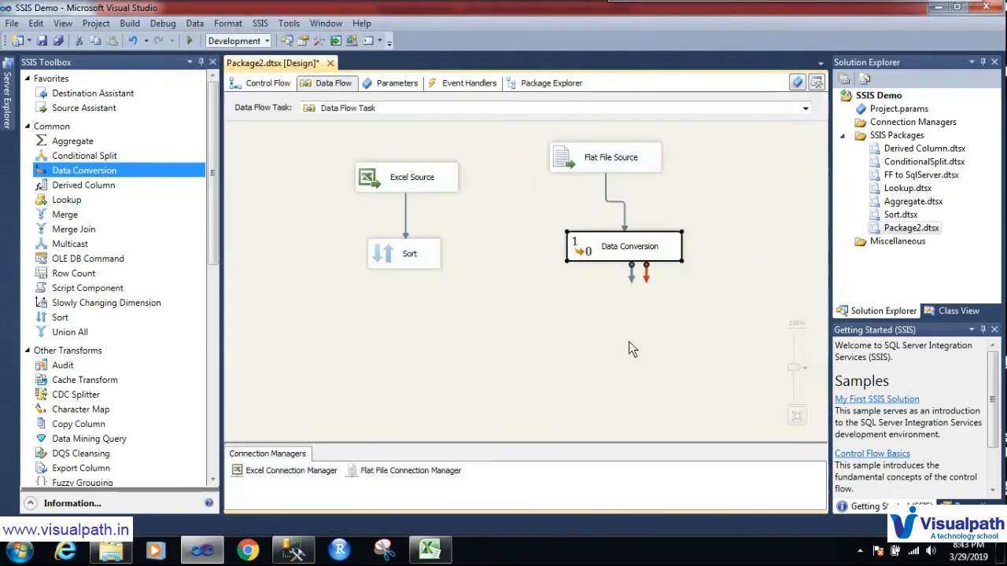
Step: Add a Sort transformation fed by Data Conversion and sort it by Copy of Name in ascending order
click(63, 317)
click(593, 301)
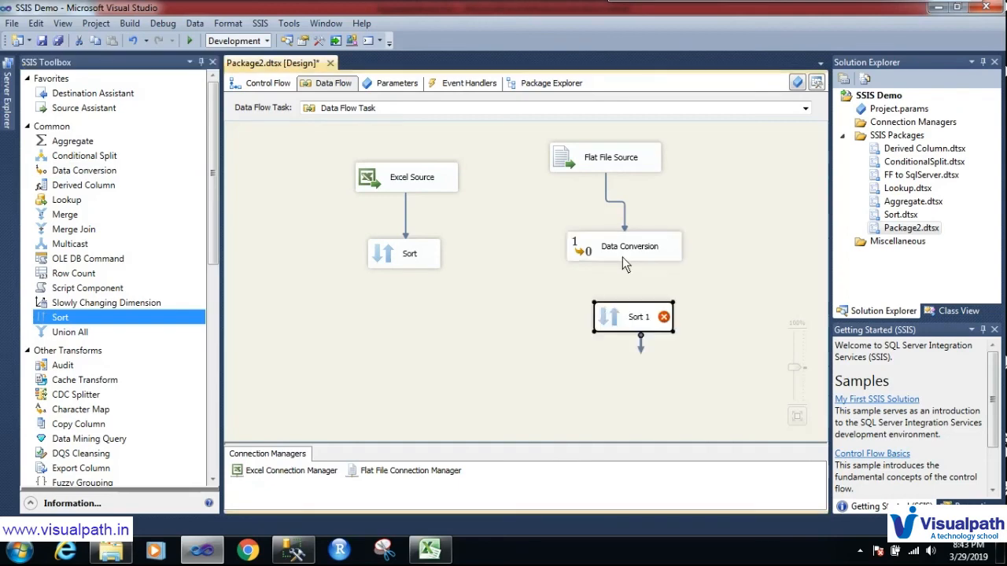
drag(633, 280, 626, 317)
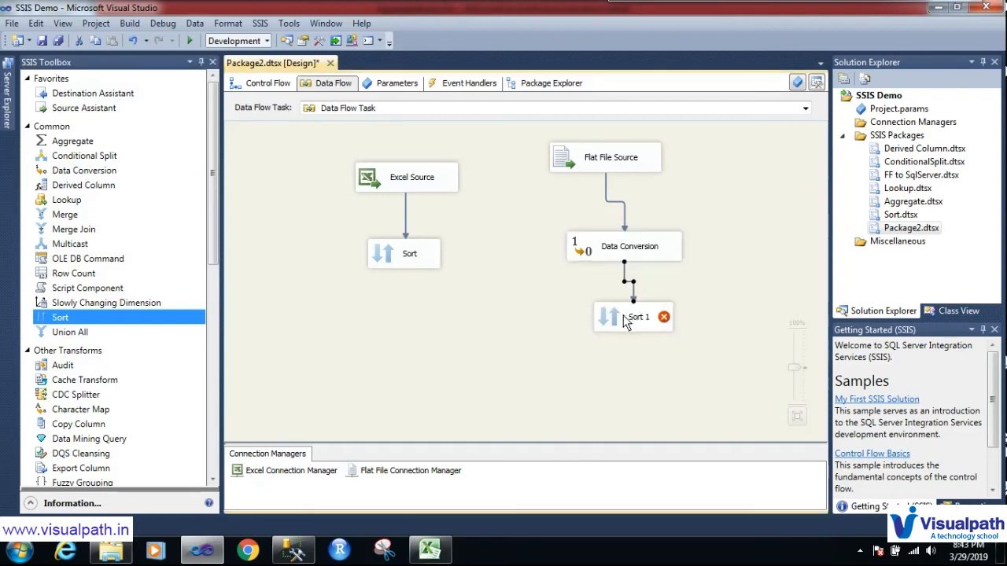
double_click(620, 321)
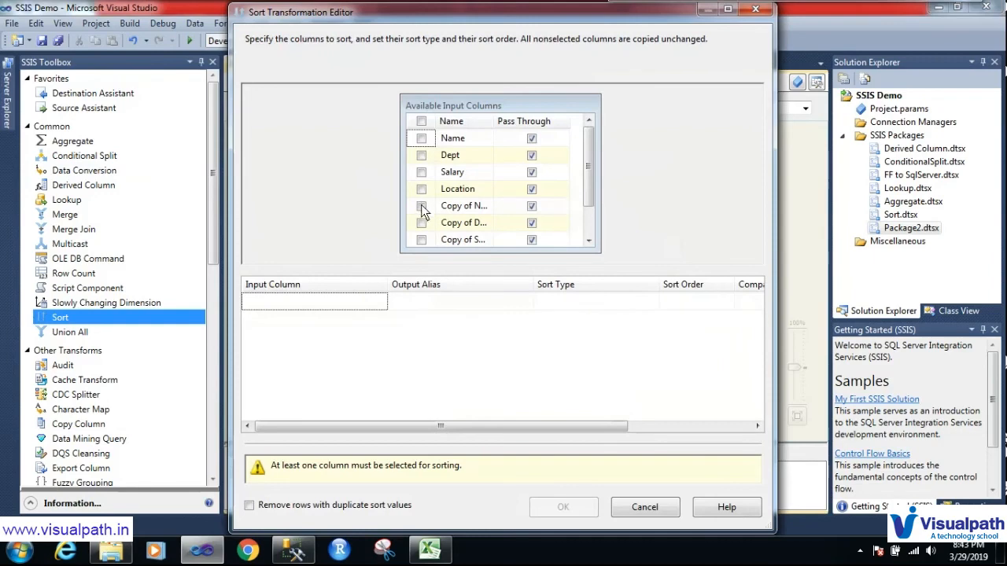
click(421, 206)
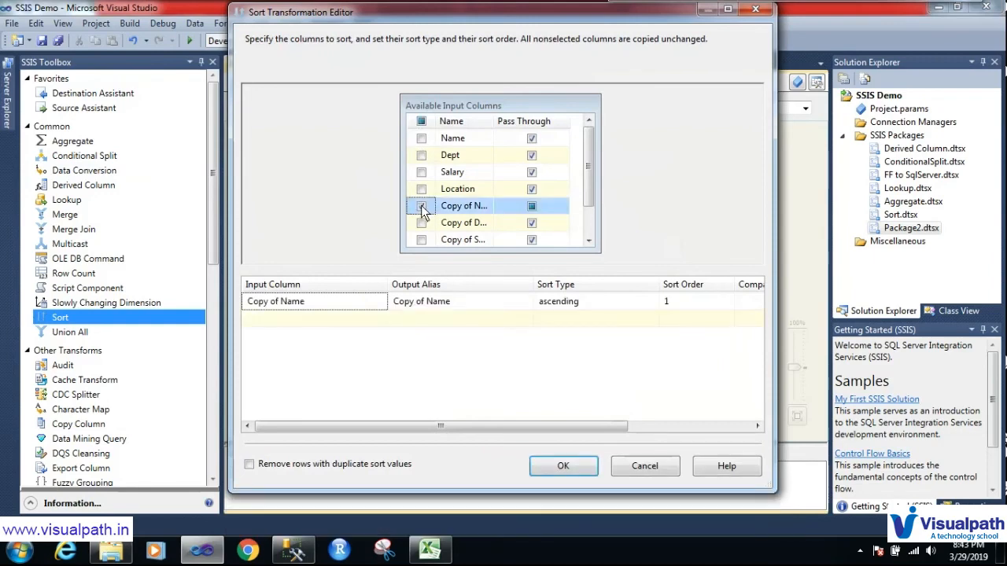
click(563, 466)
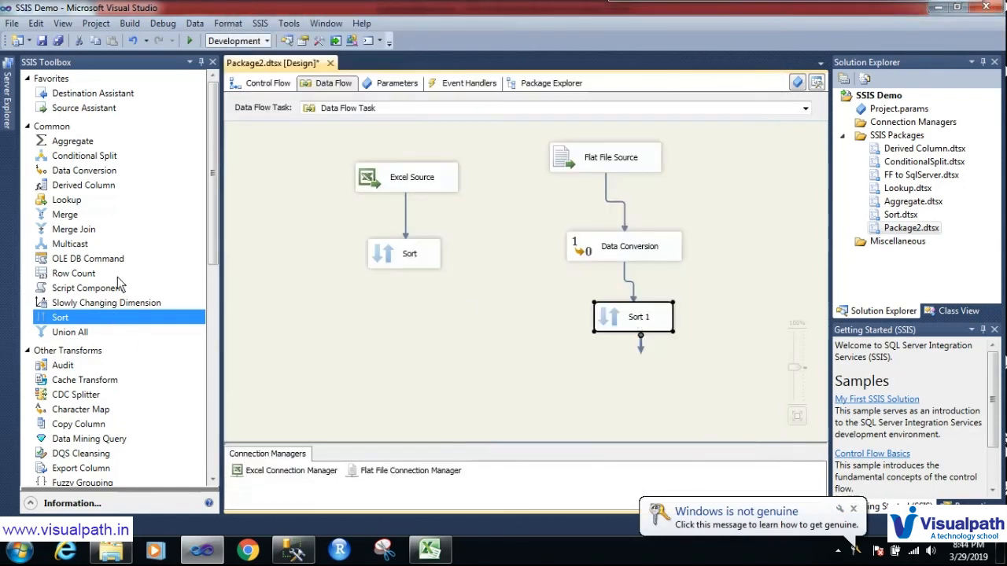
Step: Add a Merge transformation, connecting the Excel branch's Sort output to Merge Input 1 and the flat file branch's Sort 1 as the second input
click(69, 214)
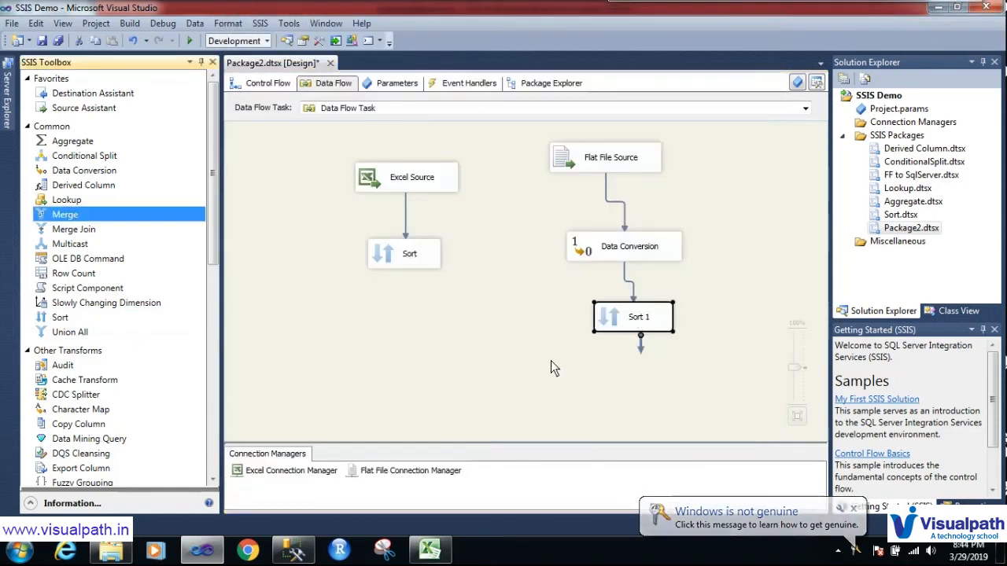
click(466, 364)
drag(420, 269, 496, 375)
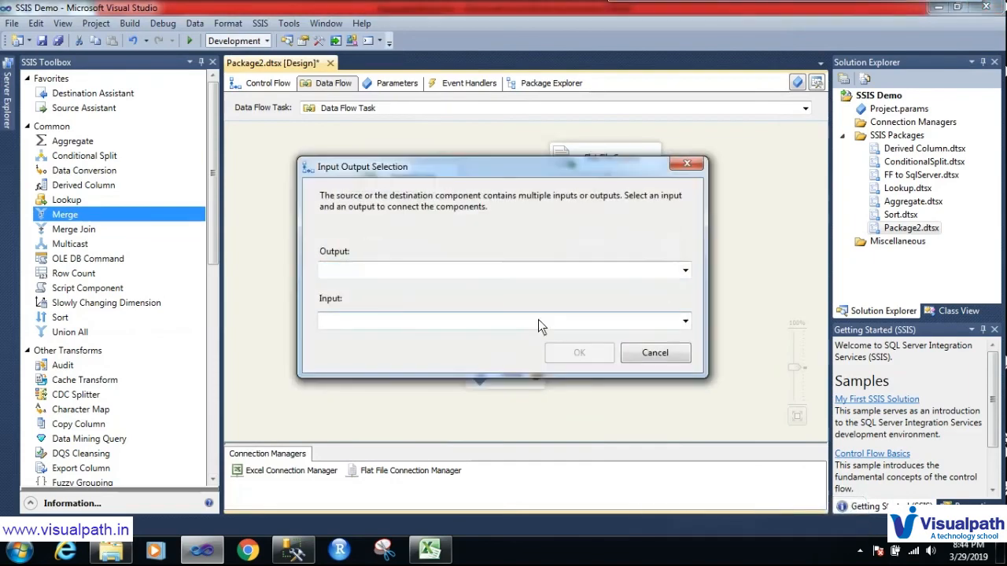
click(539, 323)
click(525, 335)
click(578, 353)
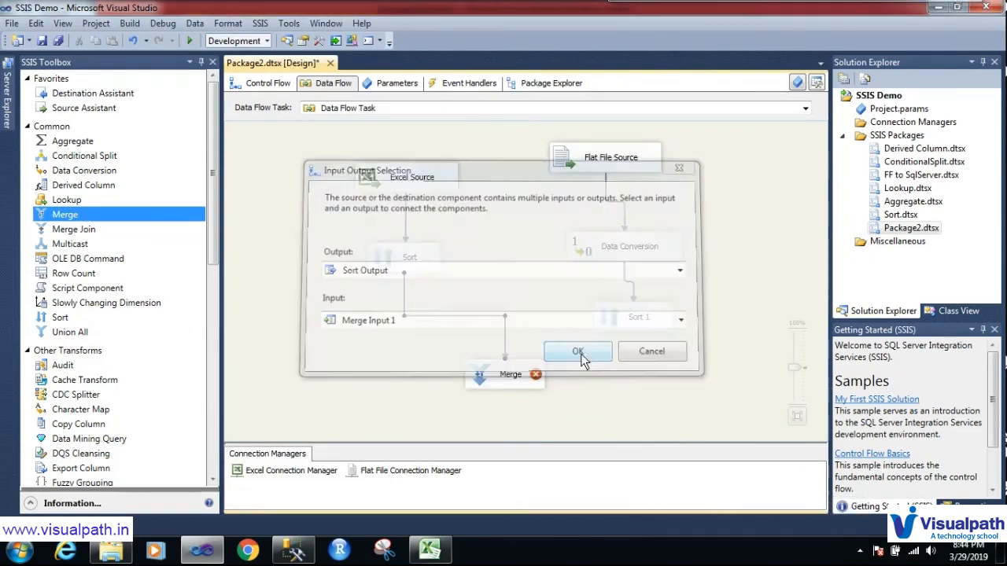
click(621, 317)
drag(640, 340, 499, 376)
Step: In the Merge settings, map Merge Input 2's Copy of Name to Name and Copy of Dept to Dept
double_click(499, 376)
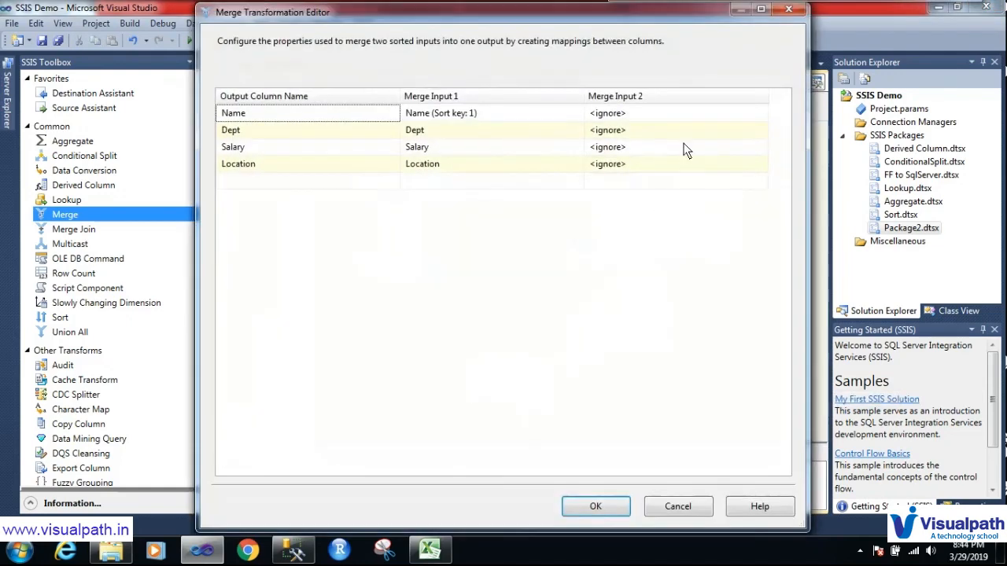
click(690, 111)
click(760, 116)
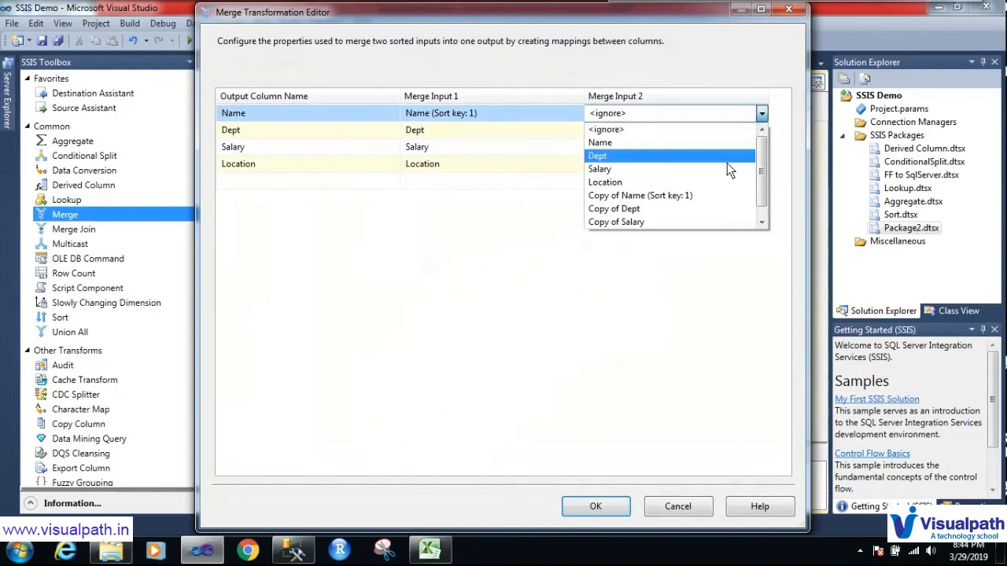
click(715, 195)
click(755, 132)
click(761, 131)
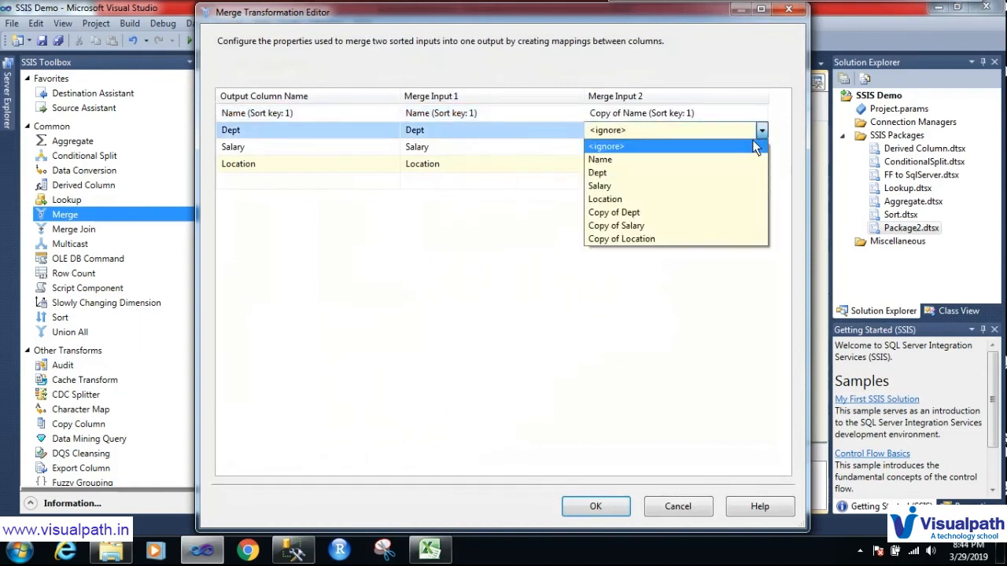
click(720, 211)
Step: Map Merge Input 2's Copy of Salary to Salary and Copy of Location to Location
click(747, 147)
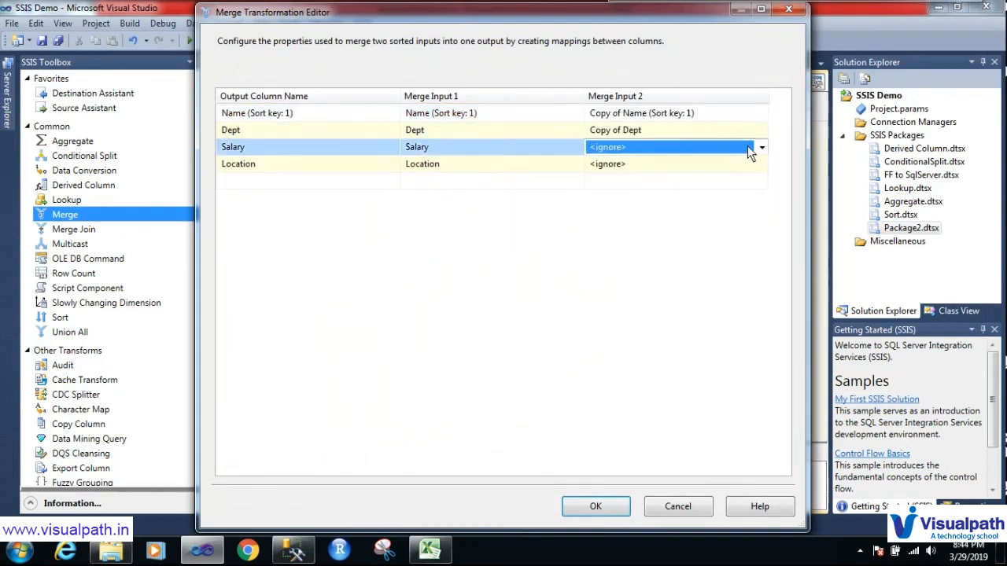
click(748, 148)
click(712, 229)
click(754, 180)
click(751, 166)
click(757, 166)
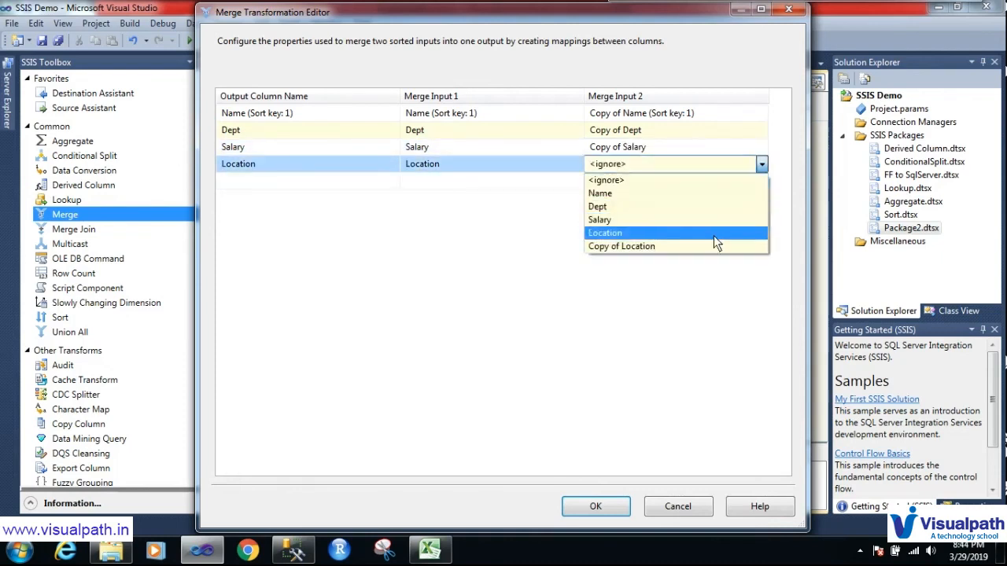
click(712, 244)
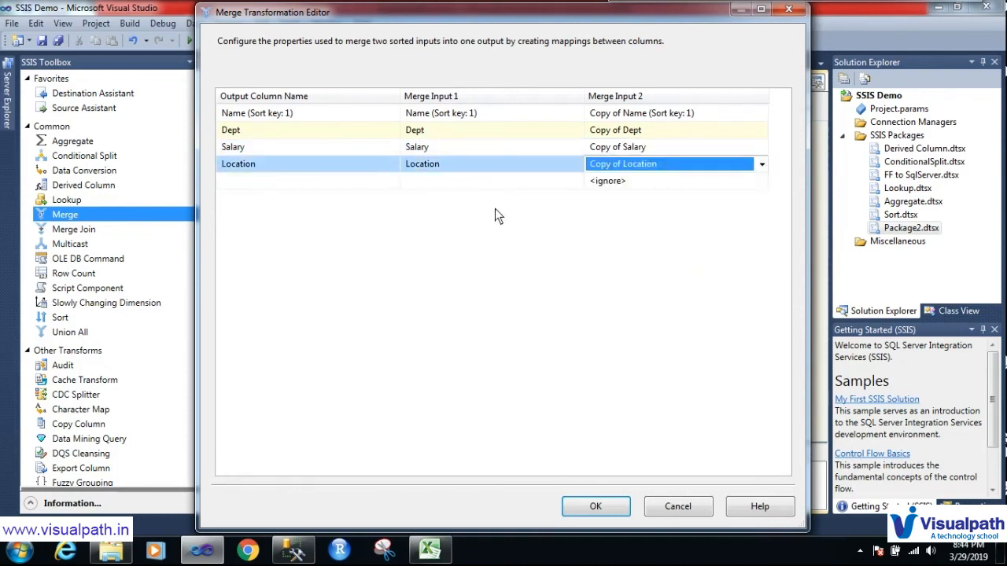
Step: Clear the unused extra row beneath the Location mapping and apply the Merge settings
right_click(322, 180)
click(354, 190)
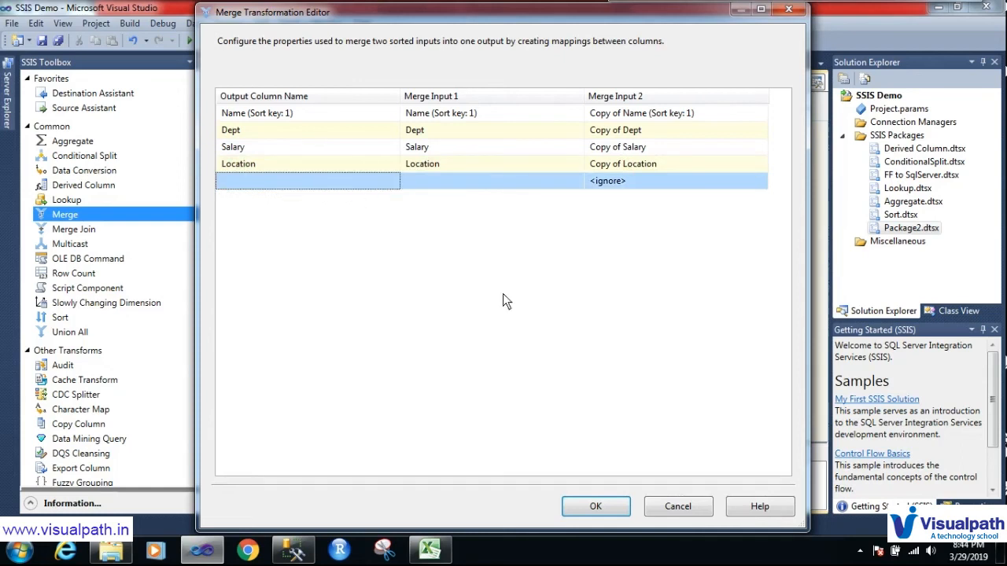
right_click(623, 186)
click(665, 195)
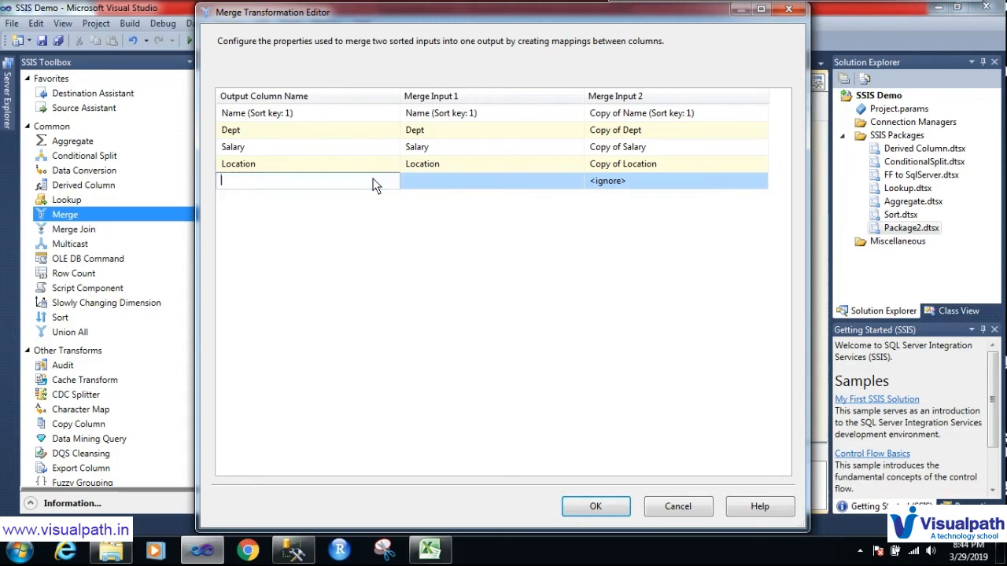
click(447, 181)
click(326, 181)
text(s)
right_click(335, 178)
click(371, 189)
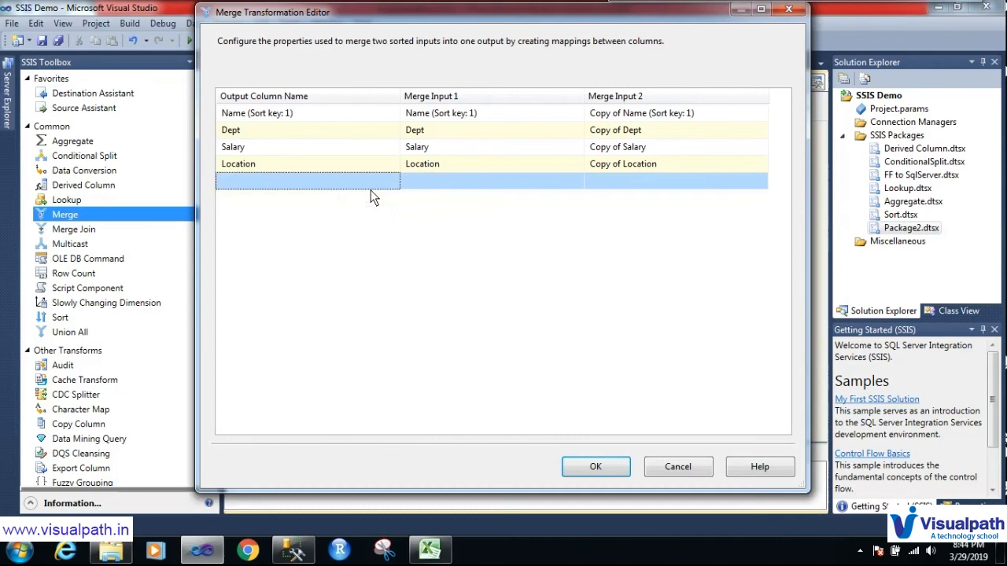
click(589, 469)
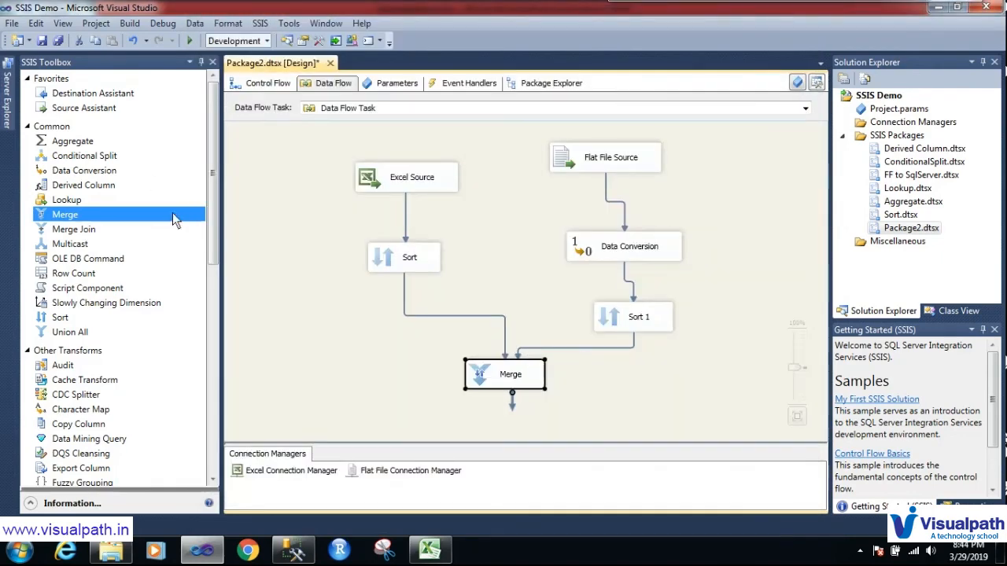
Step: Add a Derived Column transformation below Merge and connect Merge's output to it
click(95, 187)
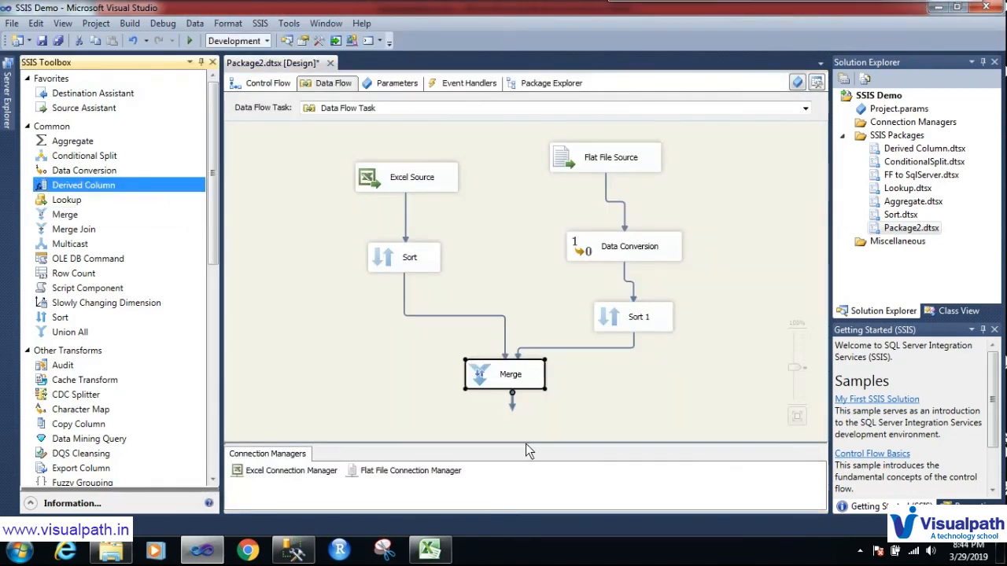
click(472, 415)
click(498, 346)
drag(510, 361, 515, 439)
drag(518, 386, 519, 385)
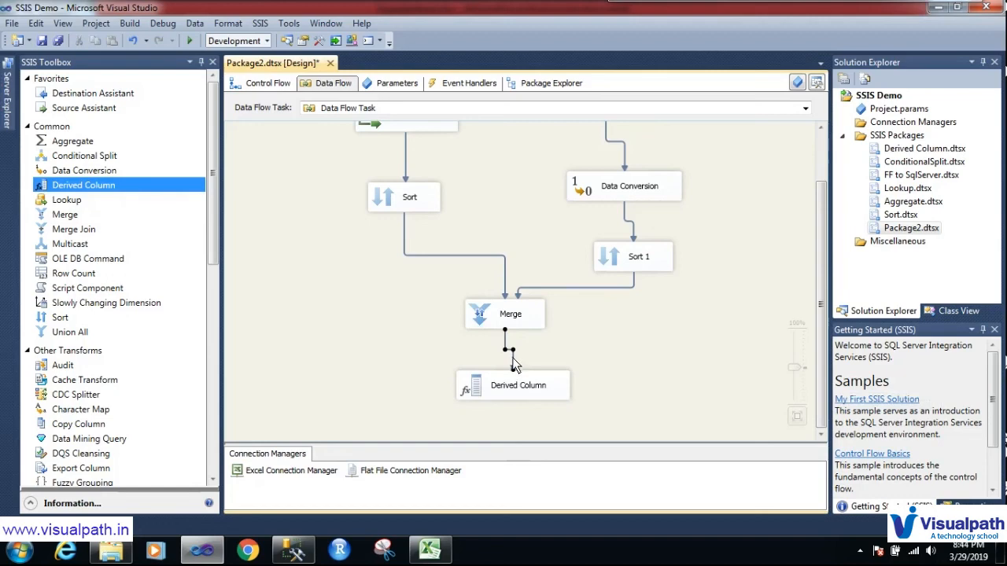
Step: Enable a data viewer on the path from Merge to Derived Column, and run the saved package
right_click(513, 366)
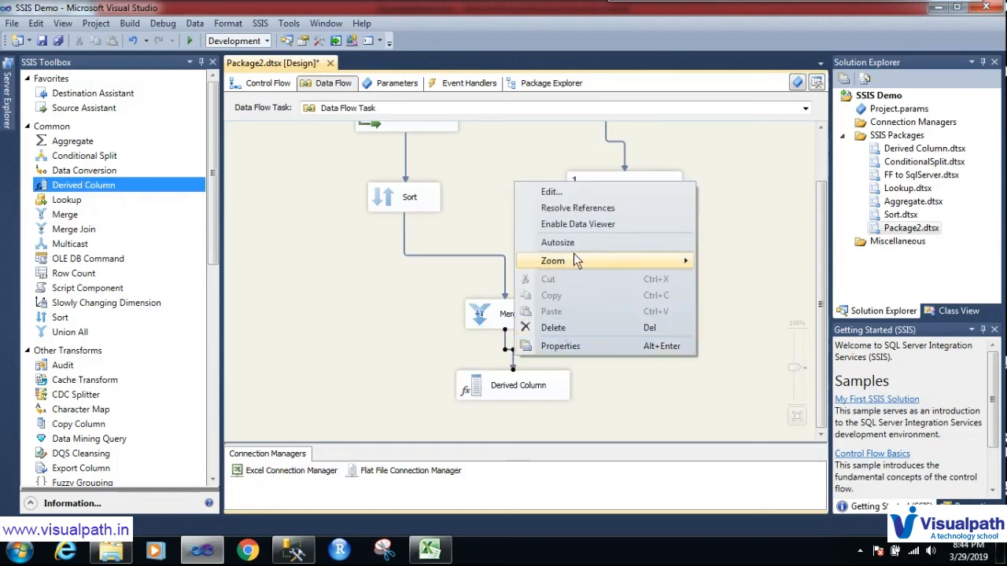
click(589, 225)
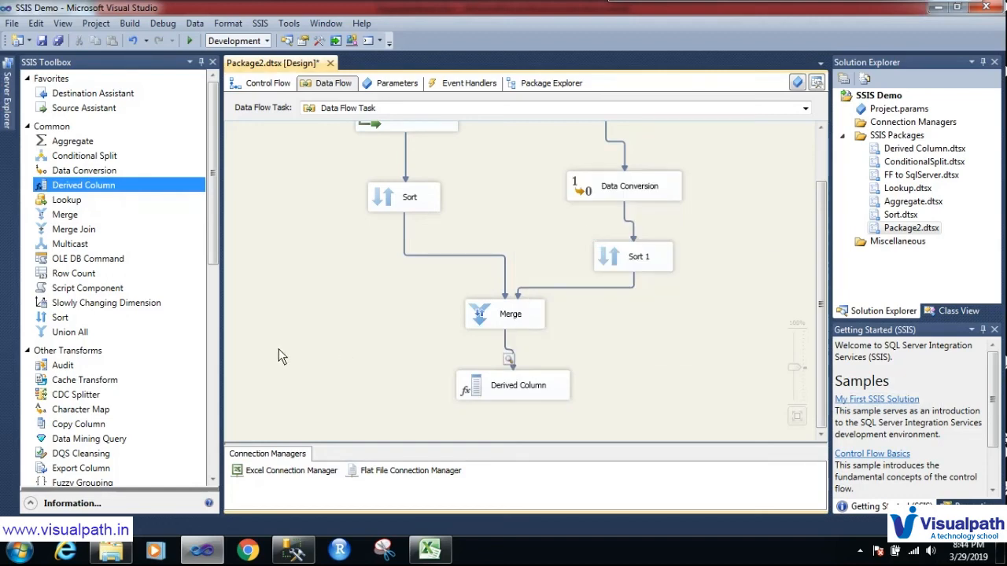
click(44, 41)
click(189, 41)
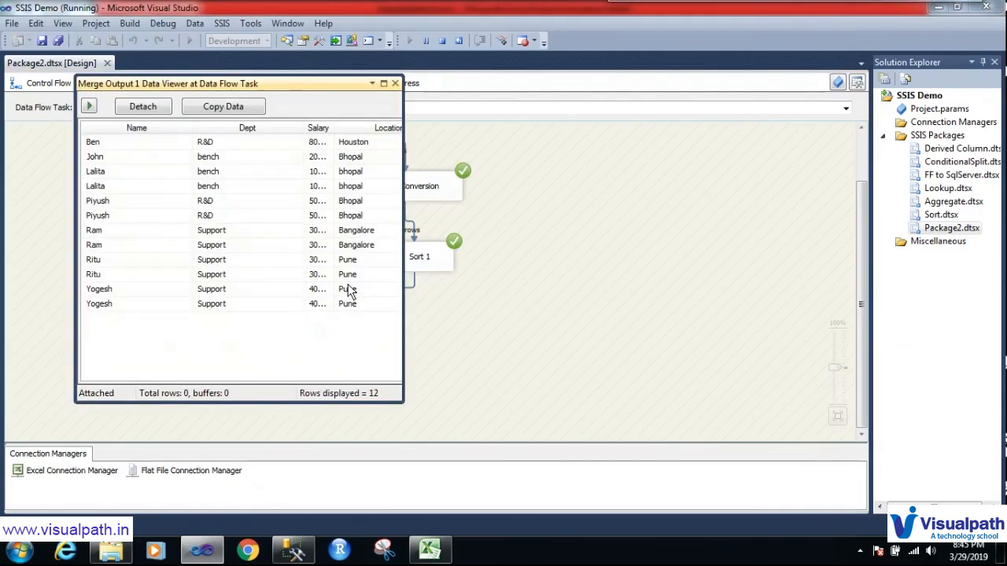
Step: Enlarge the data viewer and its Salary column to examine the merged rows, and stop debugging once the viewer is closed
drag(275, 85, 380, 133)
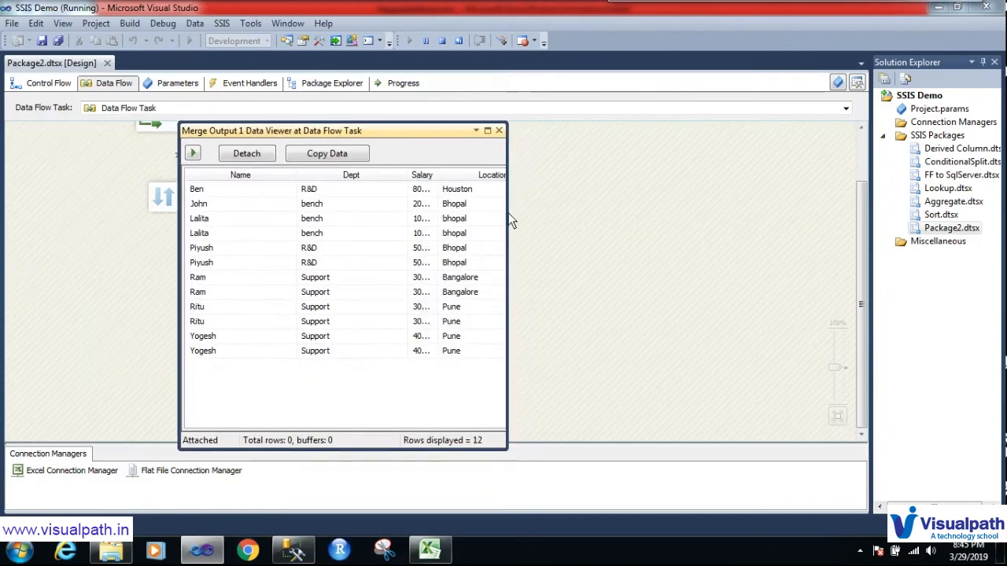
drag(506, 216, 826, 213)
drag(434, 176, 549, 178)
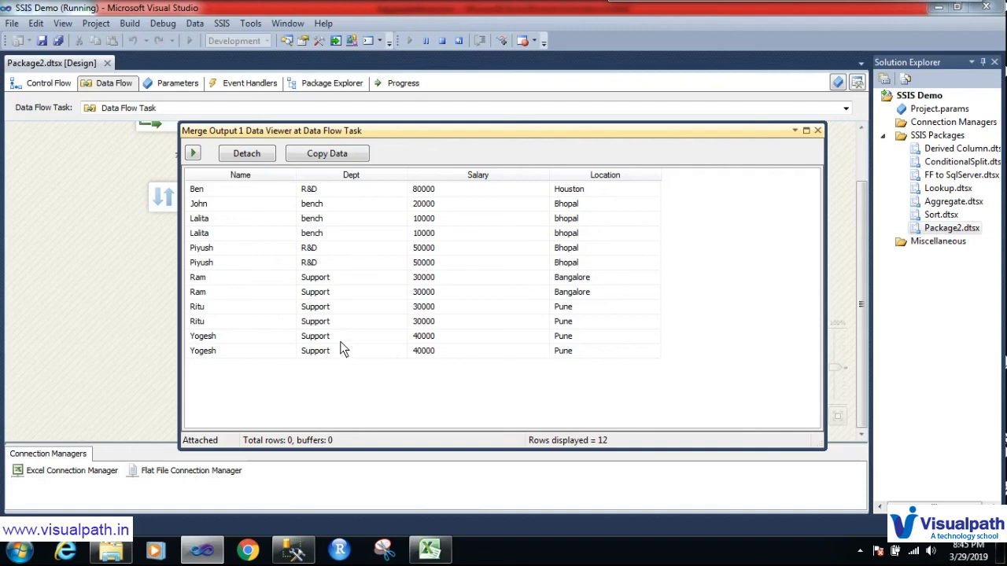
click(817, 131)
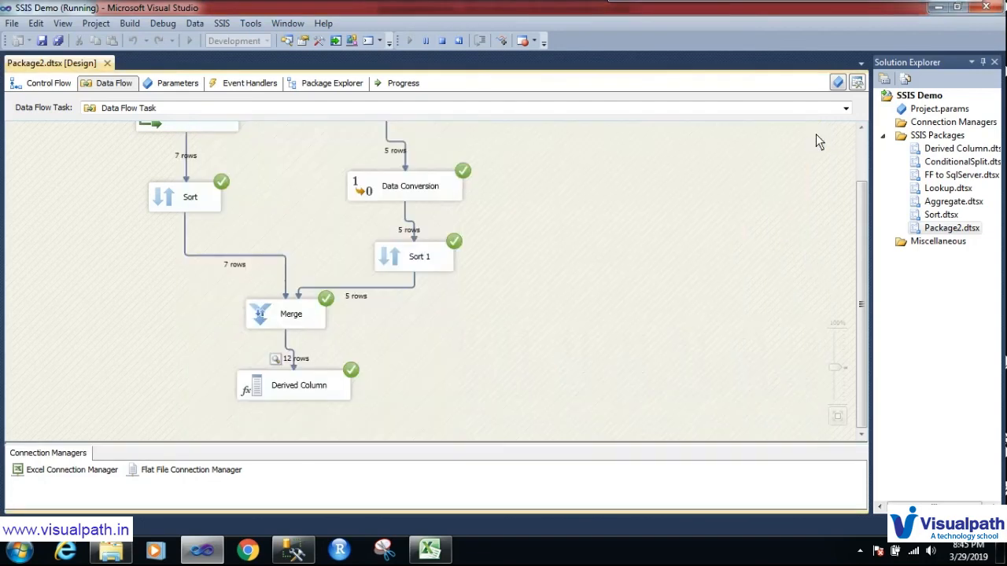
click(439, 43)
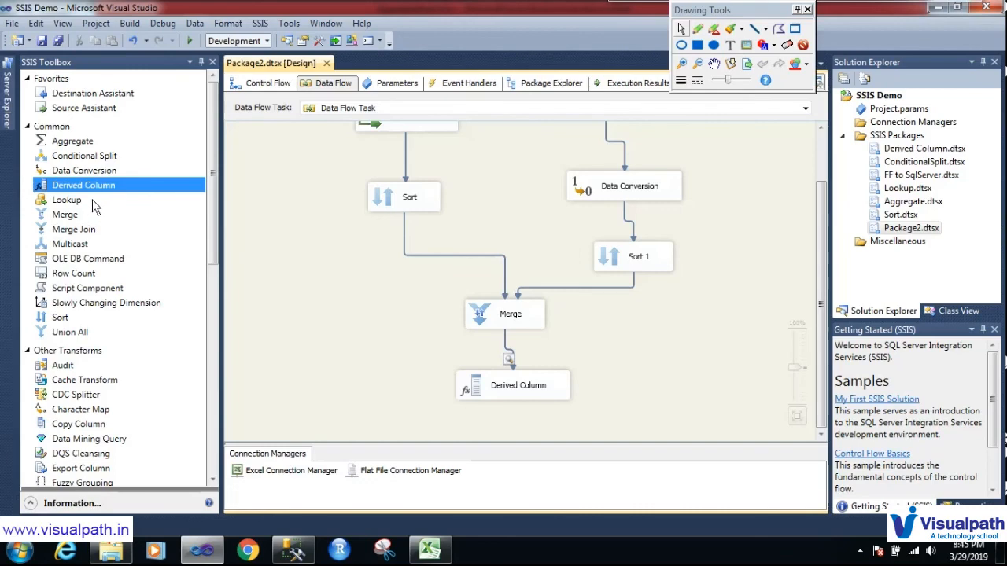
drag(92, 209, 150, 189)
drag(89, 216, 144, 208)
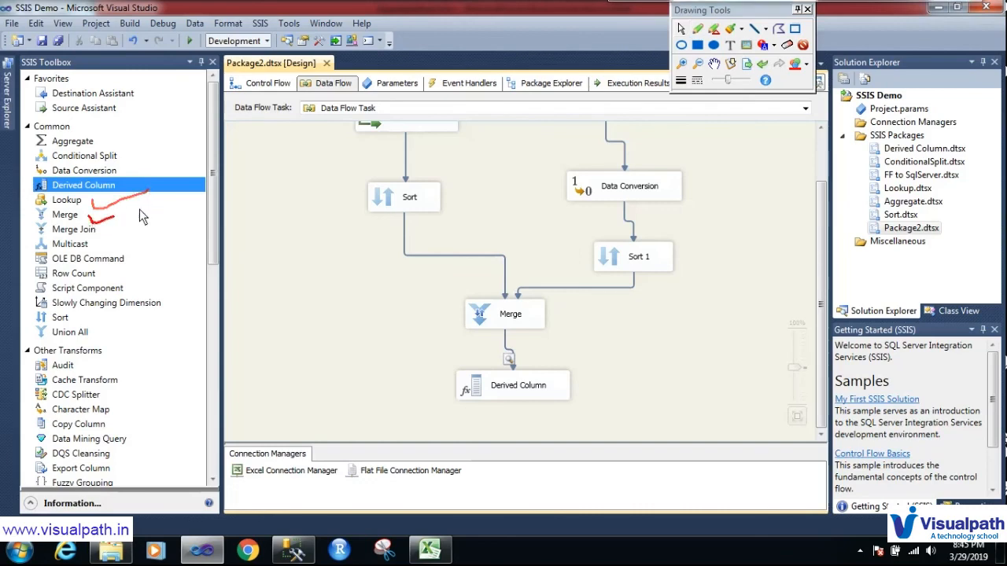
mouse_move(82, 312)
mouse_down()
mouse_move(90, 326)
mouse_move(144, 313)
mouse_up()
drag(107, 147, 157, 130)
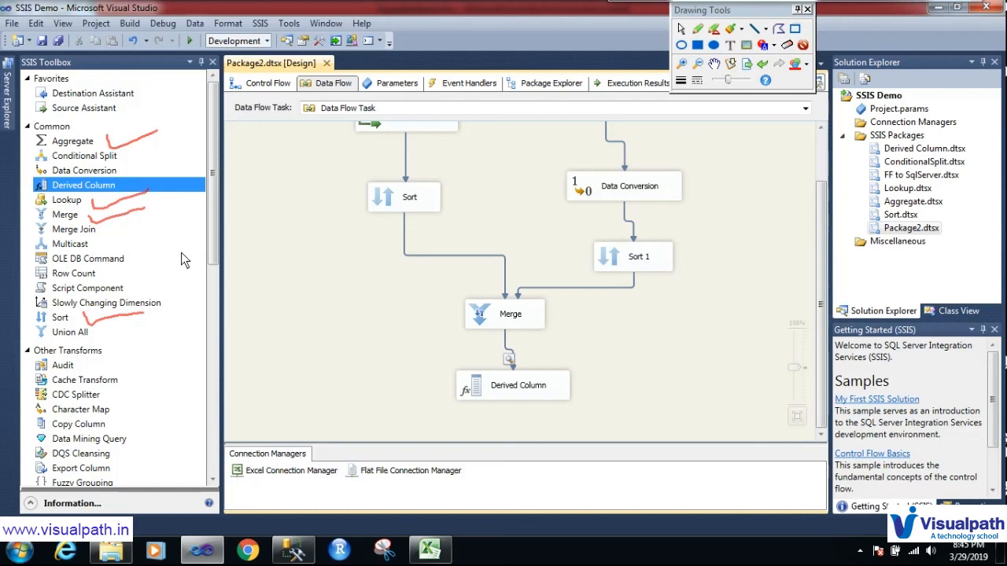
key(Escape)
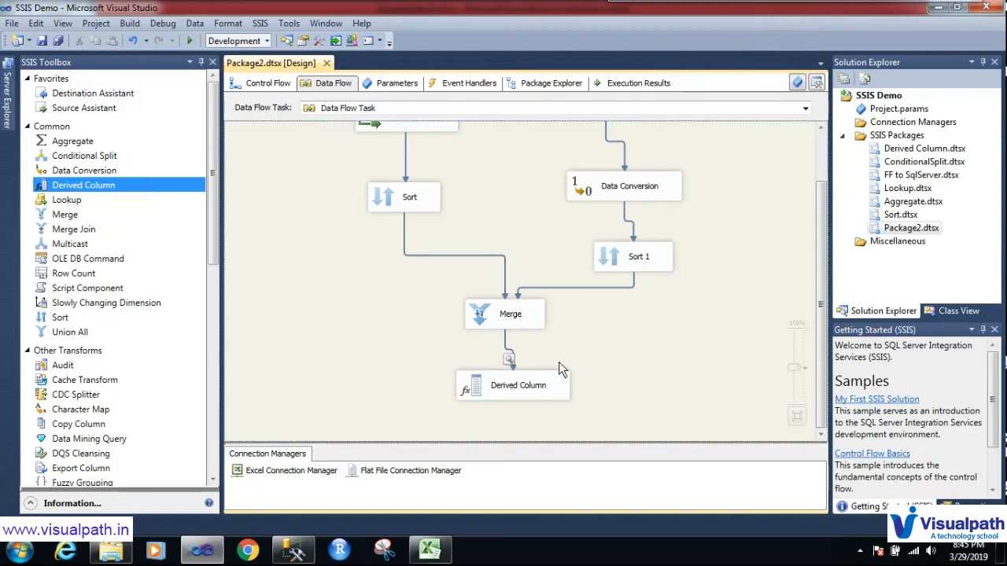
click(861, 553)
click(848, 475)
click(763, 288)
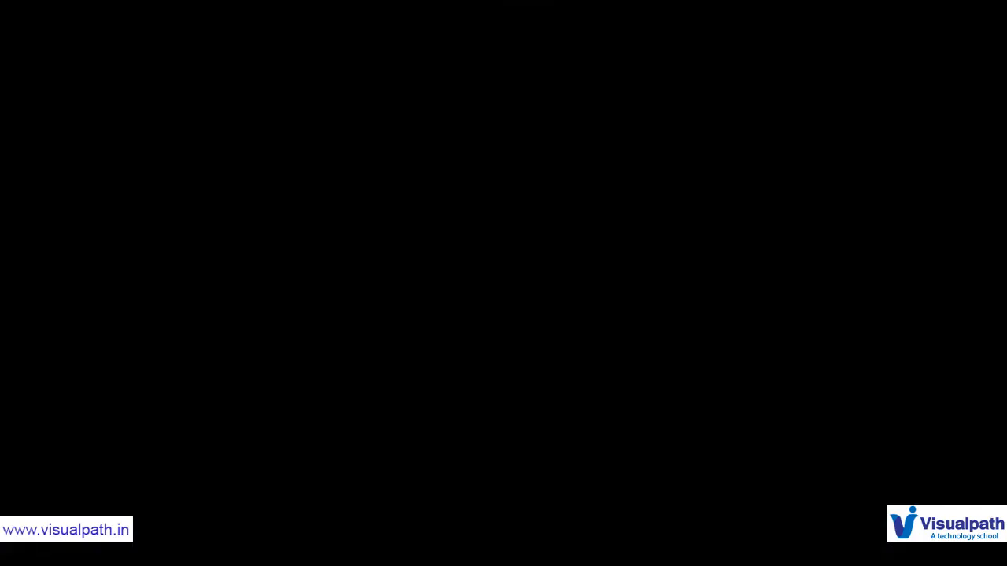